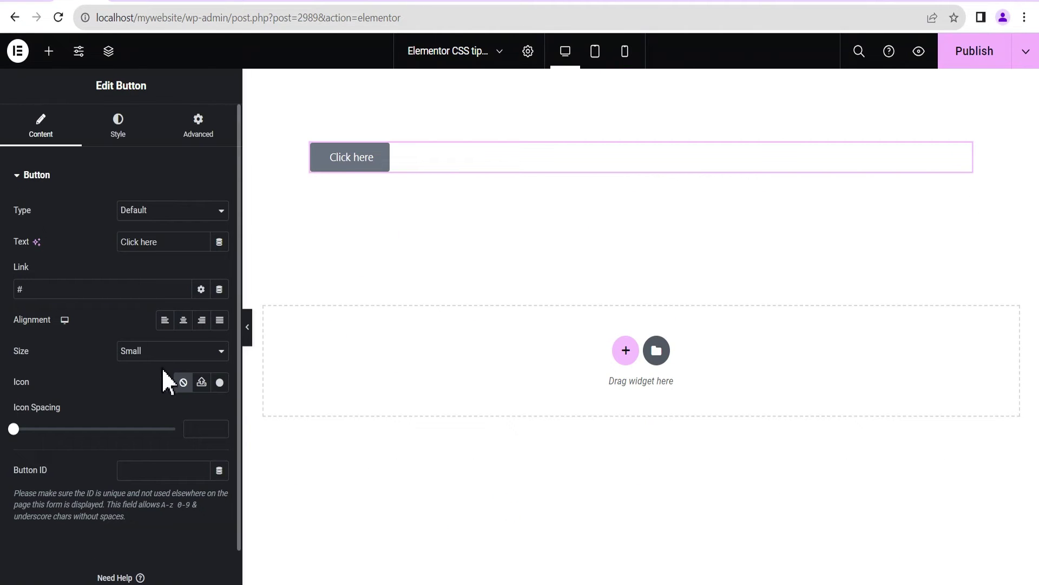
# Set the button size to Extra Large and insert the solid circled up-arrow icon found by searching the icon library for "arrow".
pyautogui.click(154, 351)
pyautogui.click(149, 413)
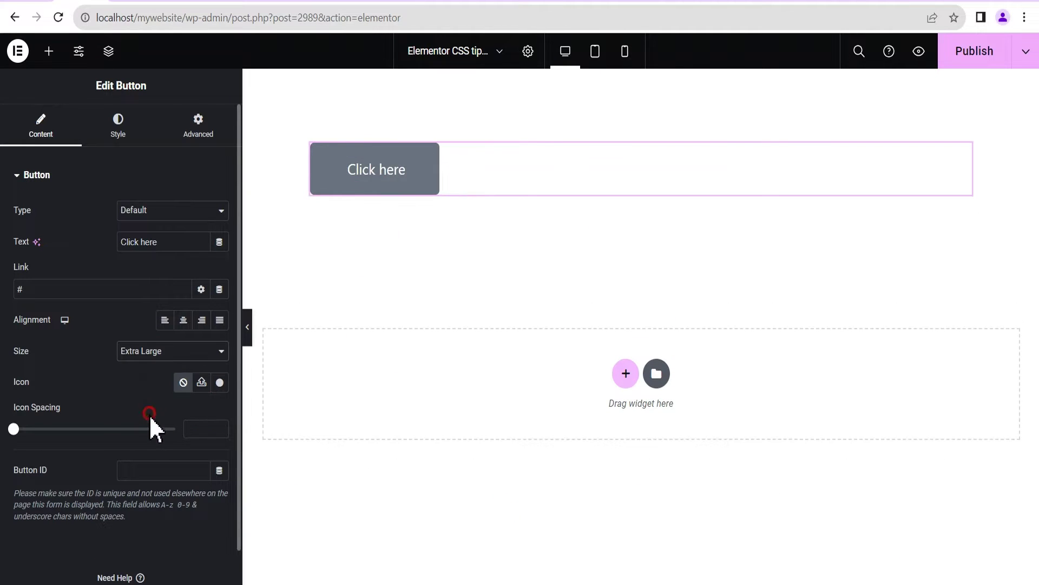
pyautogui.click(220, 382)
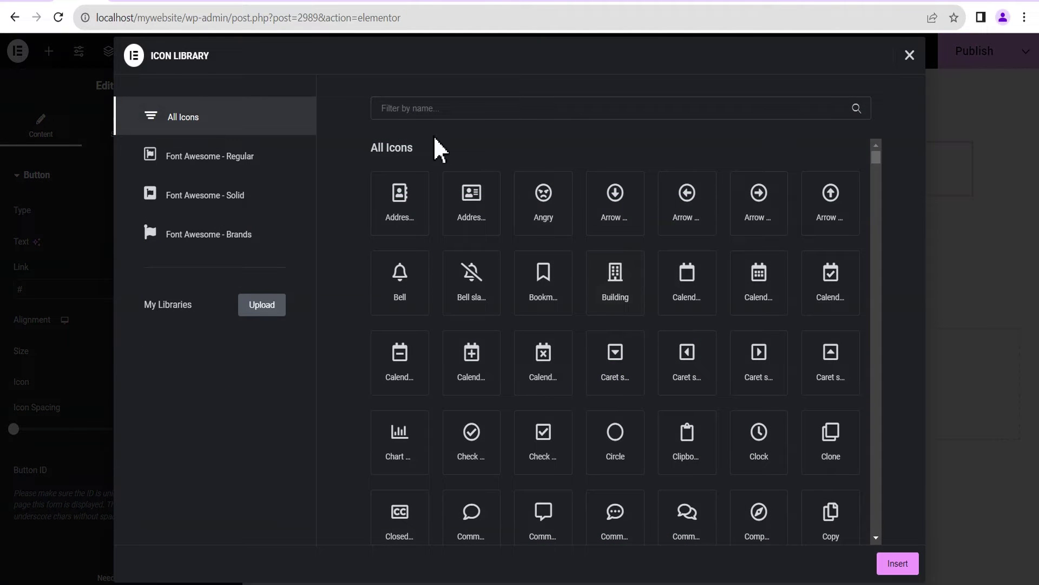
pyautogui.click(439, 109)
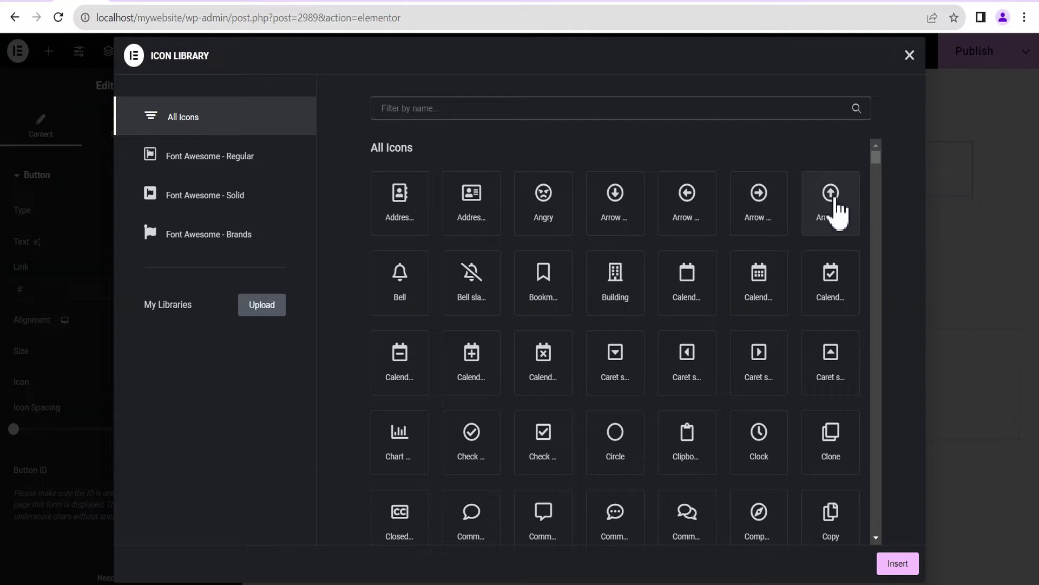
pyautogui.write('arrown')
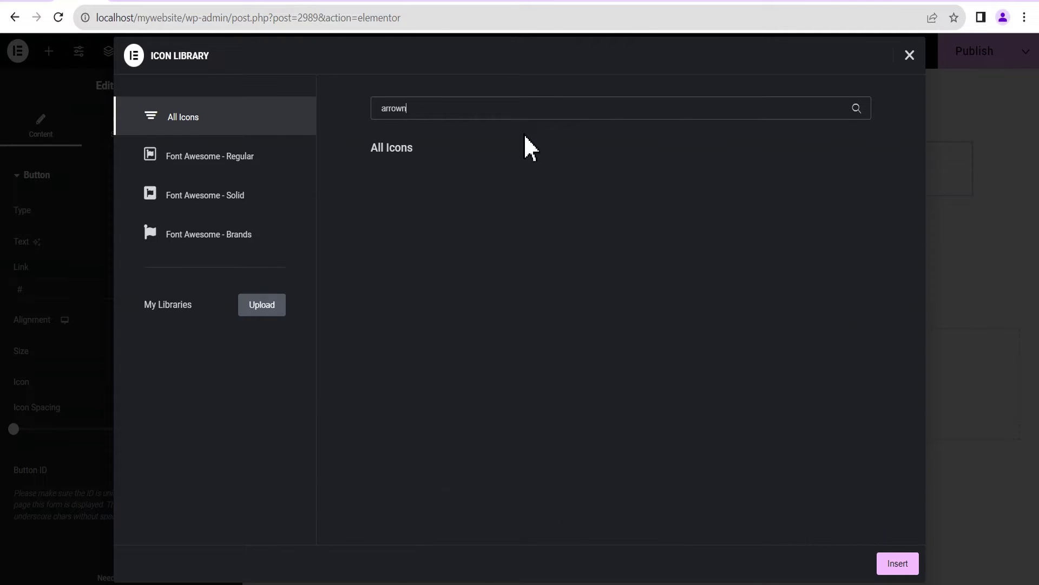
pyautogui.press('BackSpace')
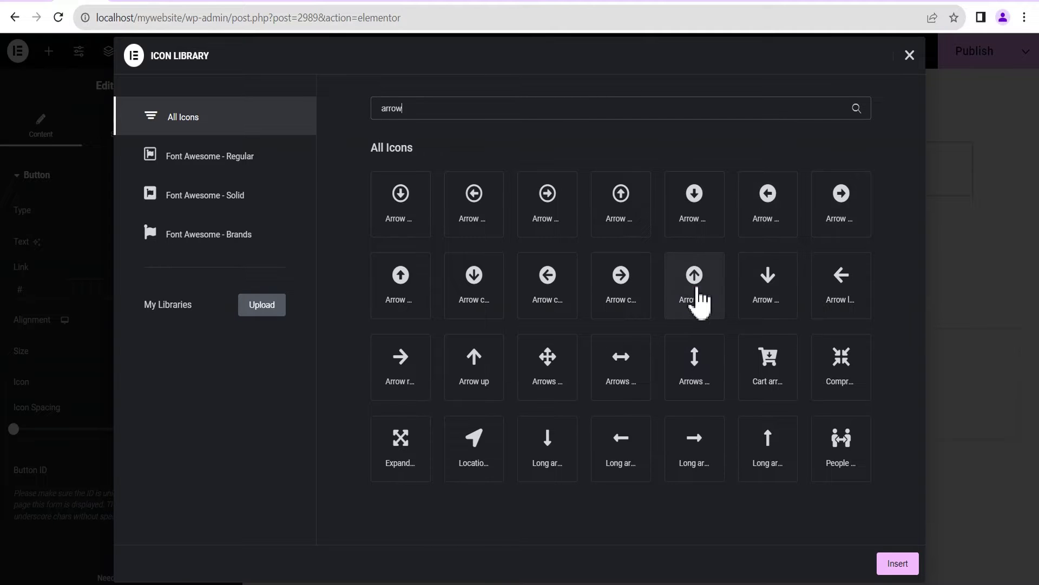
pyautogui.click(695, 292)
pyautogui.click(898, 563)
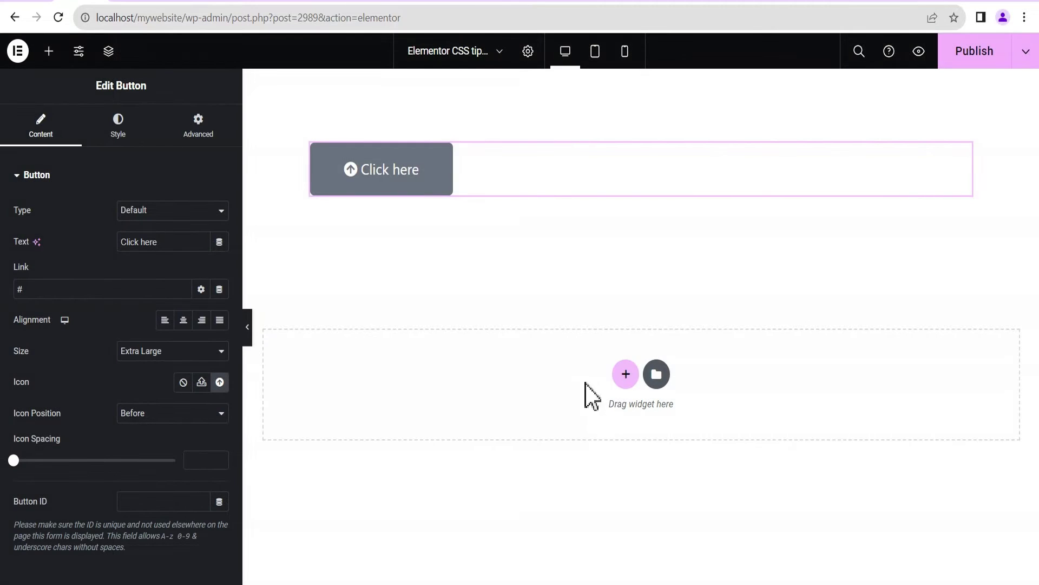
# Place the icon after the button text and set the icon spacing to 15.
pyautogui.click(149, 416)
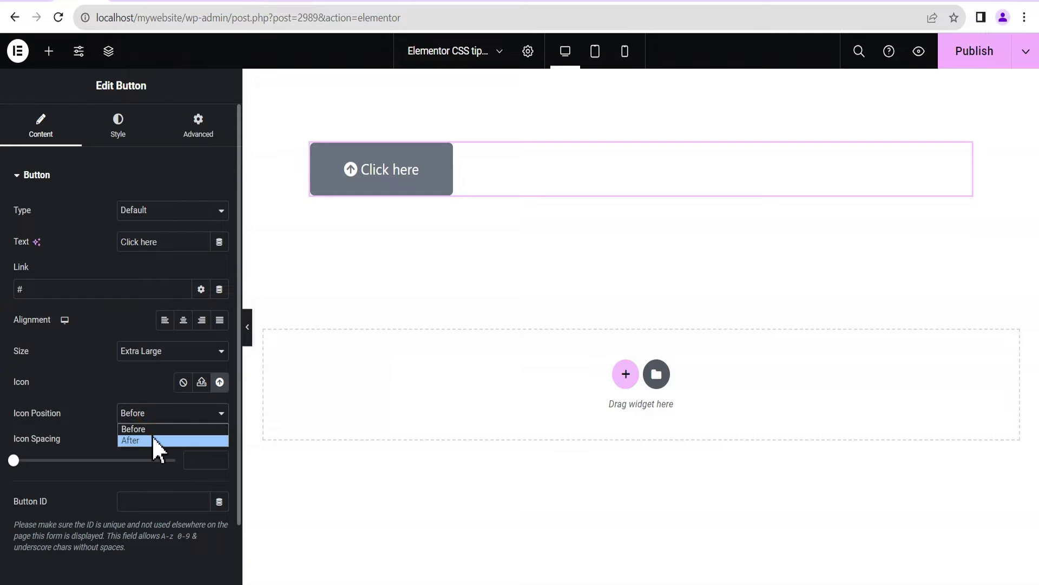
pyautogui.click(151, 439)
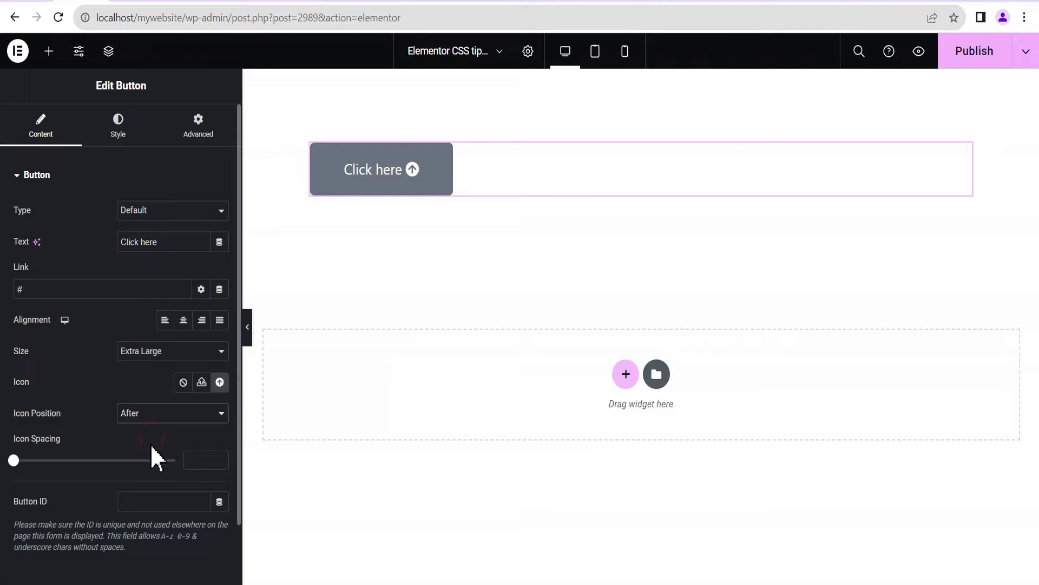
pyautogui.click(201, 459)
pyautogui.write('15')
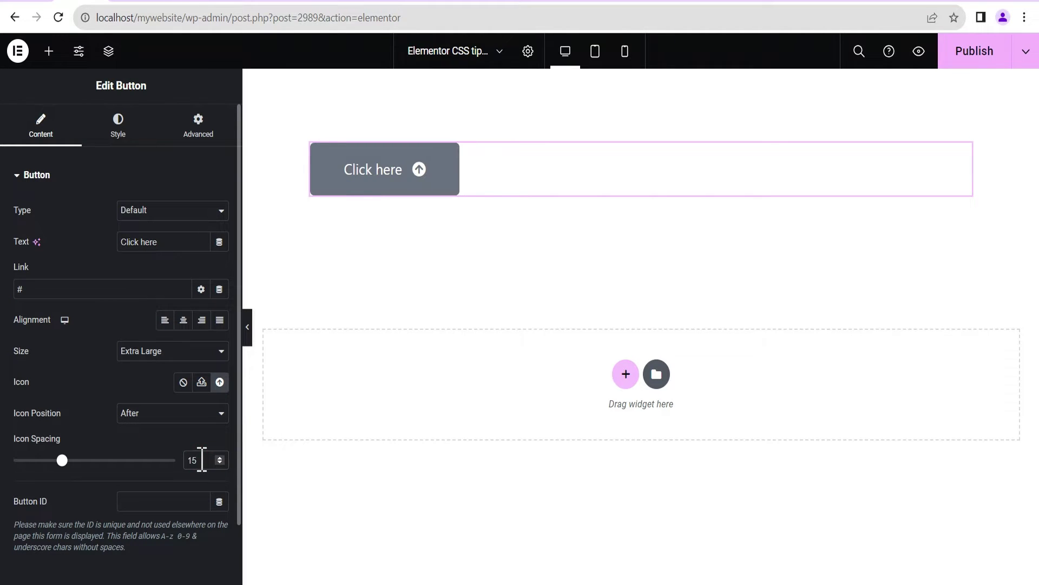
# Change the button's normal-state background color to a bright red, #F60000.
pyautogui.click(121, 142)
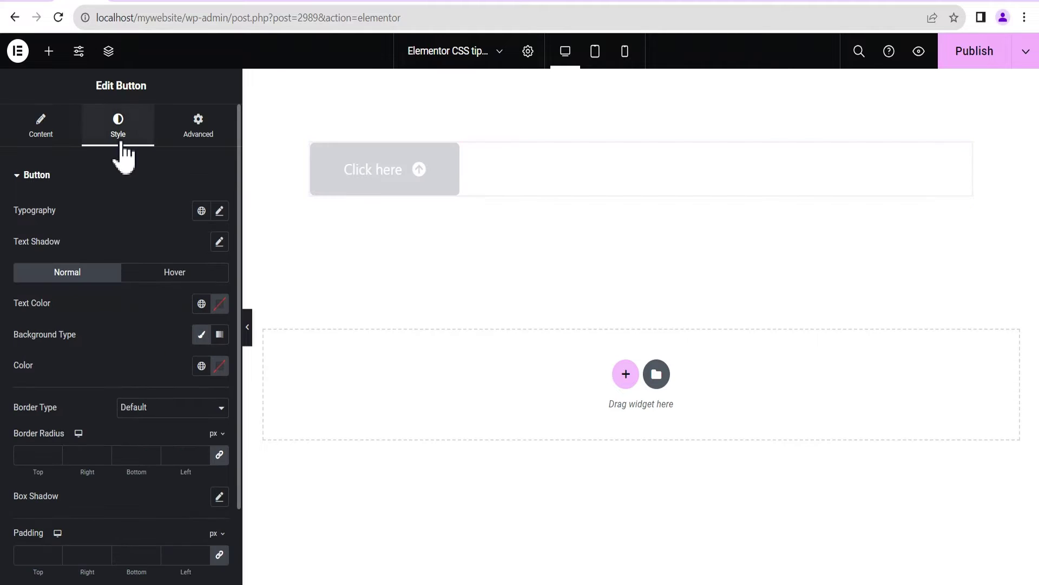
pyautogui.click(219, 365)
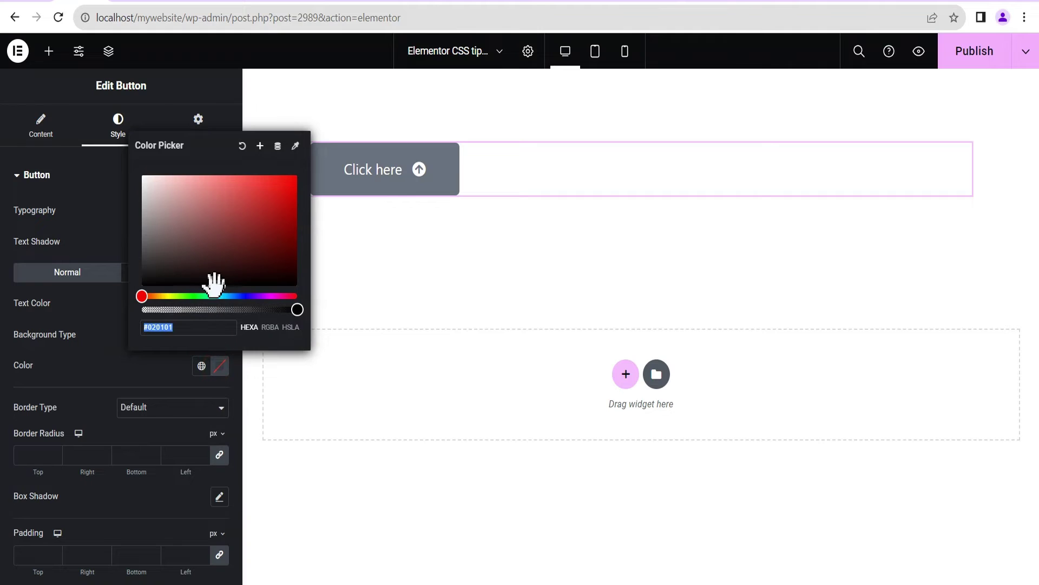
pyautogui.click(291, 197)
pyautogui.moveTo(291, 197); pyautogui.dragTo(298, 181)
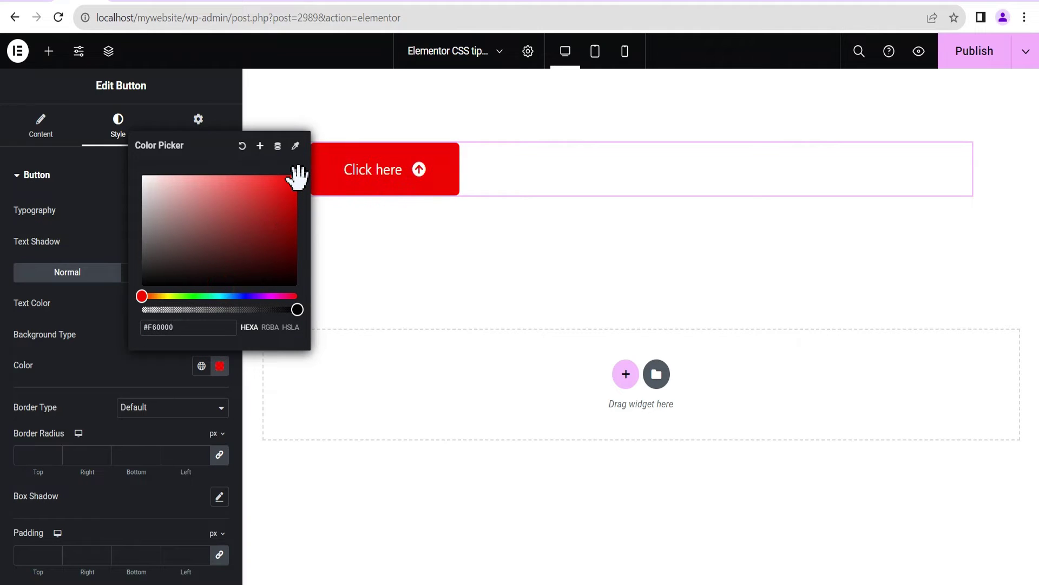
pyautogui.click(93, 362)
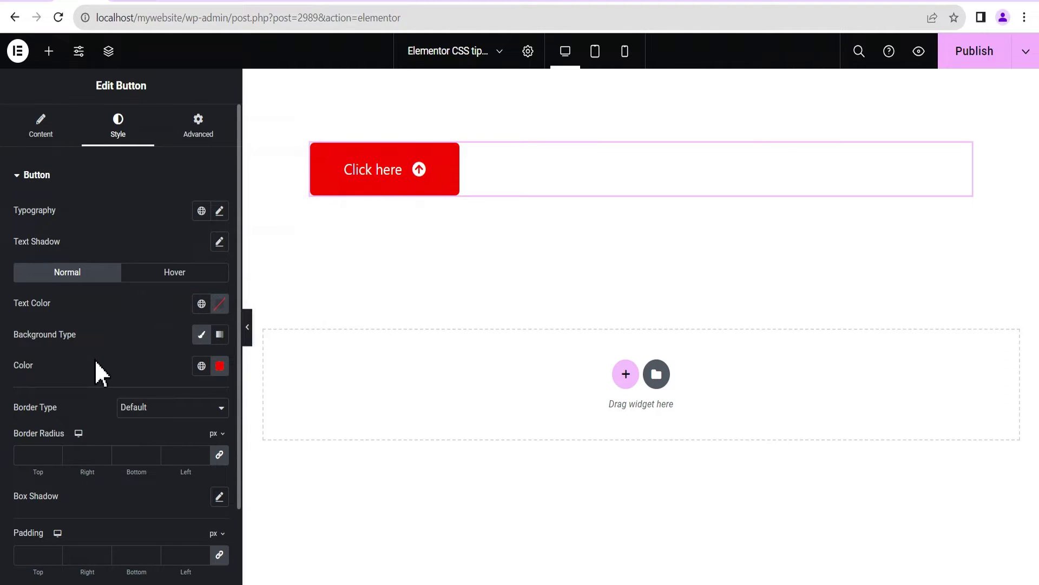
# Start a custom CSS rule for the button widget with the selector "selector .elementor-button-icon" and an open declaration block.
pyautogui.click(201, 135)
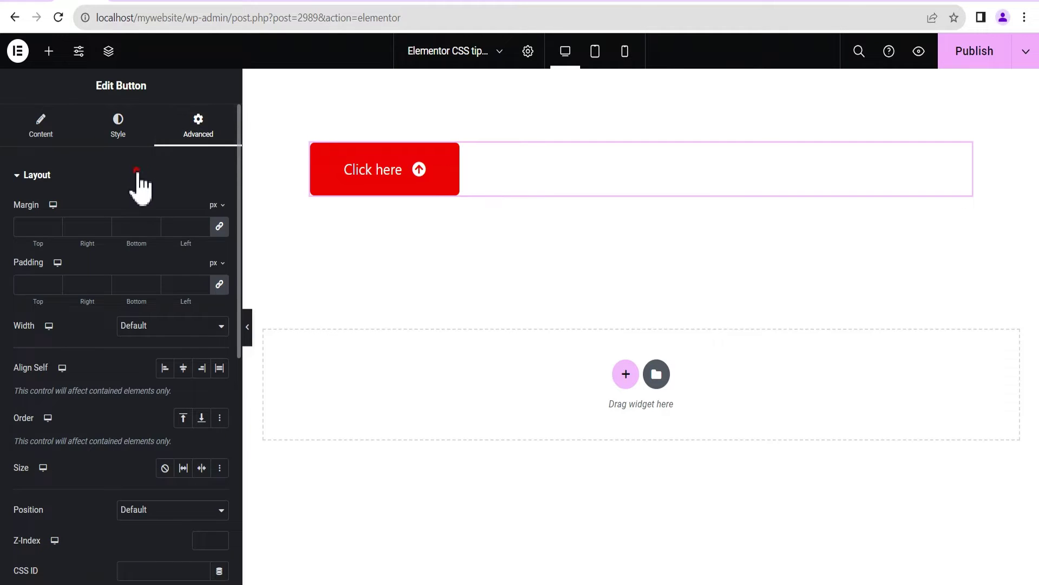
pyautogui.click(138, 174)
pyautogui.click(62, 460)
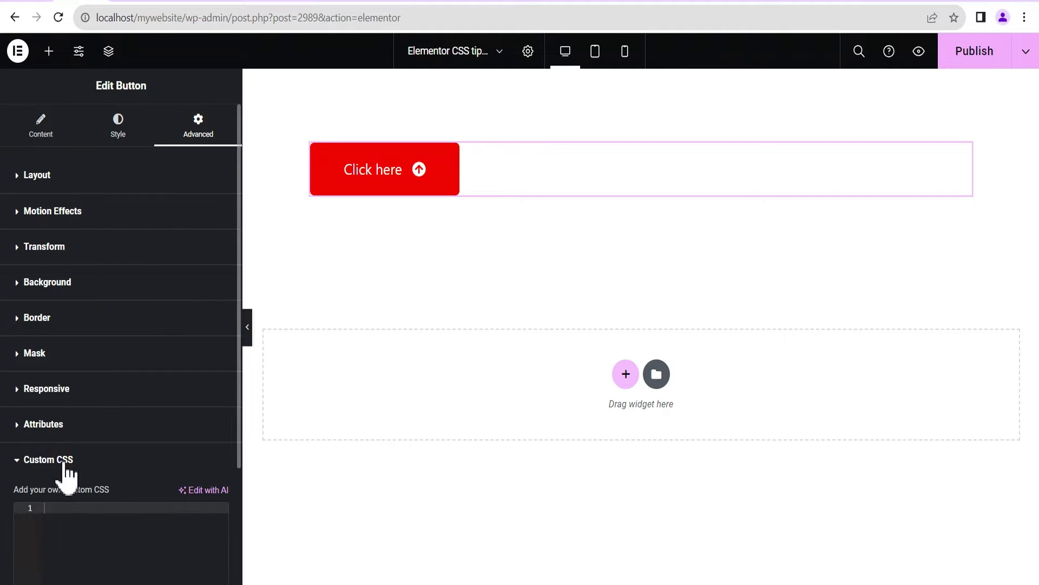
pyautogui.scroll(-3, 86, 487)
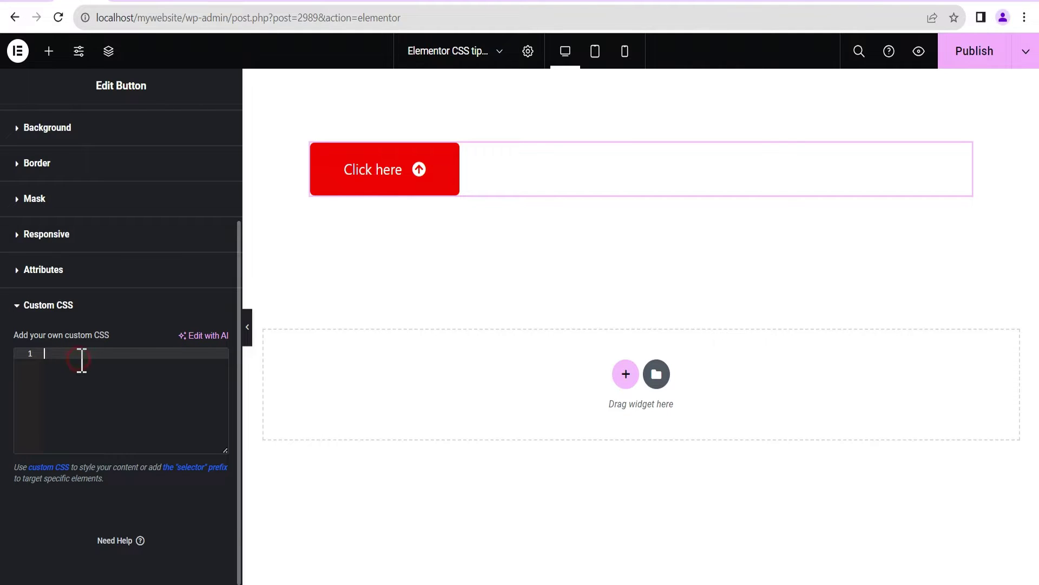
pyautogui.write('selecto')
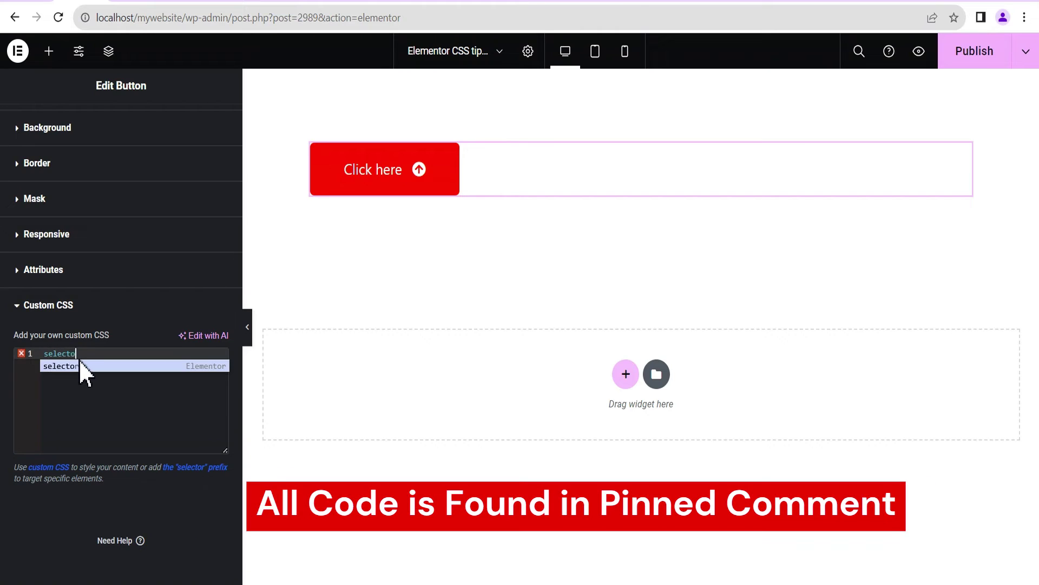
pyautogui.click(79, 365)
pyautogui.write('.')
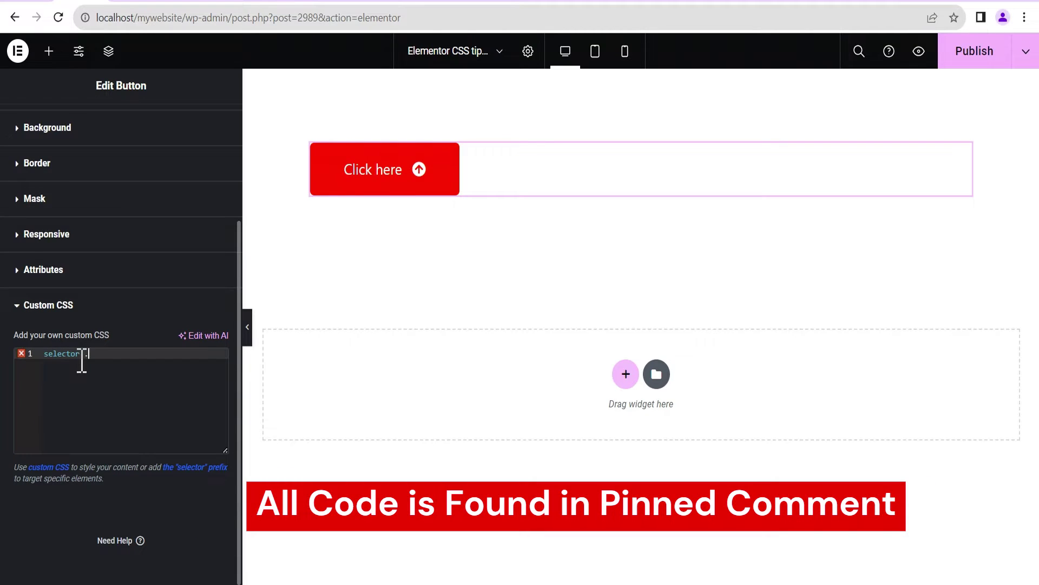
pyautogui.write('elemntor-button-icon')
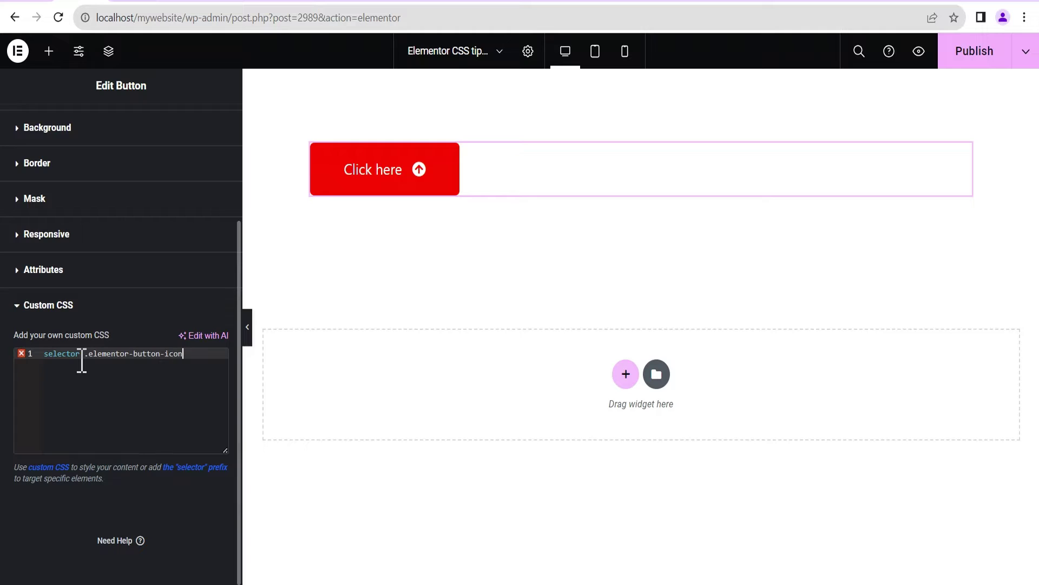
pyautogui.write('{')
pyautogui.press('Return')
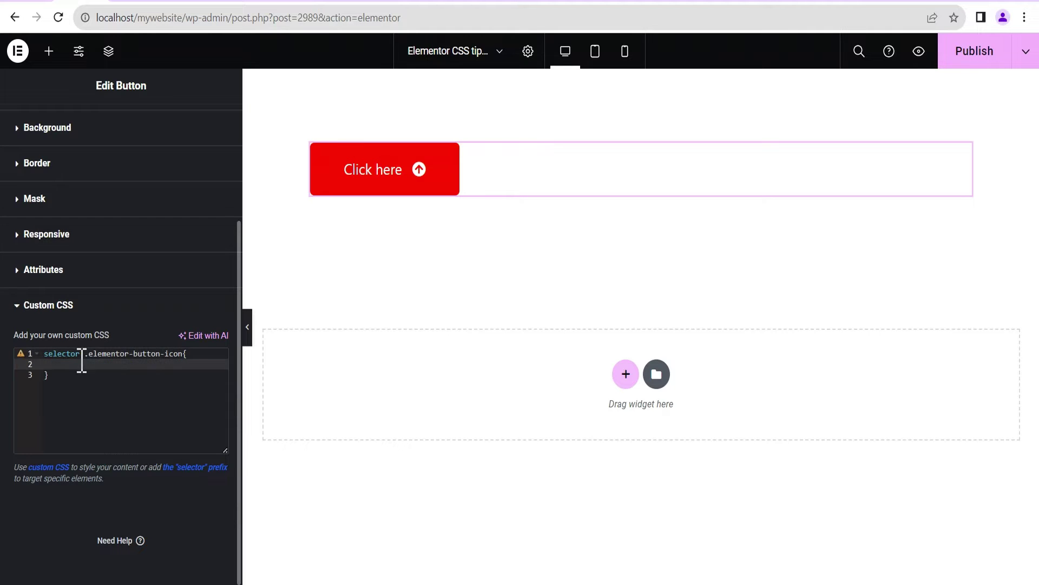
# Add a transform: rotate() declaration in degrees to the rule, turning the button icon diagonally up and to the right.
pyautogui.write('tra')
pyautogui.press('Return')
pyautogui.write('rot')
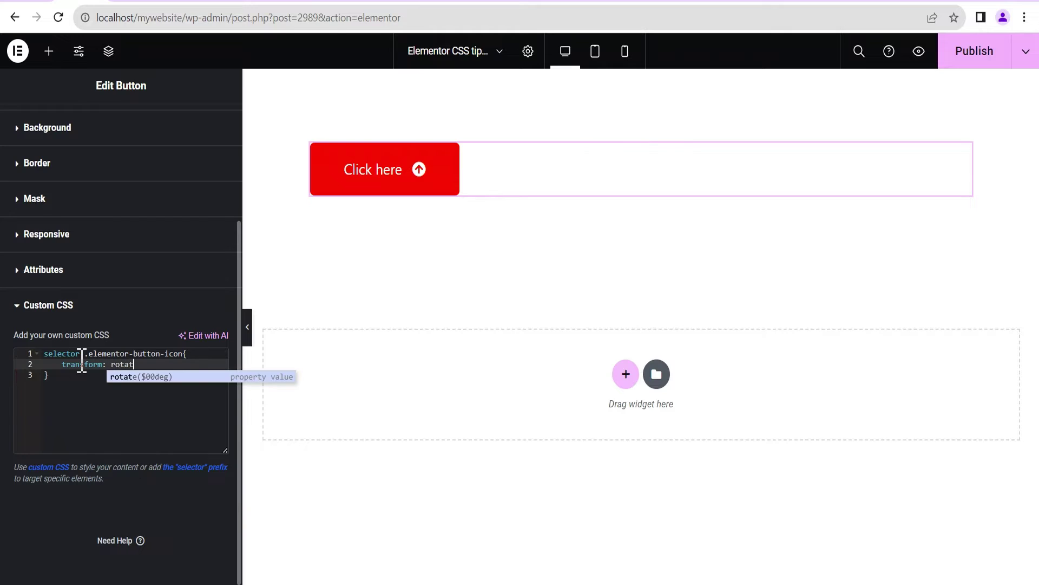
pyautogui.write('at')
pyautogui.press('Return')
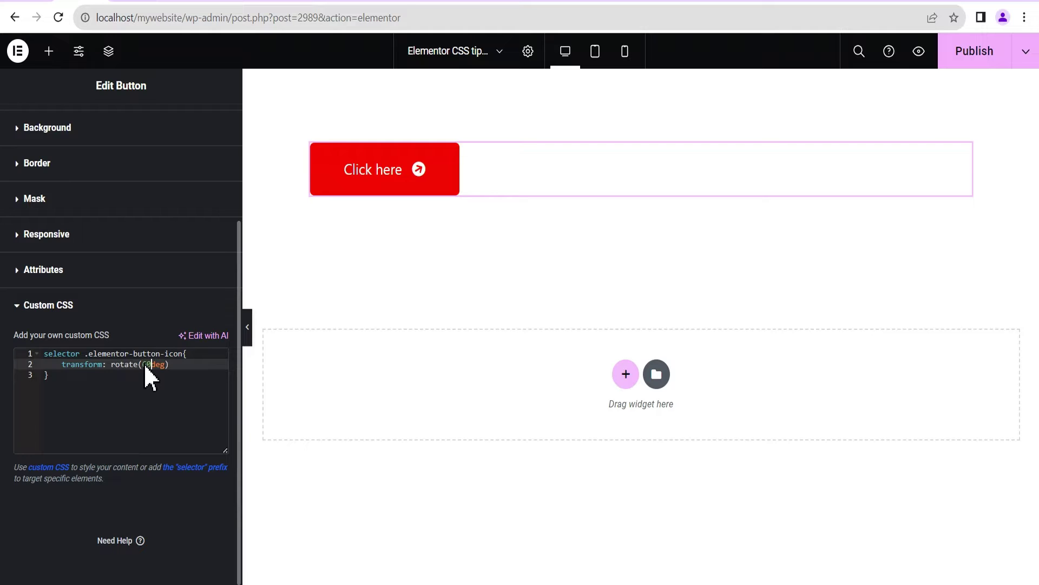
# Replace the button's circled arrow icon with the plain solid up-arrow icon from the icon library.
pyautogui.scroll(5, 88, 227)
pyautogui.click(46, 128)
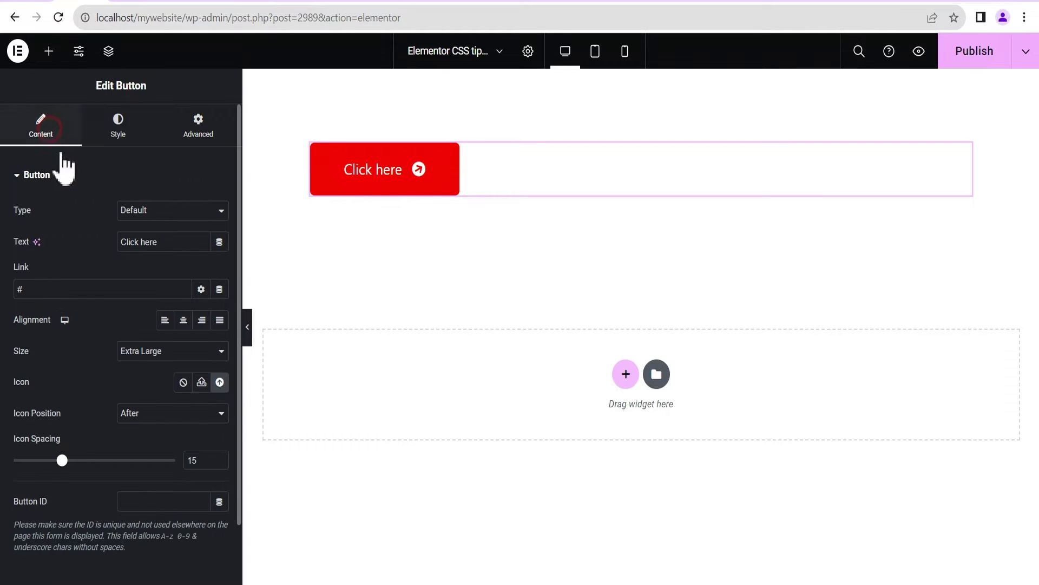
pyautogui.click(219, 382)
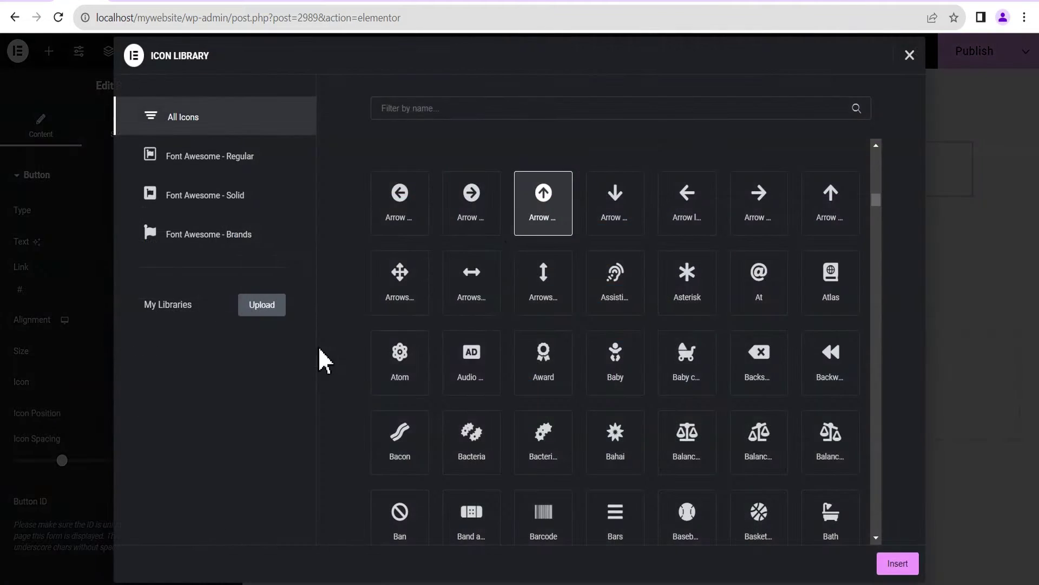
pyautogui.click(831, 204)
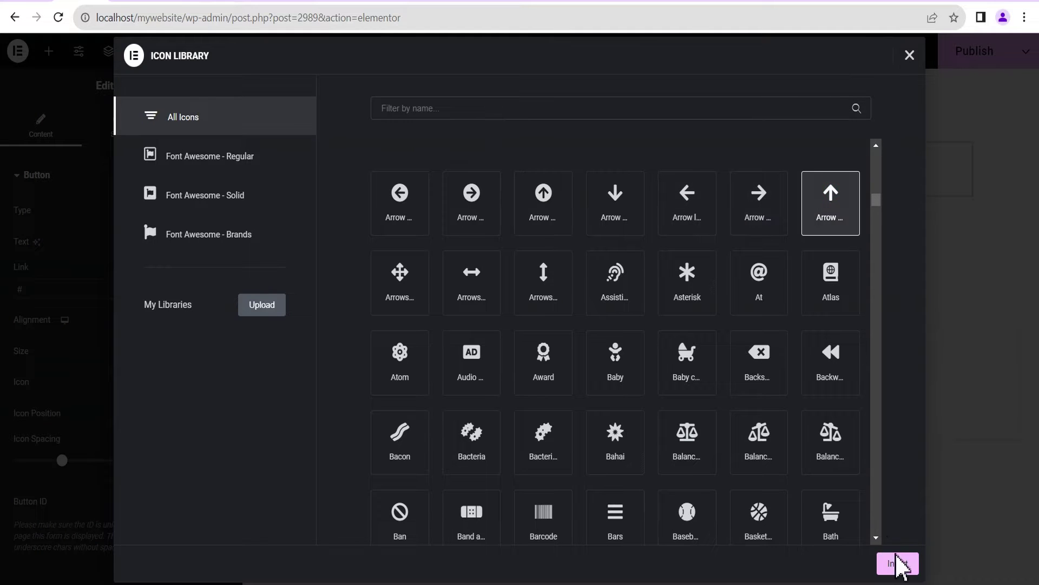
pyautogui.click(897, 562)
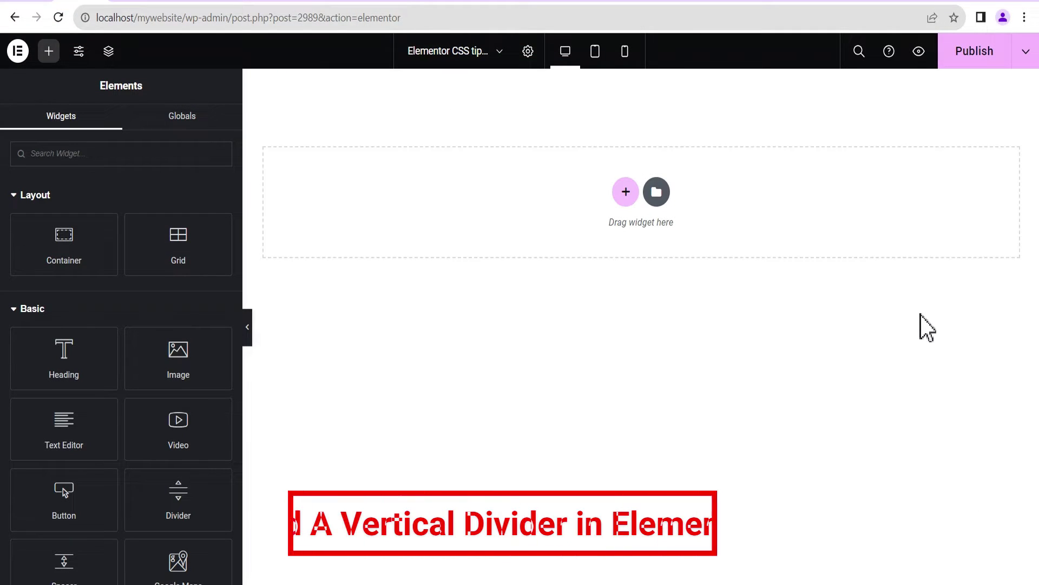
# Add a single-column Flexbox container to the empty page and set its padding to 100 px on all sides.
pyautogui.click(626, 192)
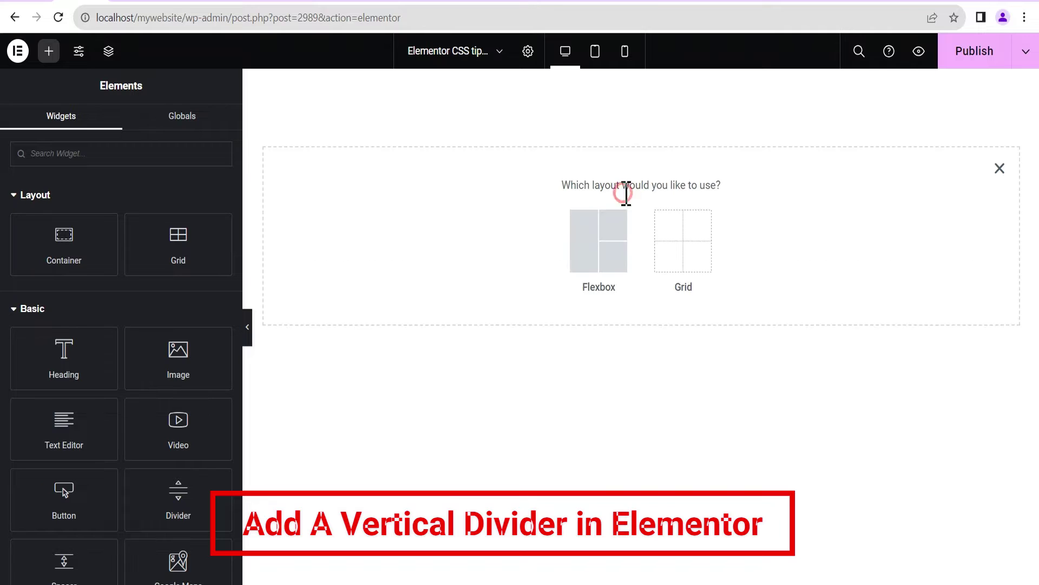
pyautogui.click(615, 255)
pyautogui.click(455, 230)
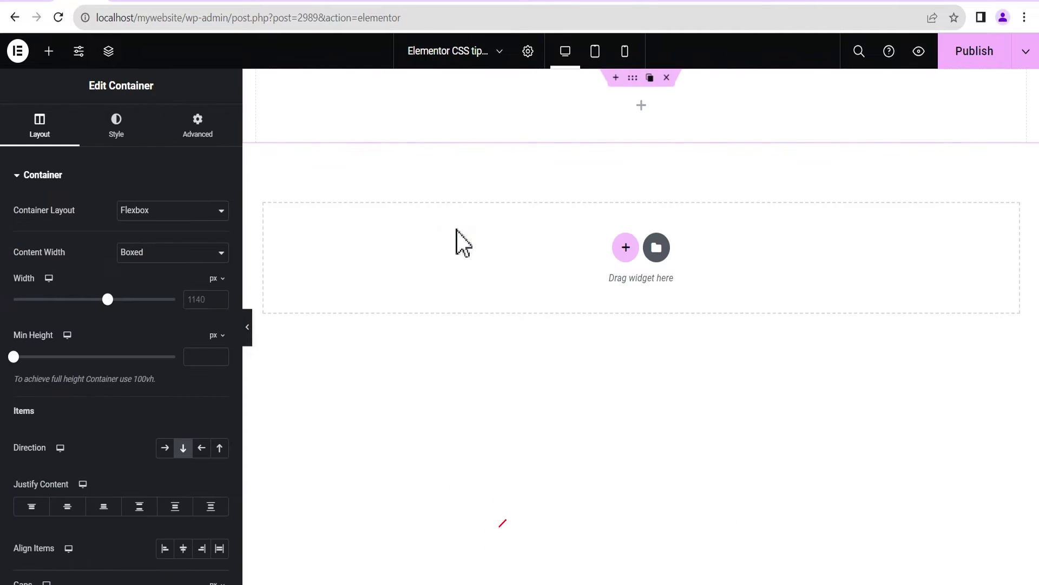
pyautogui.click(207, 136)
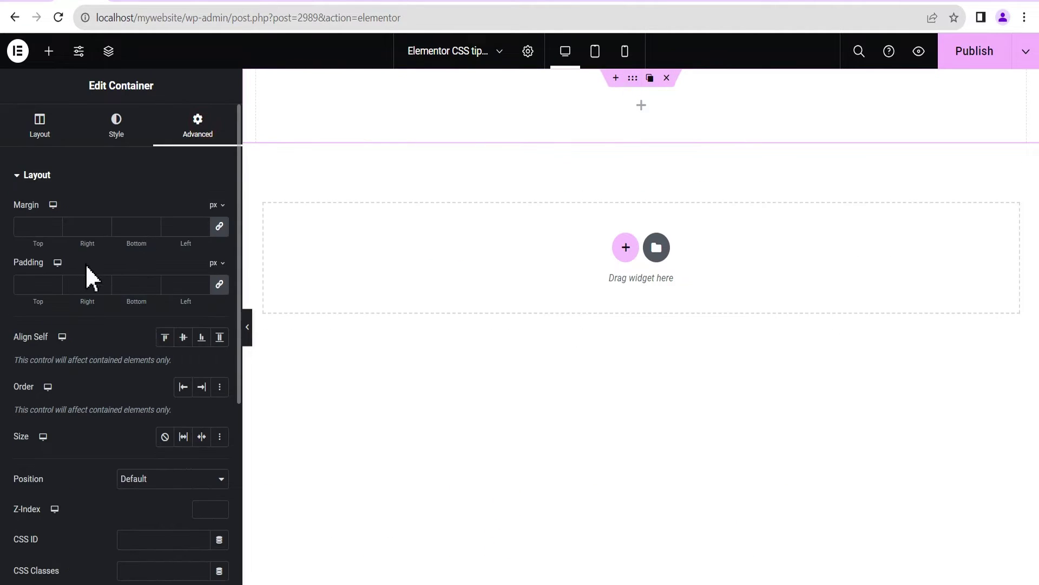
pyautogui.click(30, 285)
pyautogui.write('100')
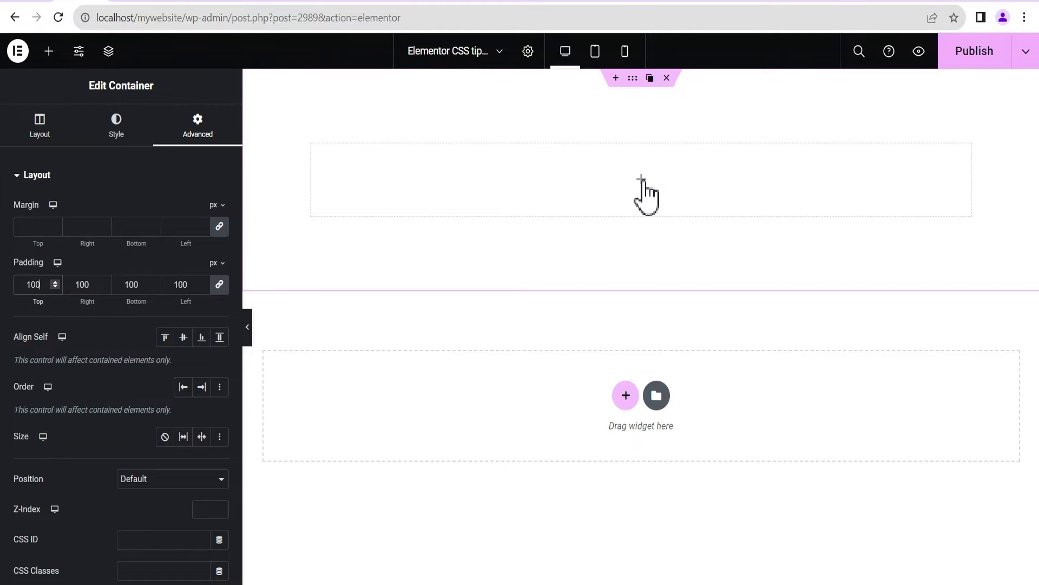
# Change the container's item direction to a horizontal row running left to right.
pyautogui.click(642, 179)
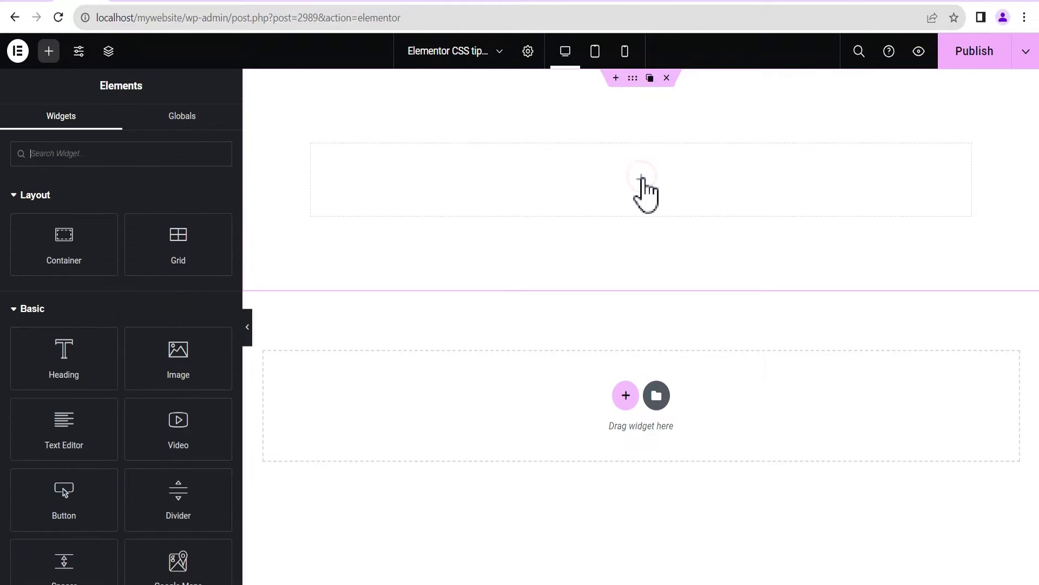
pyautogui.click(632, 78)
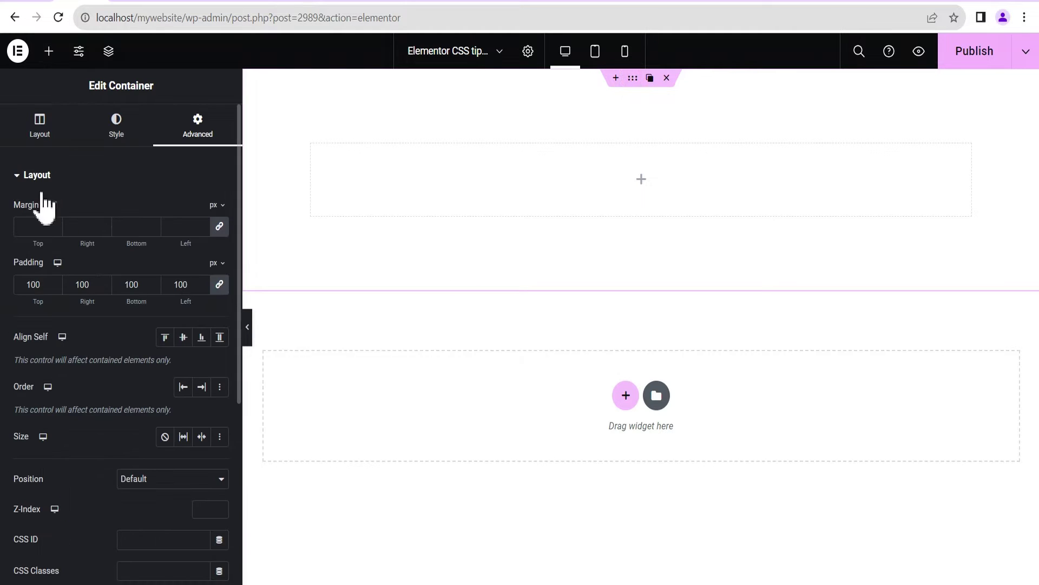
pyautogui.click(40, 127)
pyautogui.scroll(-2, 92, 401)
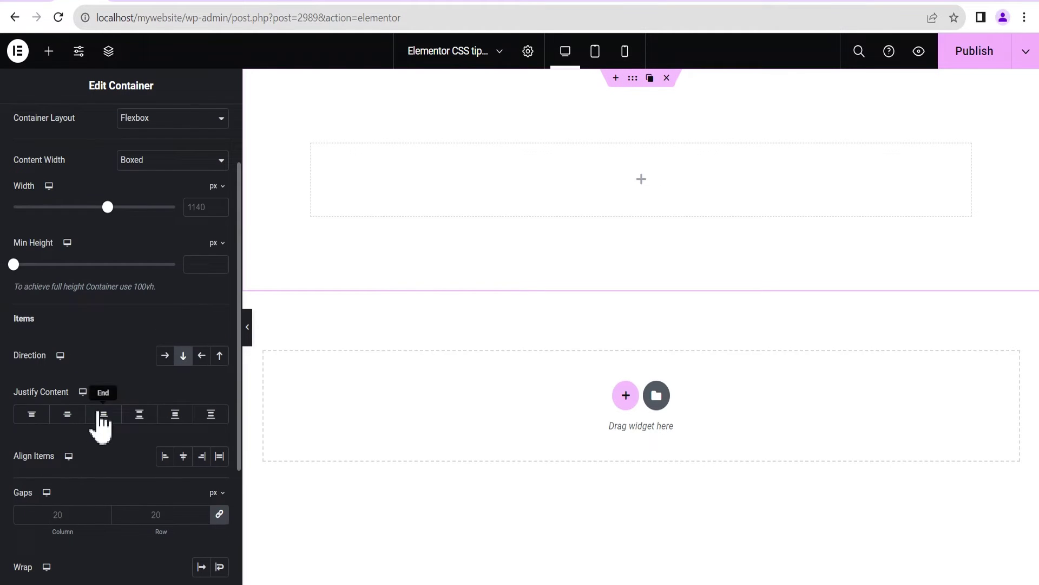
pyautogui.click(163, 355)
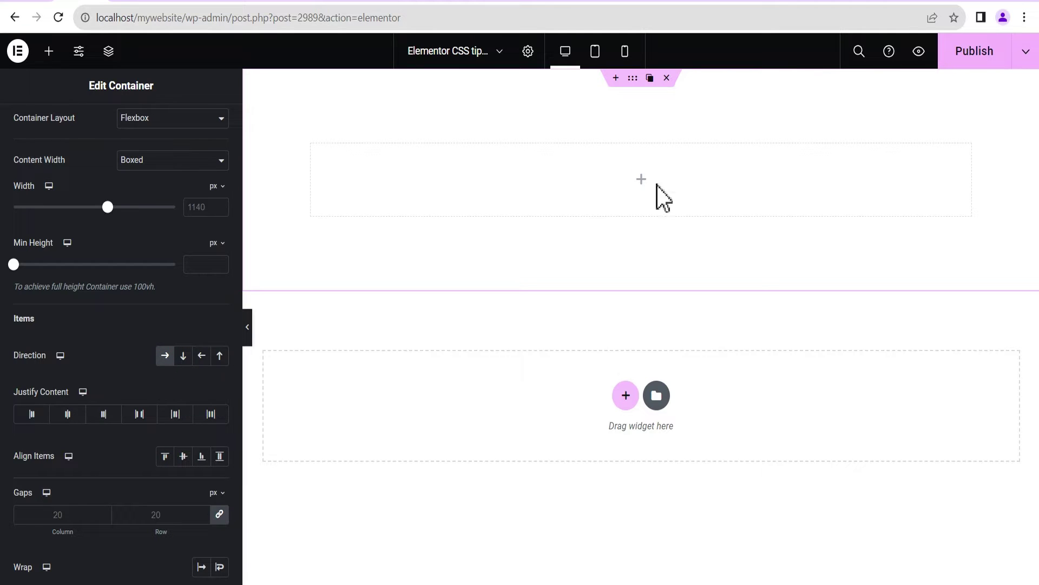
# Add a nested container inside the row container and duplicate it twice to form three equal columns.
pyautogui.click(641, 179)
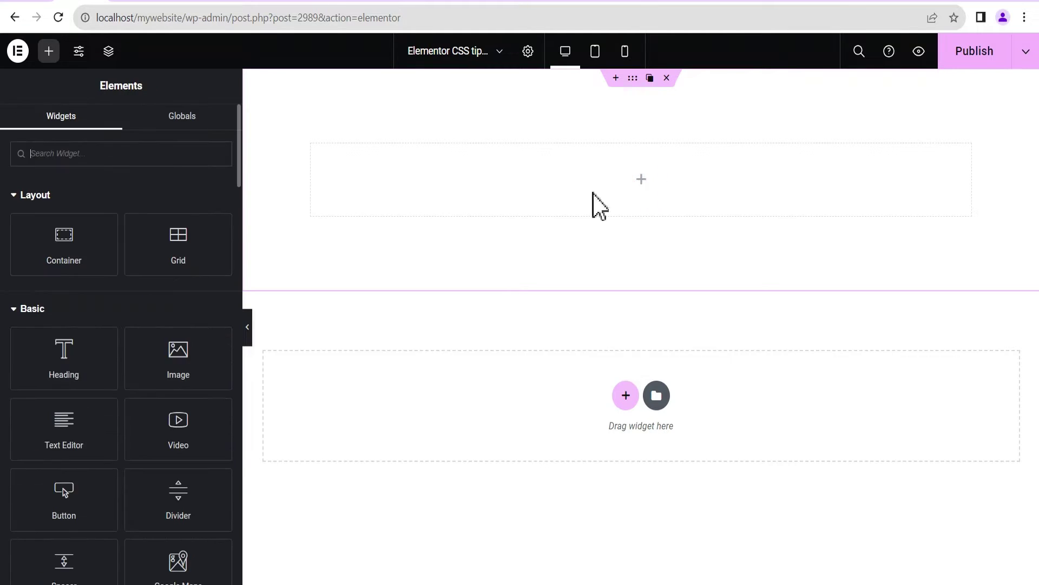
pyautogui.moveTo(62, 239); pyautogui.dragTo(594, 201)
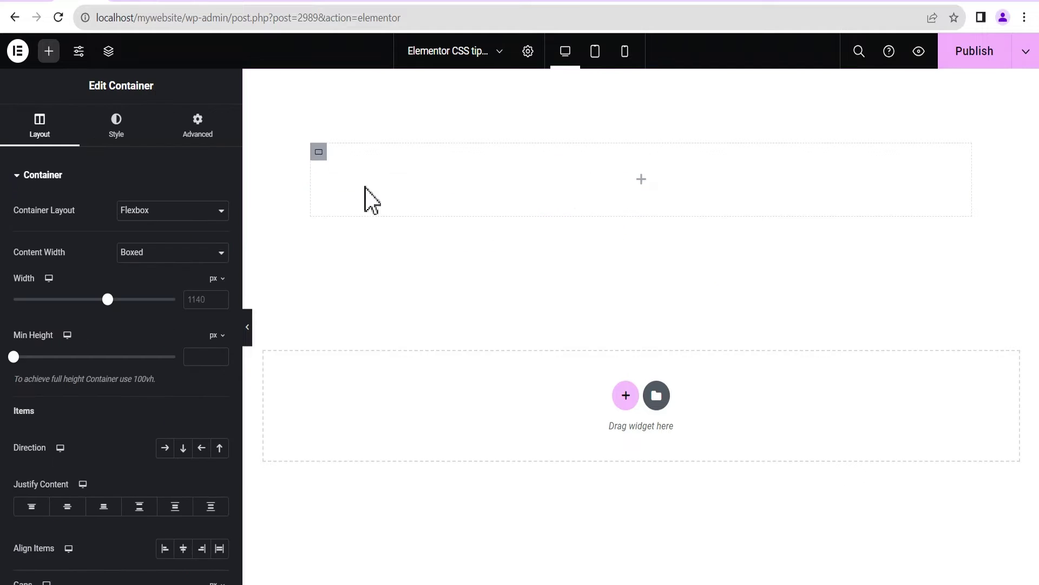
pyautogui.moveTo(325, 169)
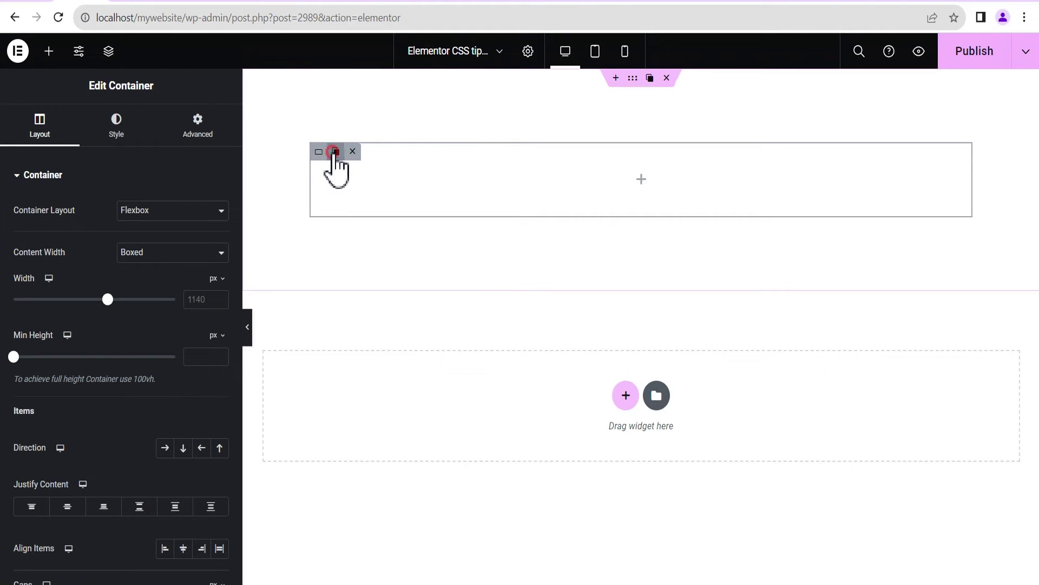
pyautogui.click(336, 153)
pyautogui.click(335, 153)
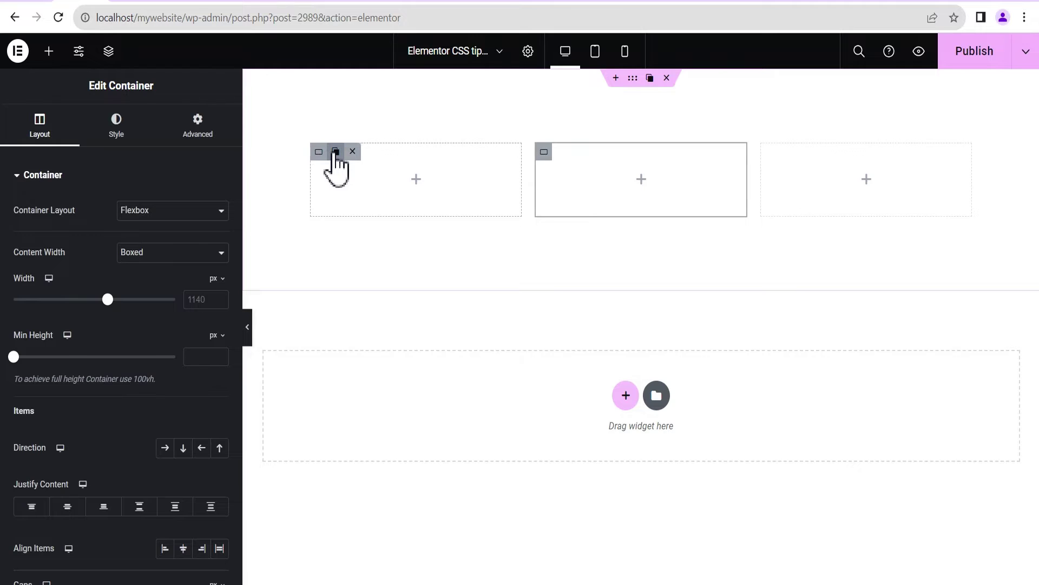
# Set the content width of each of the three nested containers to Full Width.
pyautogui.click(319, 152)
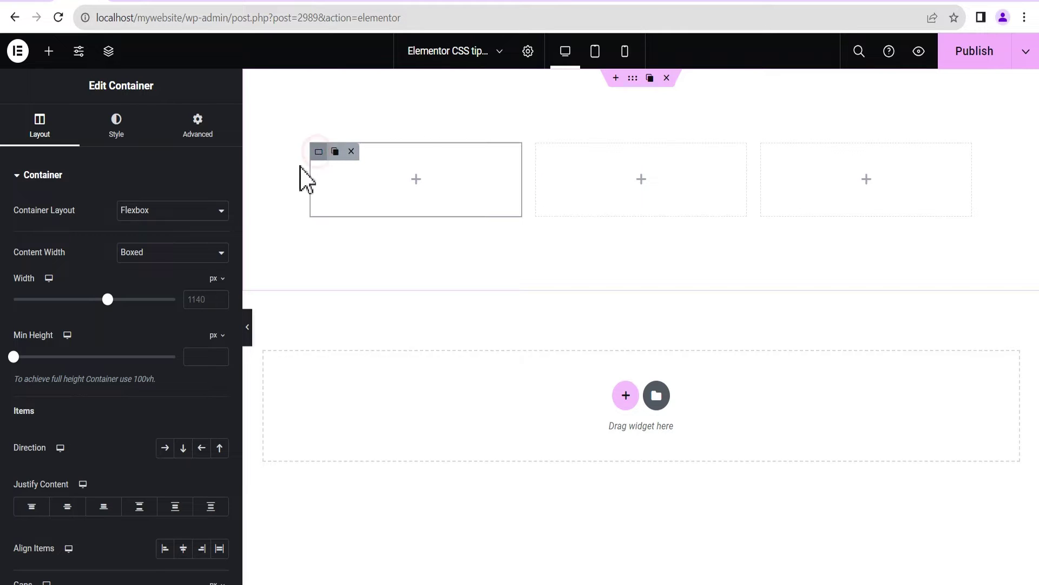
pyautogui.click(145, 255)
pyautogui.click(139, 281)
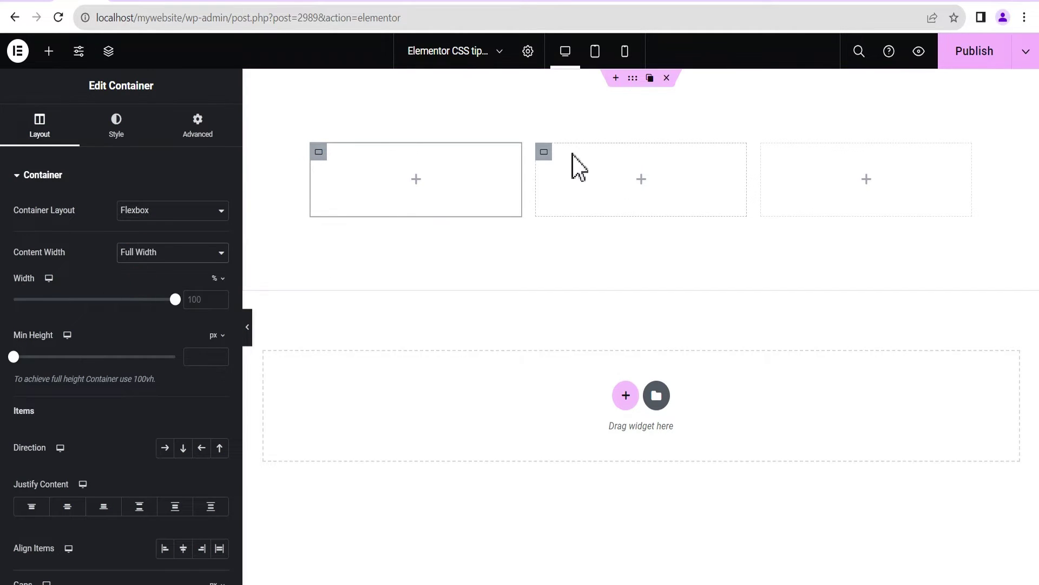
pyautogui.click(544, 152)
pyautogui.click(157, 253)
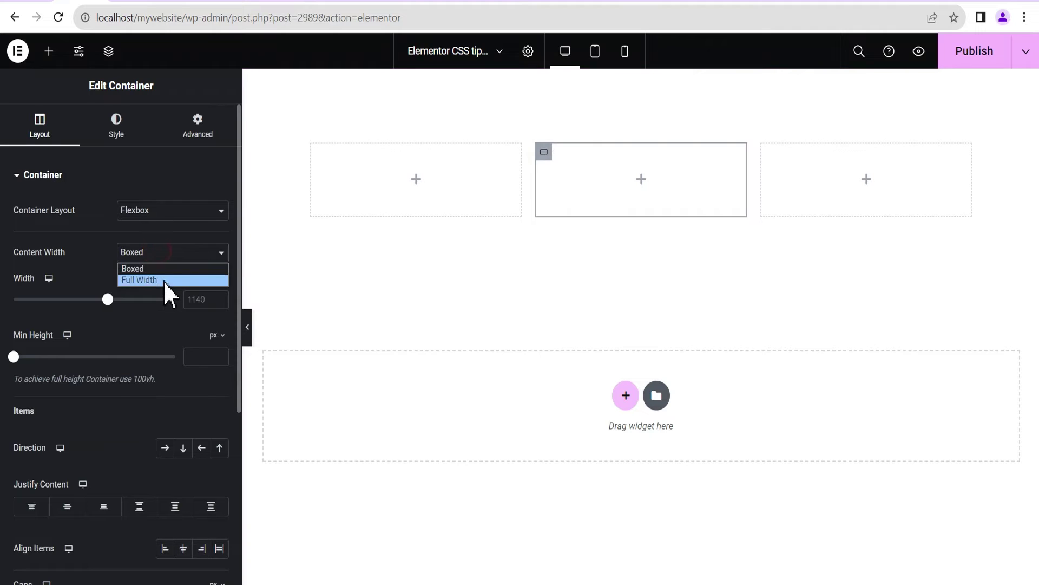
pyautogui.click(162, 281)
pyautogui.click(768, 152)
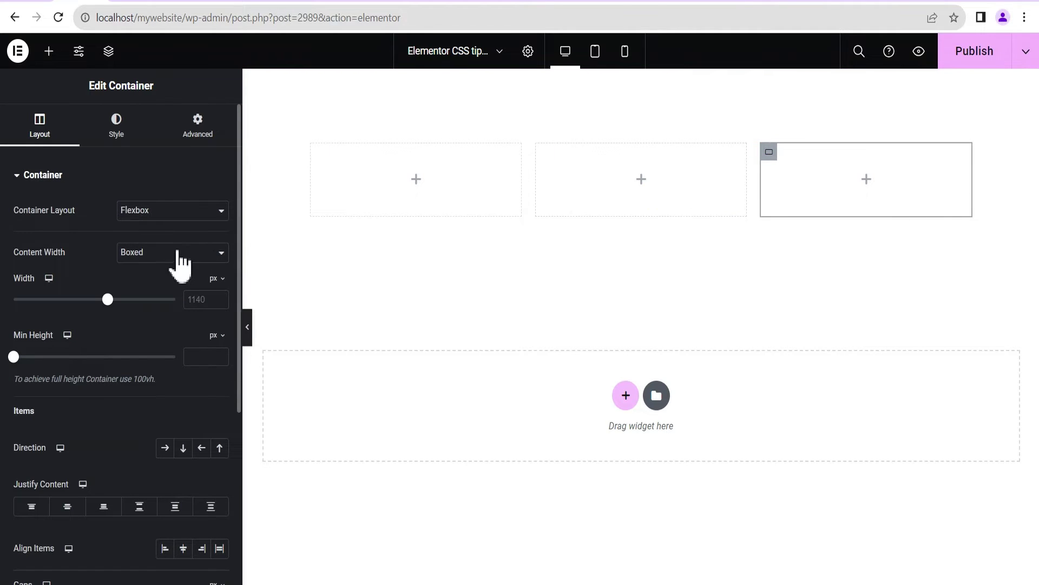
pyautogui.click(172, 253)
pyautogui.click(161, 281)
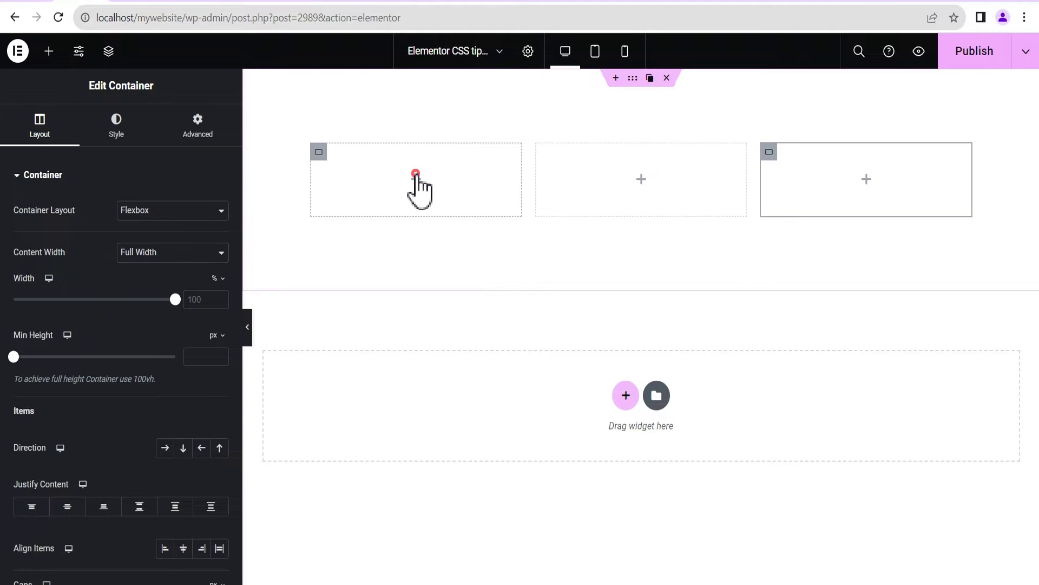
# Add a Text Editor widget to the first column and append a copy of its placeholder text's second sentence.
pyautogui.click(416, 179)
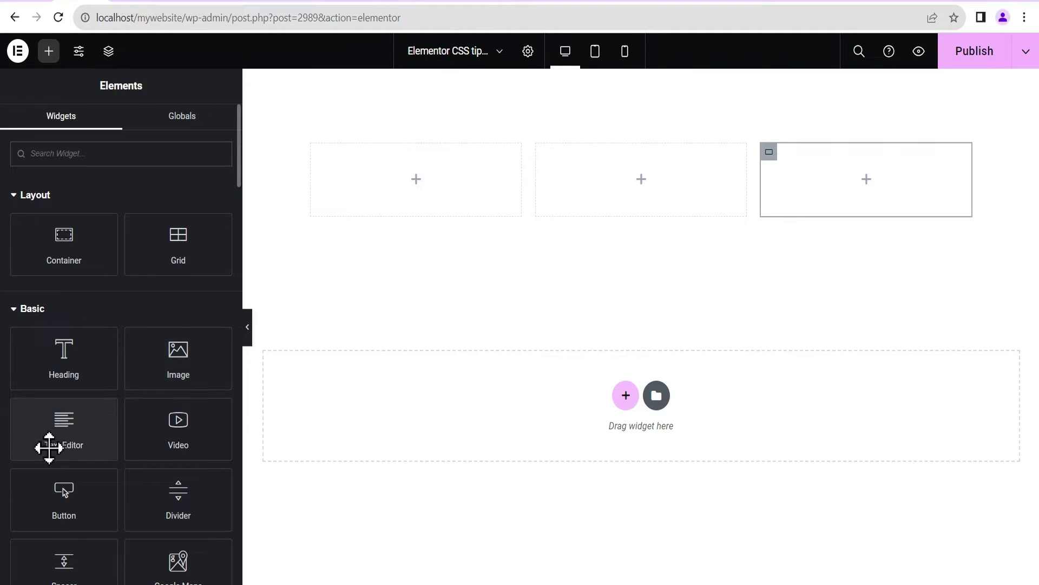
pyautogui.moveTo(52, 444); pyautogui.dragTo(406, 209)
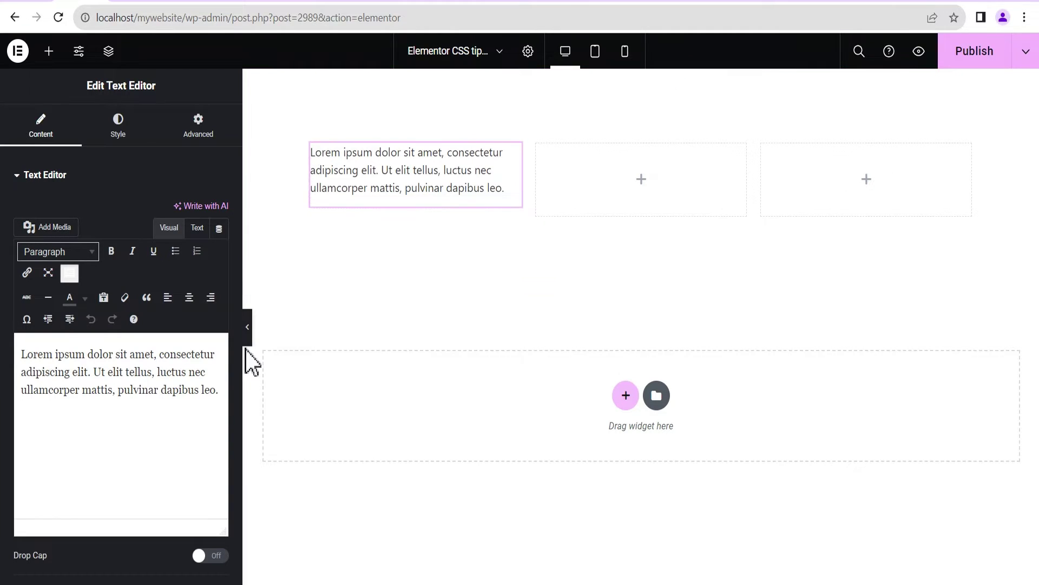
pyautogui.moveTo(97, 371); pyautogui.dragTo(222, 394)
pyautogui.hotkey('ctrl', 'c')
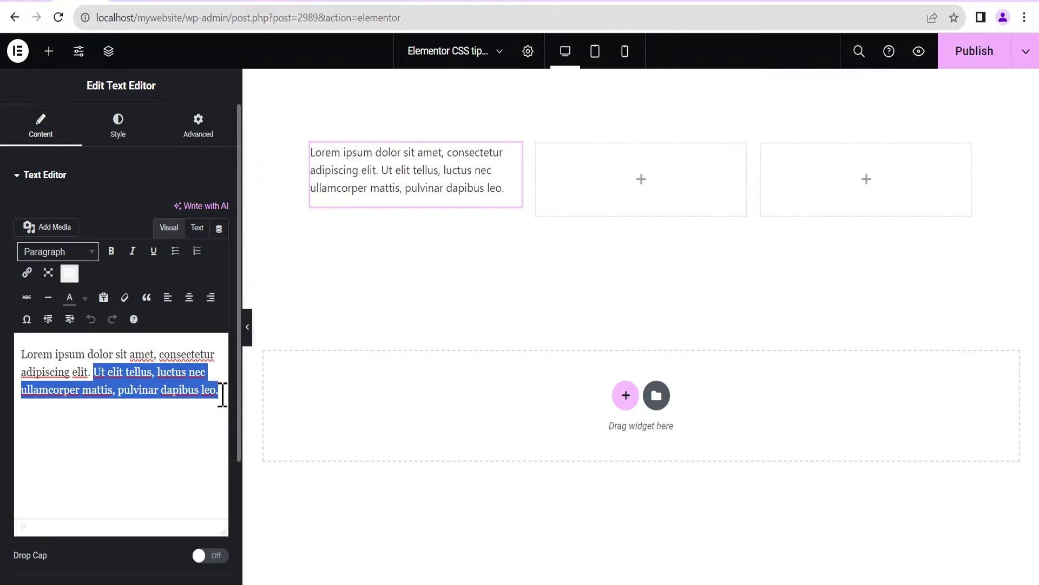
pyautogui.click(226, 394)
pyautogui.hotkey('ctrl', 'v')
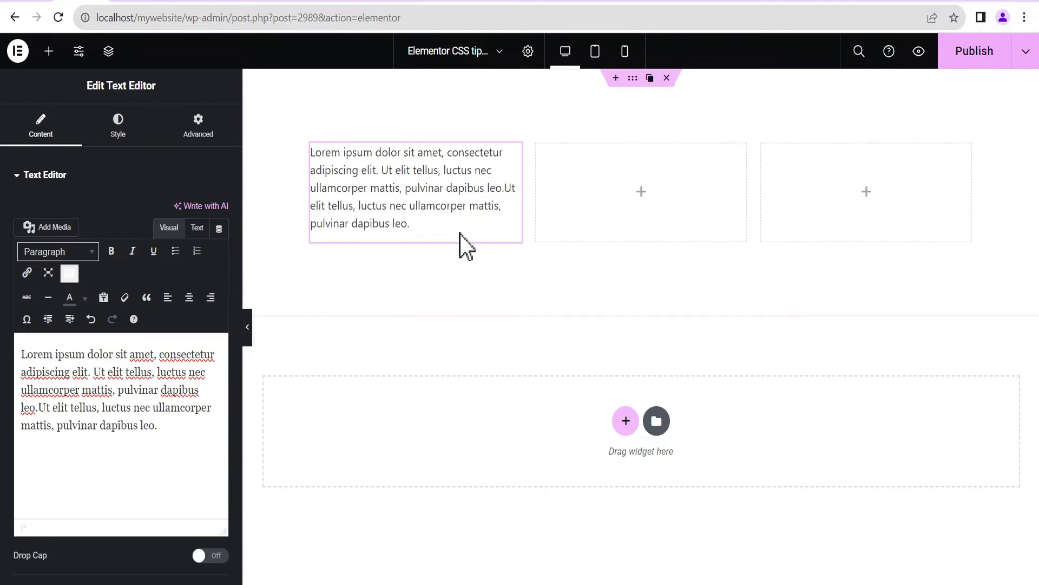
# Copy the text widget from the first column and paste it into the third column.
pyautogui.rightClick(509, 154)
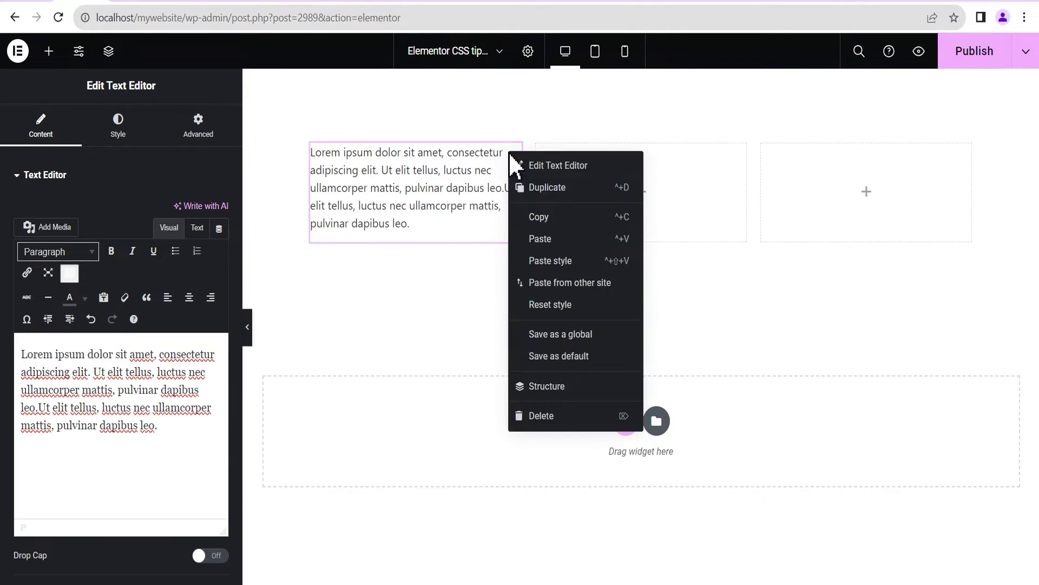
pyautogui.click(527, 219)
pyautogui.rightClick(849, 170)
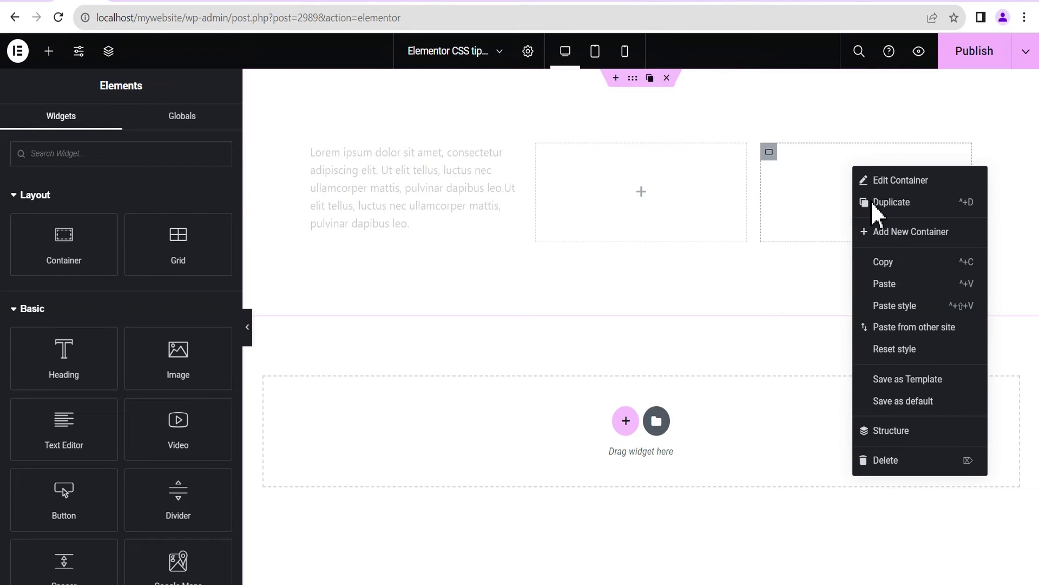
pyautogui.click(899, 287)
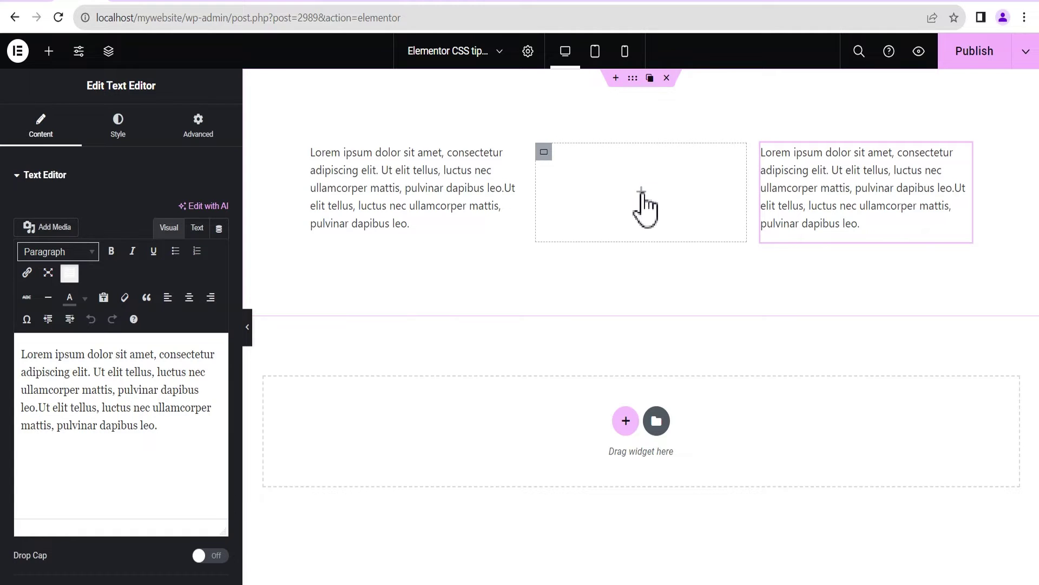
# Add a Divider widget to the empty middle column.
pyautogui.click(642, 198)
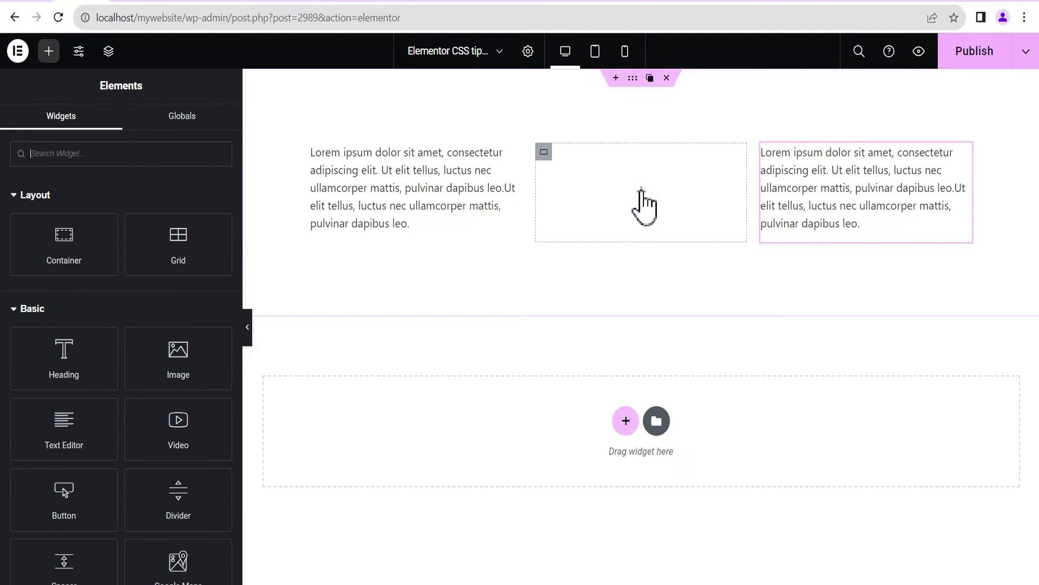
pyautogui.scroll(-4, 102, 390)
pyautogui.scroll(-3, 102, 390)
pyautogui.scroll(3, 102, 396)
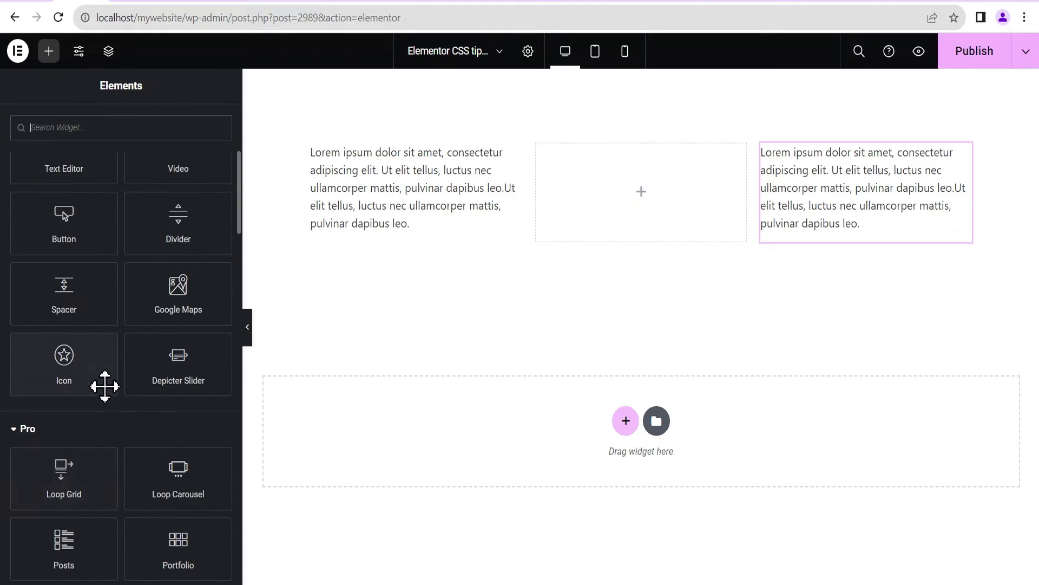
pyautogui.moveTo(180, 319); pyautogui.dragTo(639, 196)
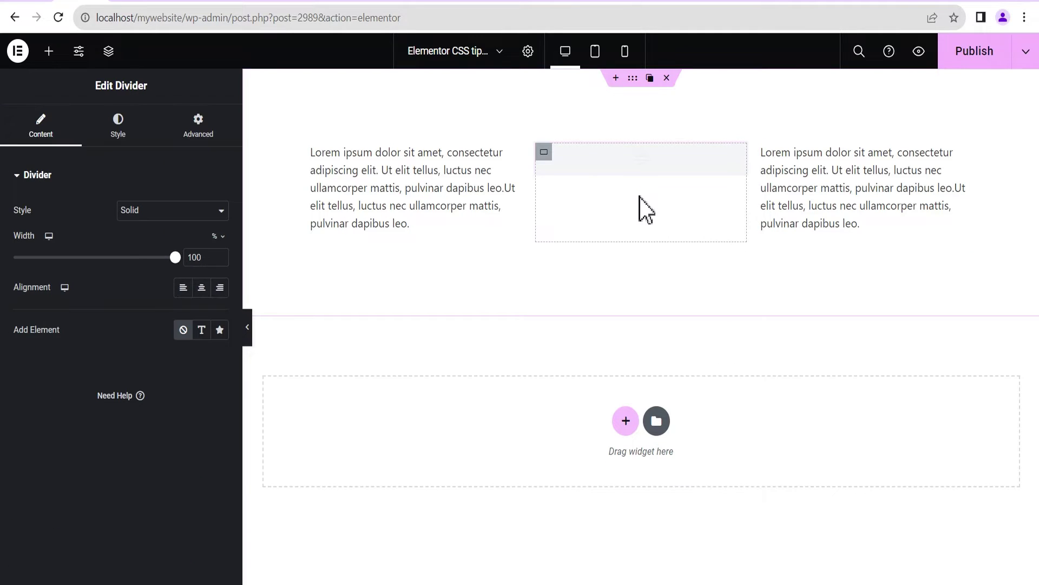
# Set both Align Items and Justify Content to Center for the middle container holding the divider.
pyautogui.click(544, 152)
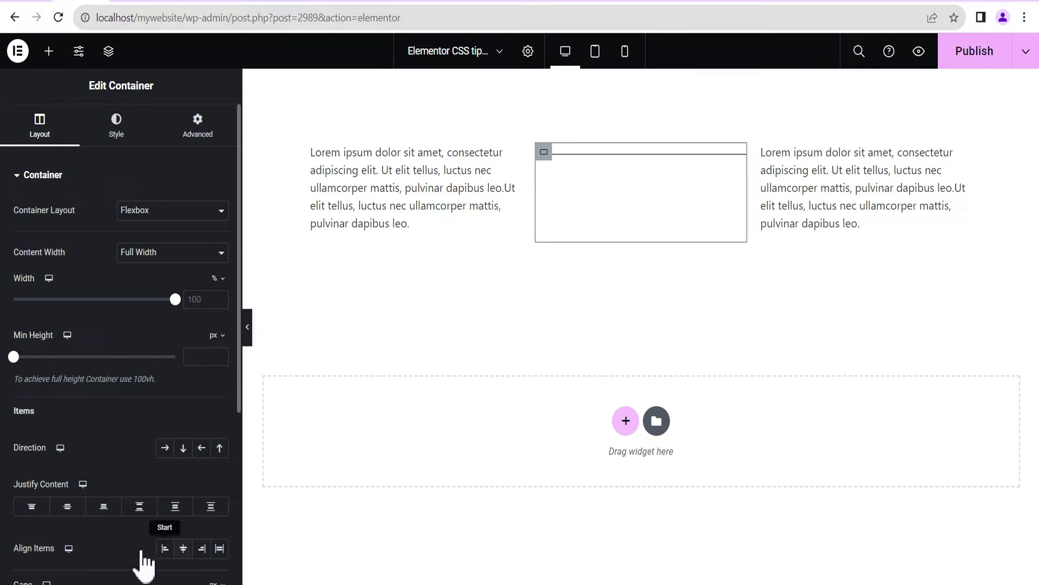
pyautogui.click(187, 555)
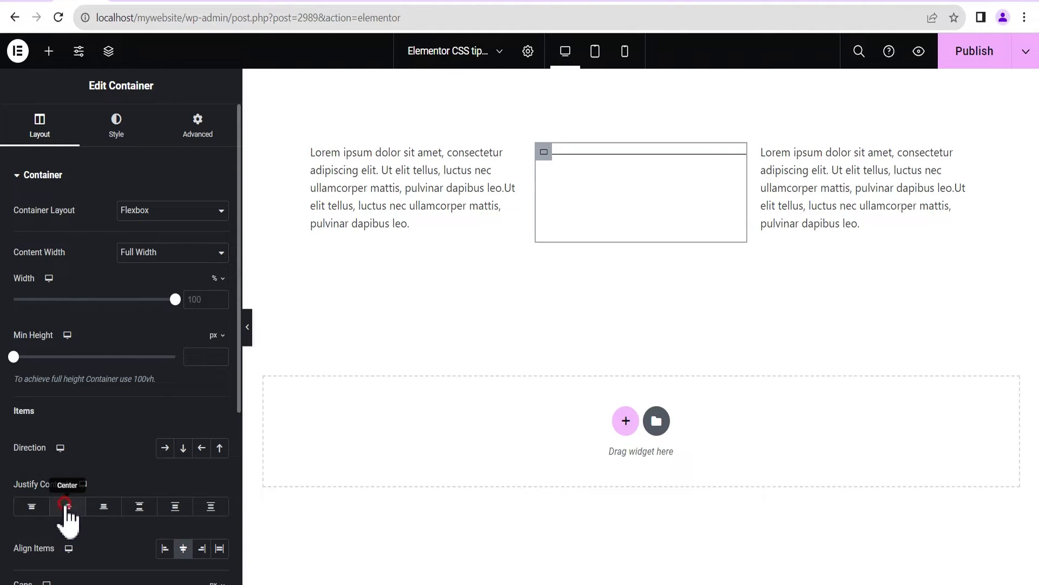
pyautogui.click(67, 506)
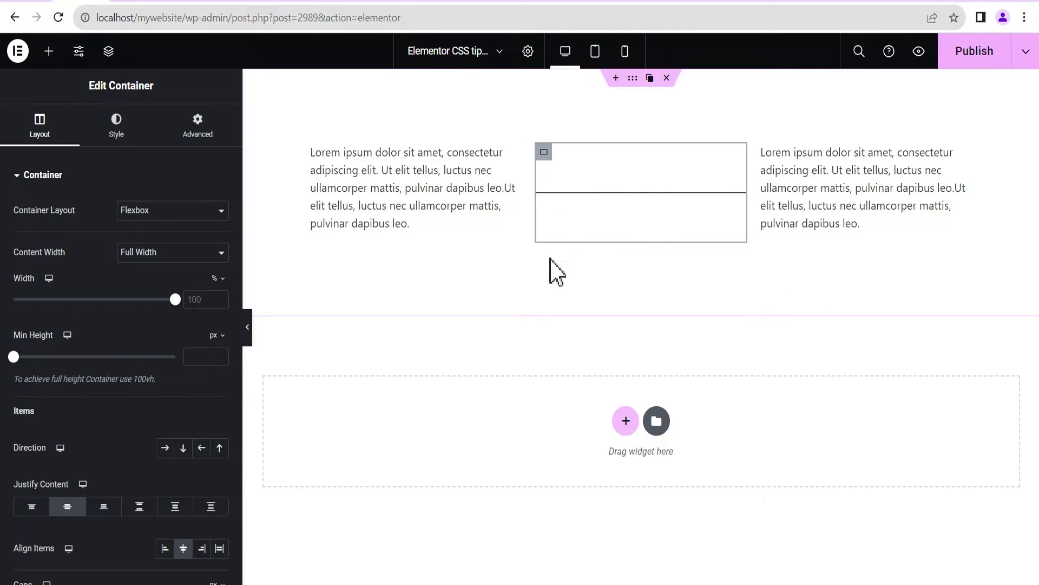
# Start a selector{ } rule in the divider's custom CSS.
pyautogui.moveTo(742, 193)
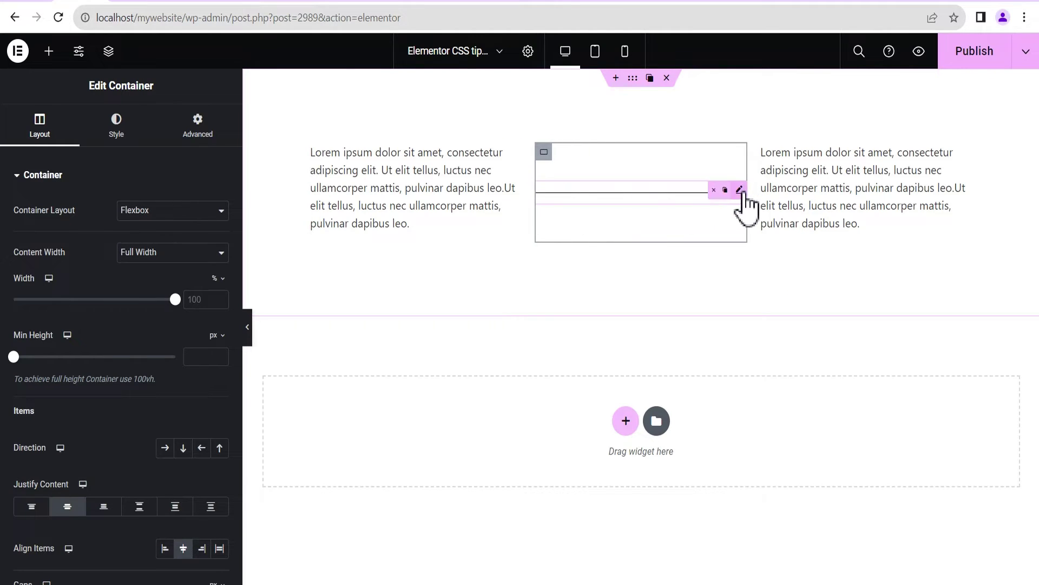
pyautogui.click(741, 190)
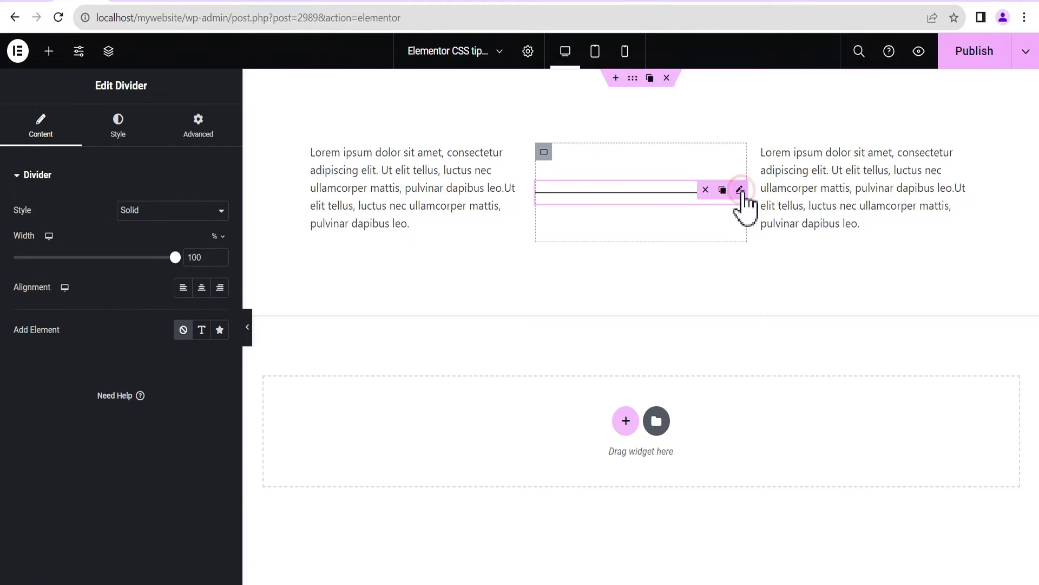
pyautogui.click(197, 136)
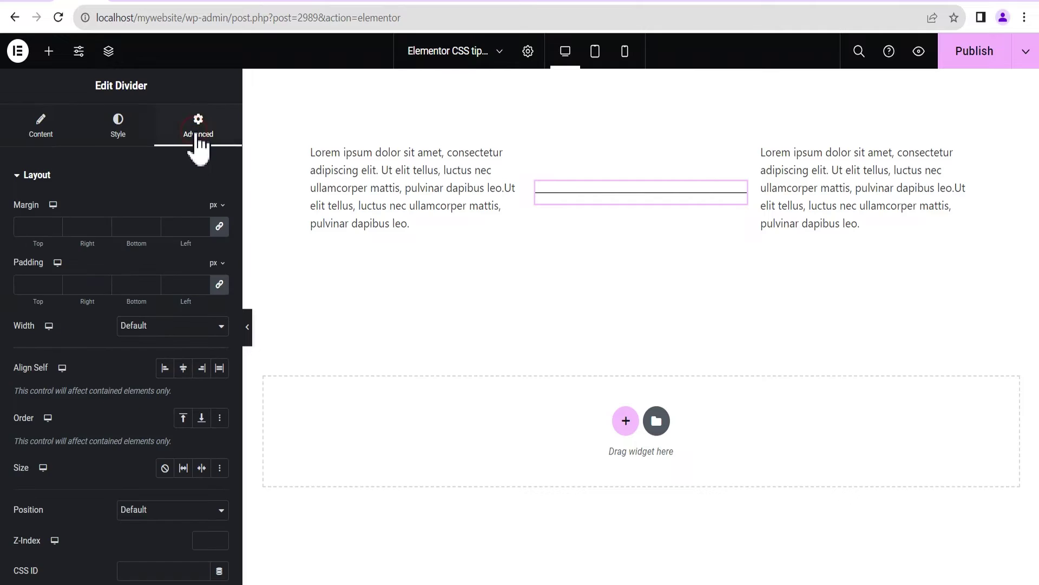
pyautogui.click(117, 182)
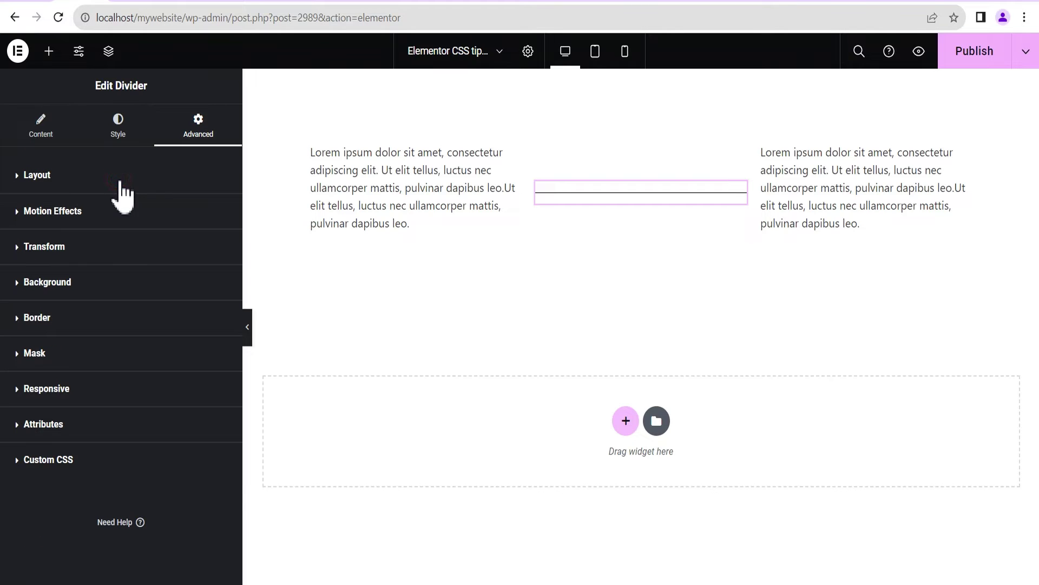
pyautogui.click(88, 458)
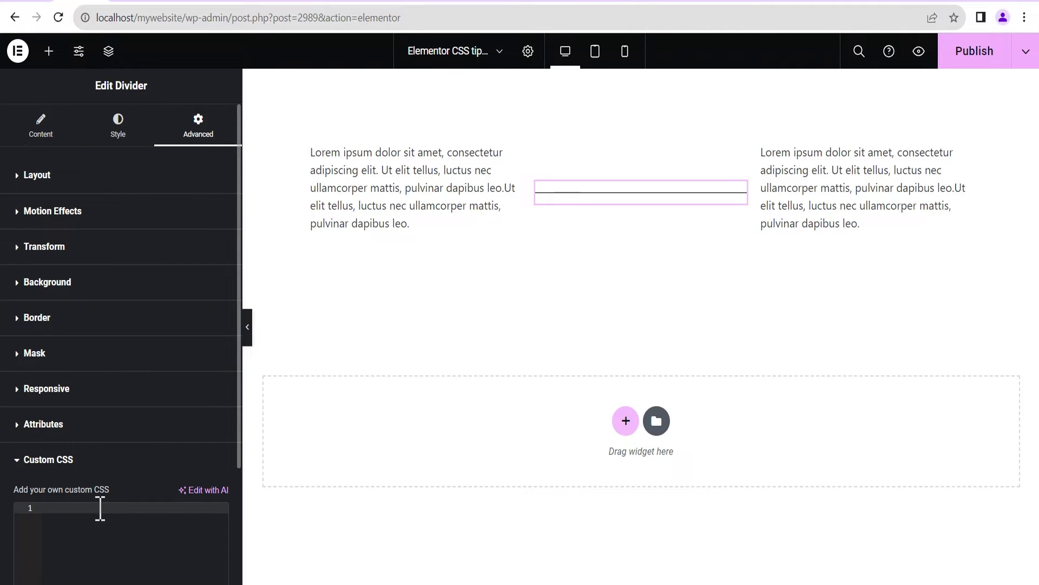
pyautogui.write('selec')
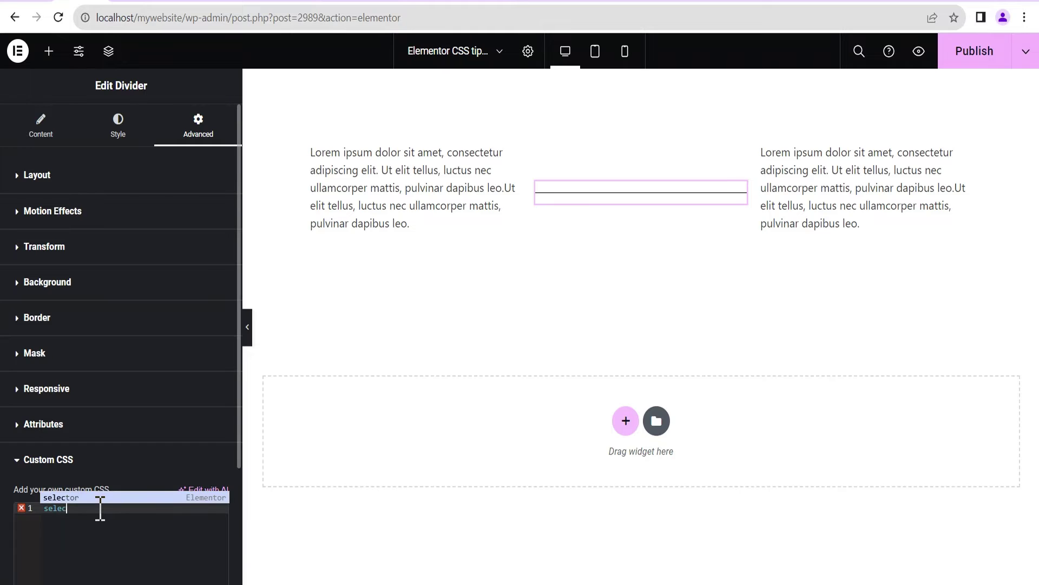
pyautogui.write('tor')
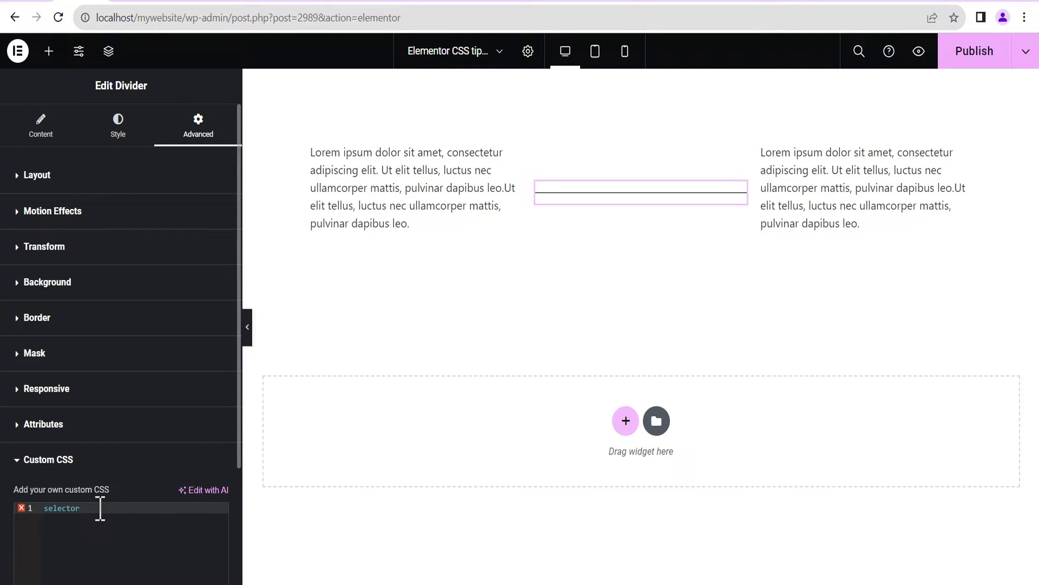
pyautogui.write('{')
pyautogui.press('Return')
# Add the declaration transform: rotate(90deg) to the divider's selector rule to turn the line vertical.
pyautogui.write('tr')
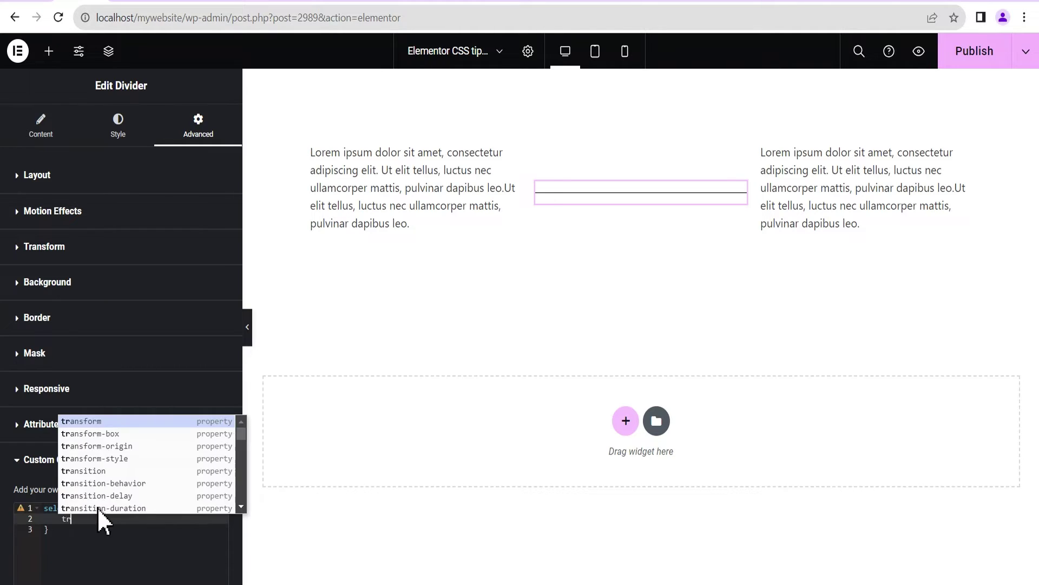
pyautogui.write('an')
pyautogui.press('Return')
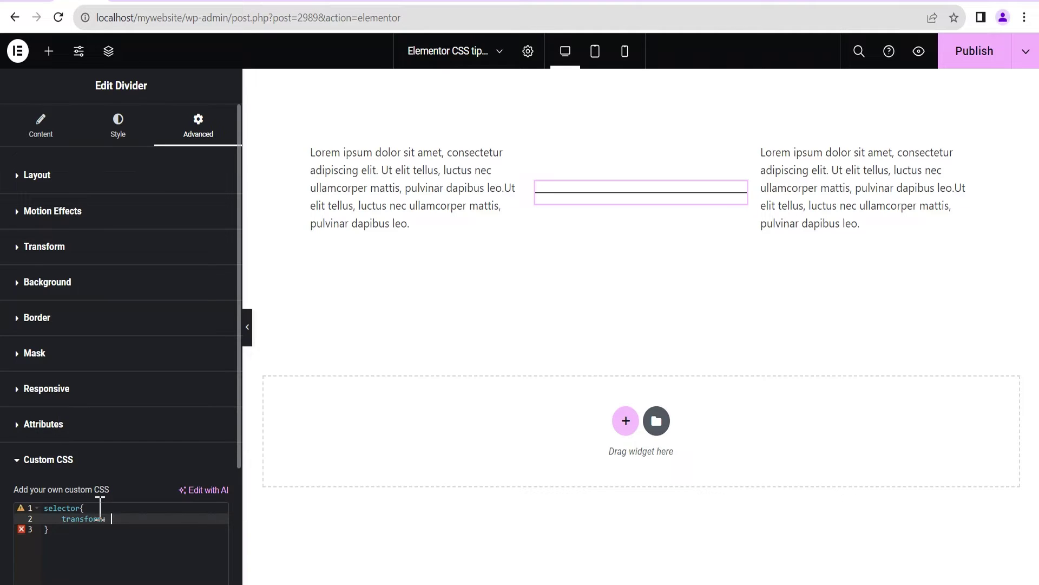
pyautogui.write('rota')
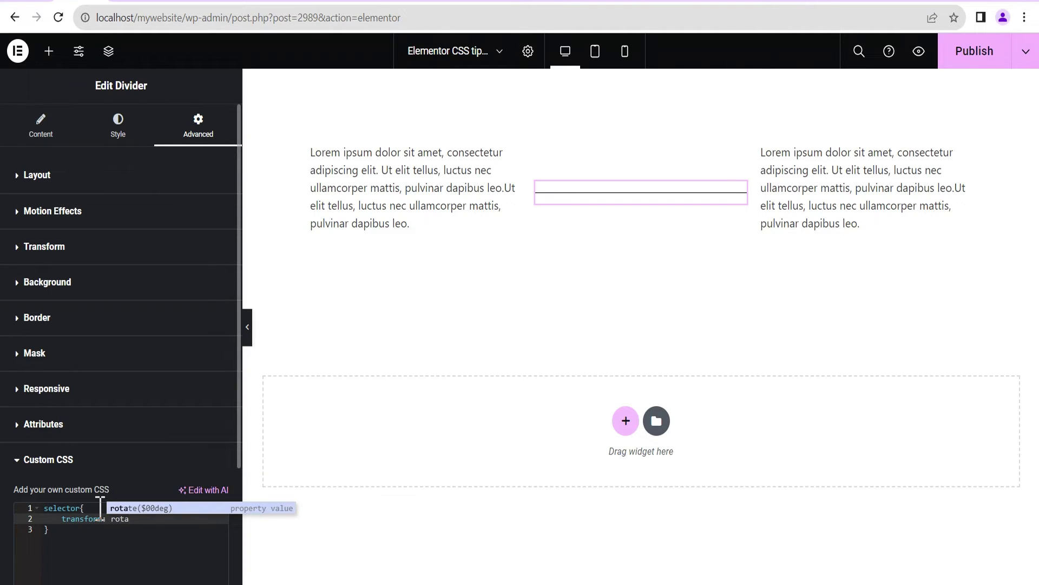
pyautogui.press('Return')
pyautogui.write('90deg)')
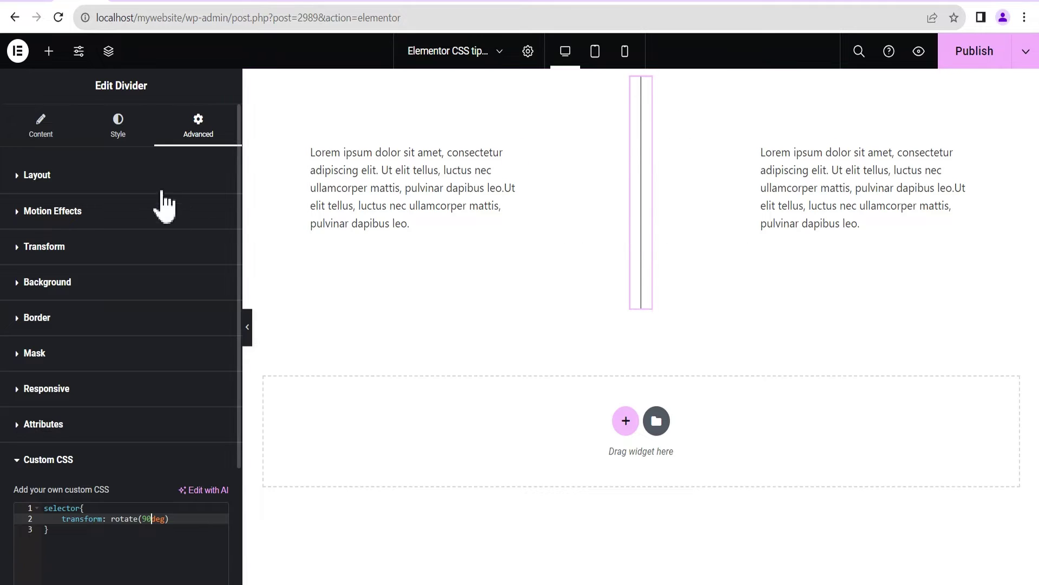
# Set the divider's weight to 3 and preview the thicker vertical line on the page.
pyautogui.click(50, 136)
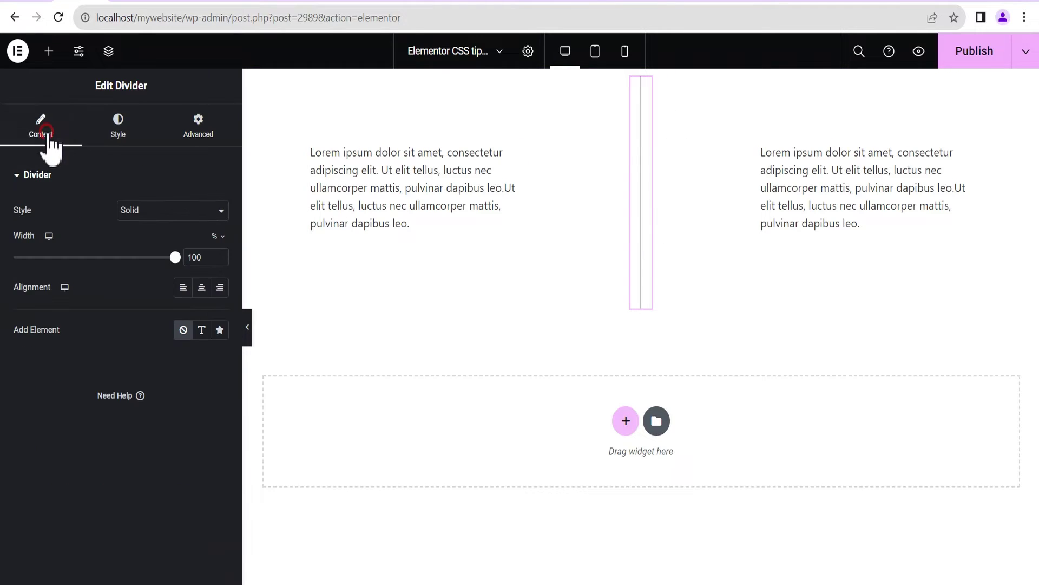
pyautogui.click(116, 129)
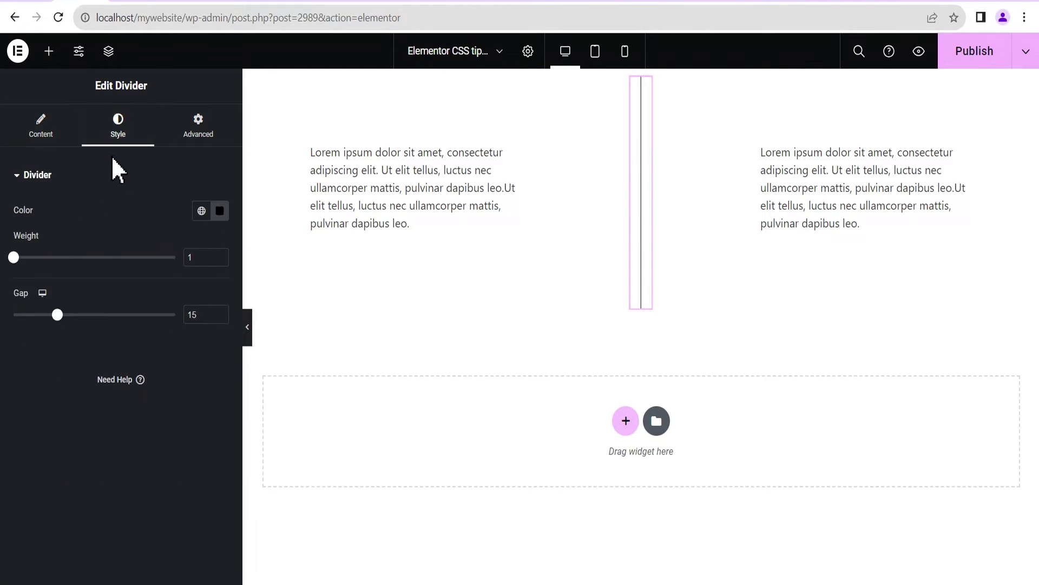
pyautogui.doubleClick(194, 256)
pyautogui.write('3')
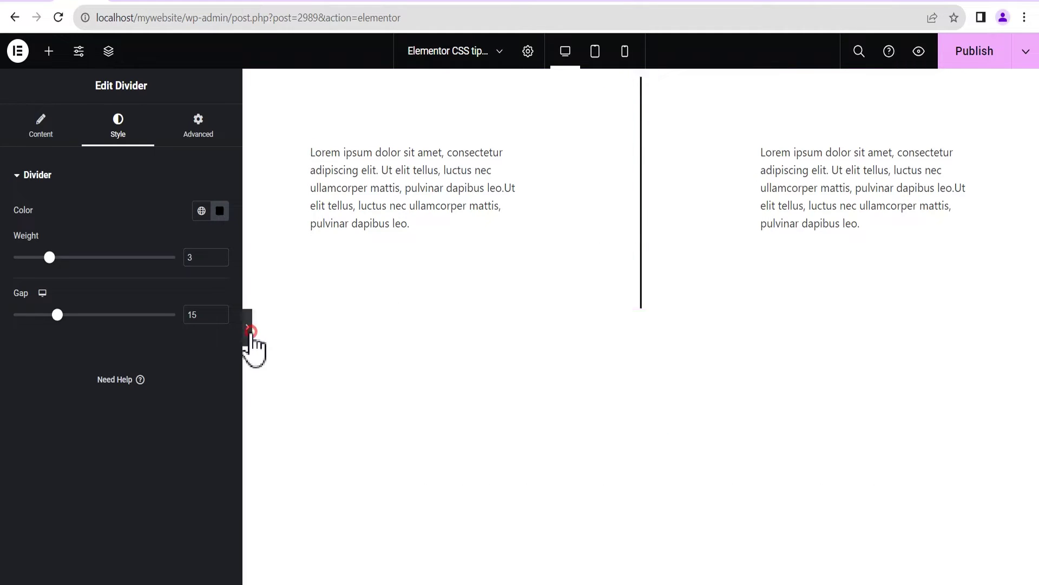
pyautogui.click(248, 331)
pyautogui.click(5, 331)
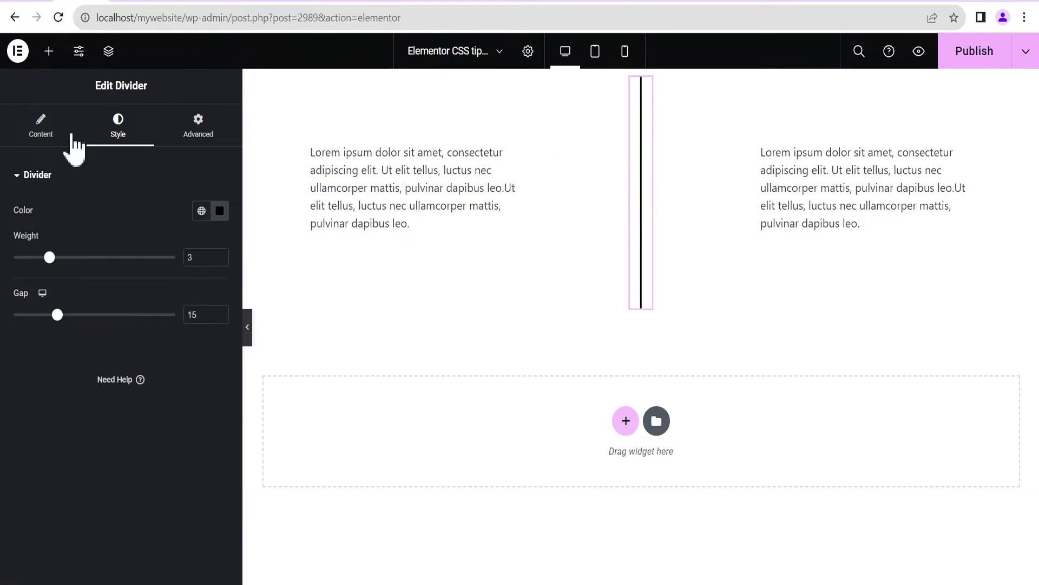
# Shorten the divider's width to 44% with centre alignment and preview the page.
pyautogui.click(42, 136)
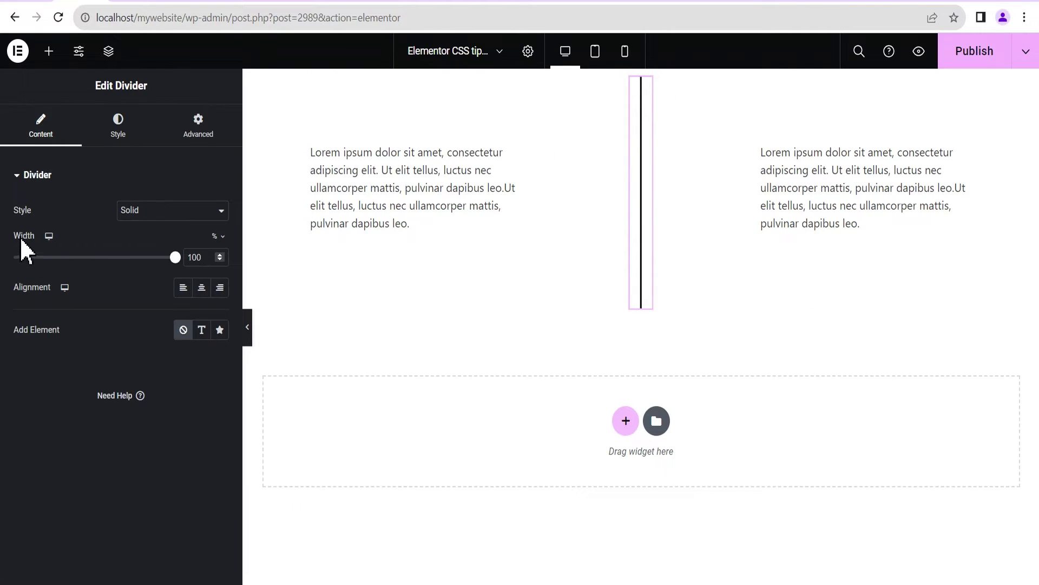
pyautogui.moveTo(174, 259); pyautogui.dragTo(90, 259)
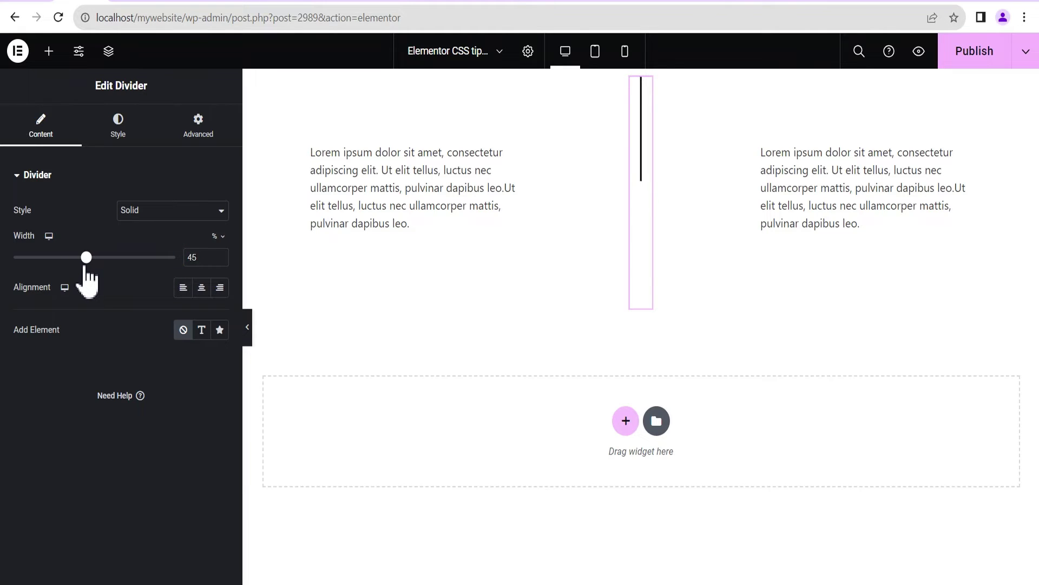
pyautogui.click(201, 287)
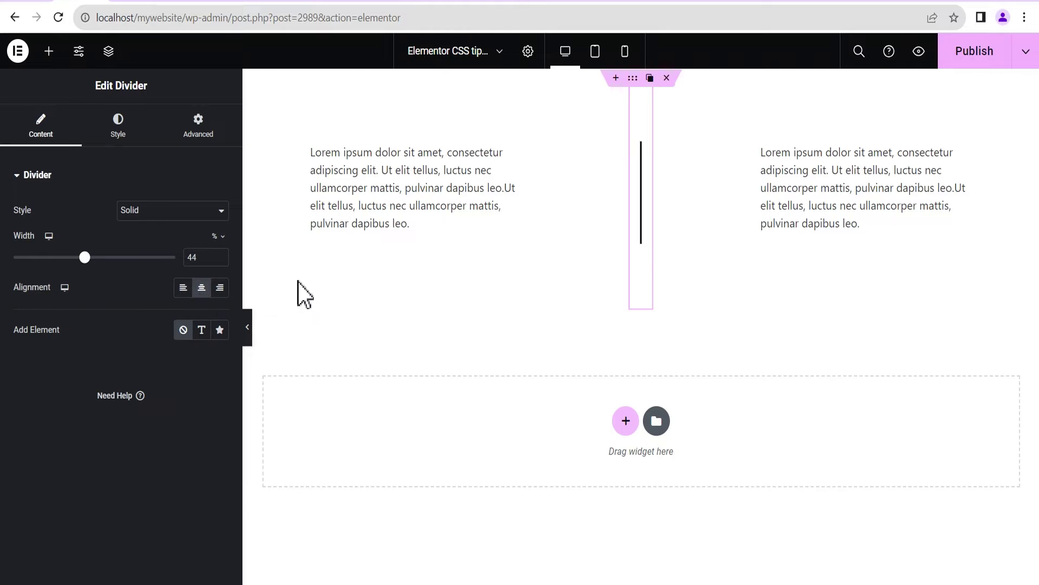
pyautogui.click(248, 329)
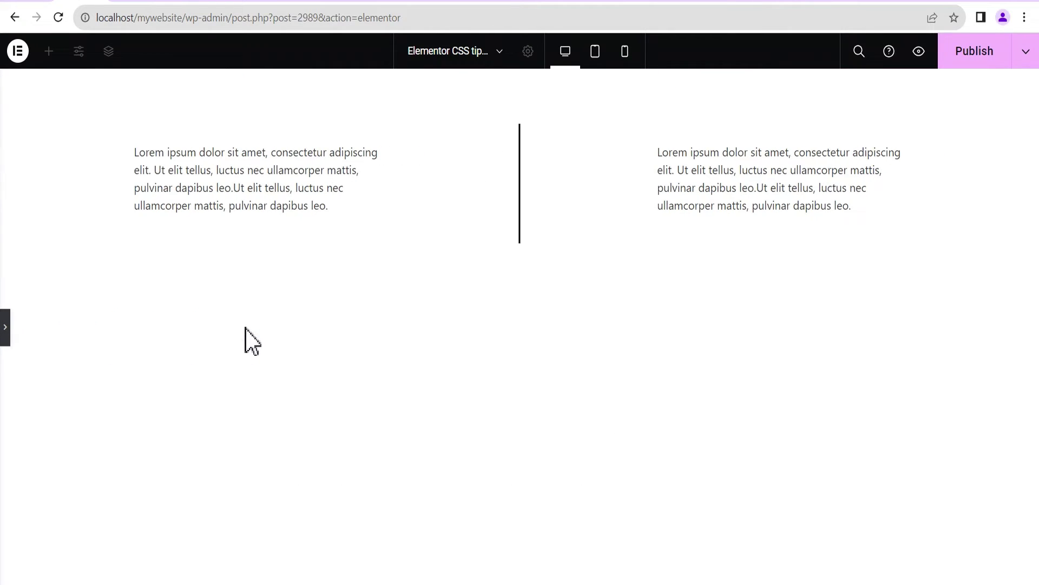
pyautogui.click(5, 327)
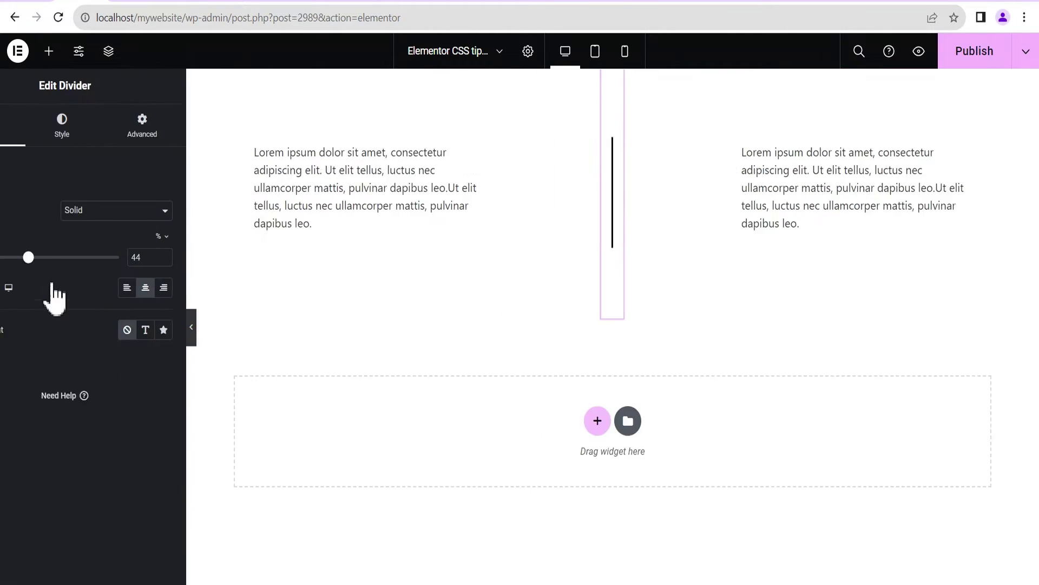
# Reduce the divider's width to 30% and preview it between the text columns.
pyautogui.moveTo(90, 259); pyautogui.dragTo(59, 259)
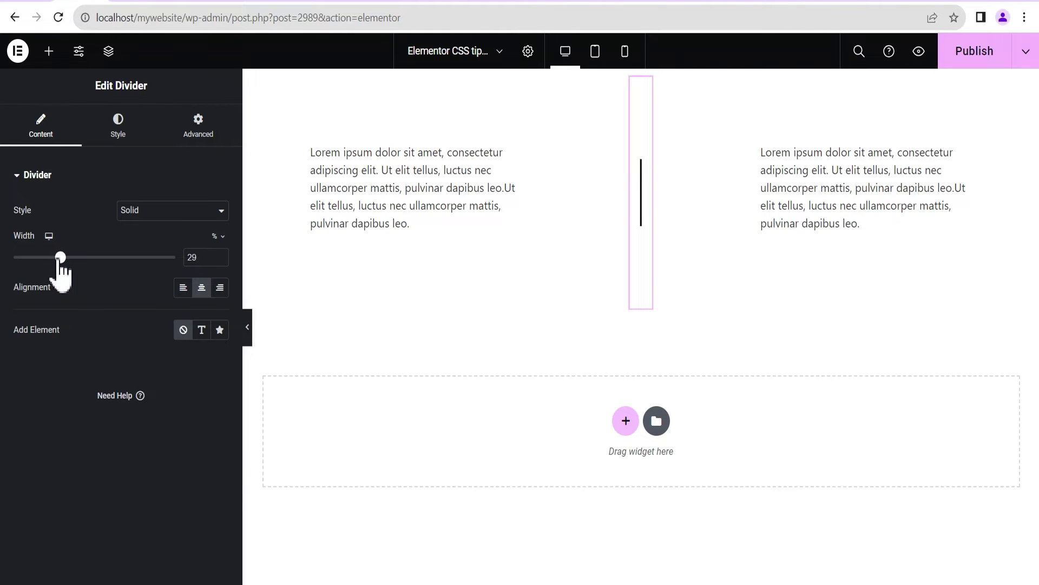
pyautogui.click(248, 328)
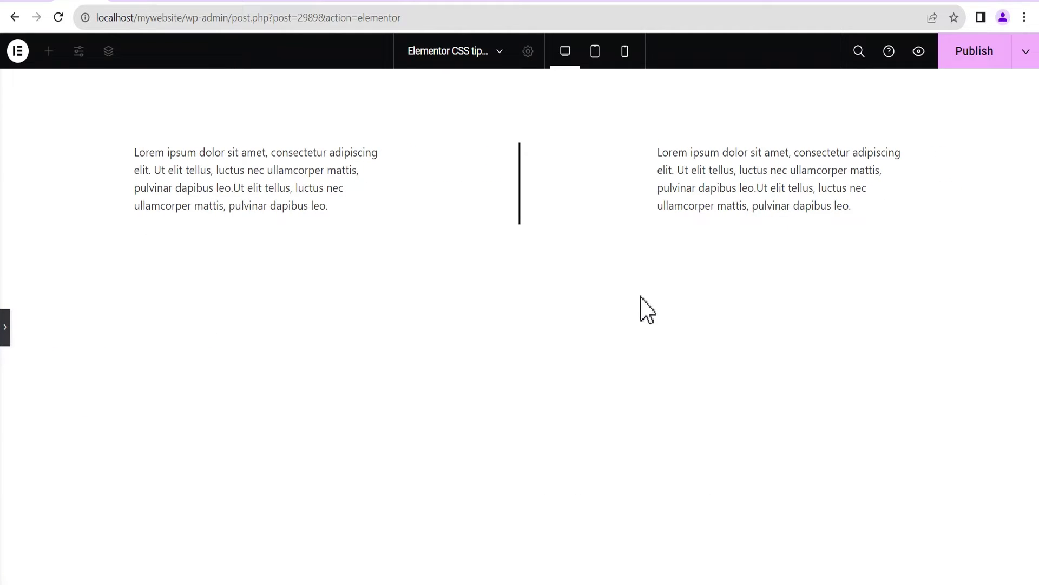
pyautogui.click(6, 332)
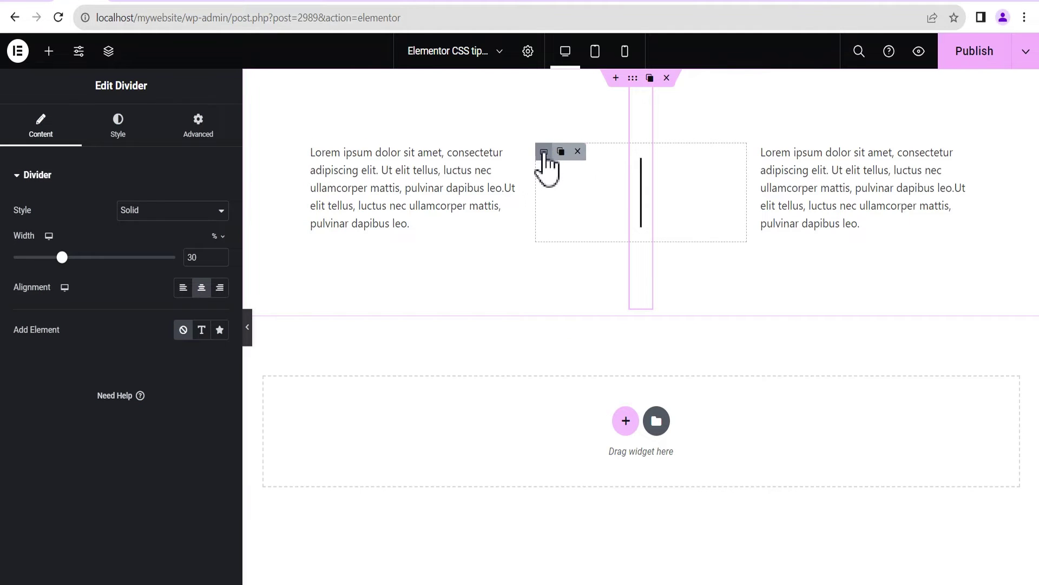
# Set the width of the middle container holding the divider to 40% and preview the layout.
pyautogui.click(544, 153)
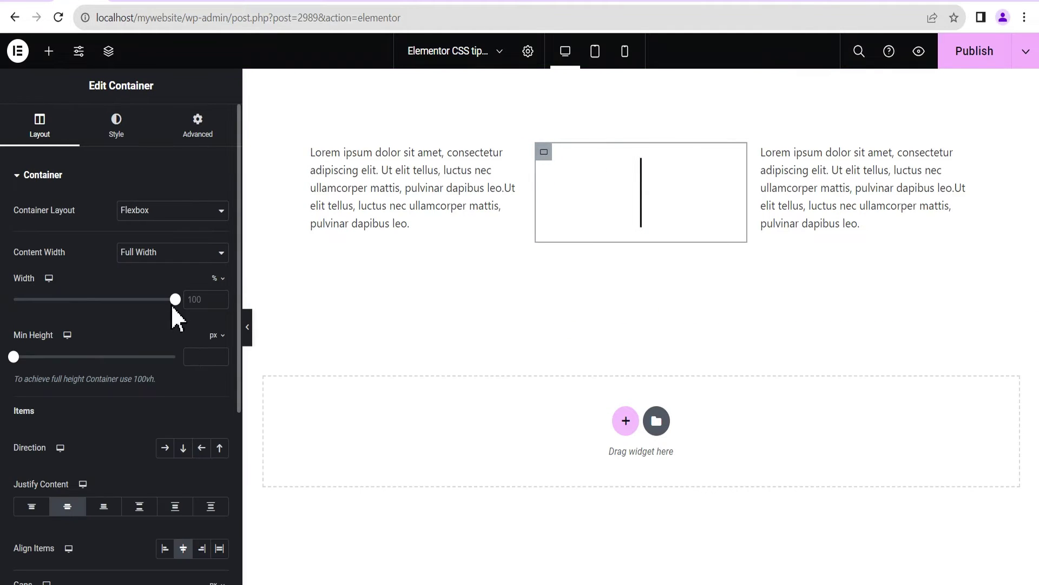
pyautogui.moveTo(175, 301); pyautogui.dragTo(78, 314)
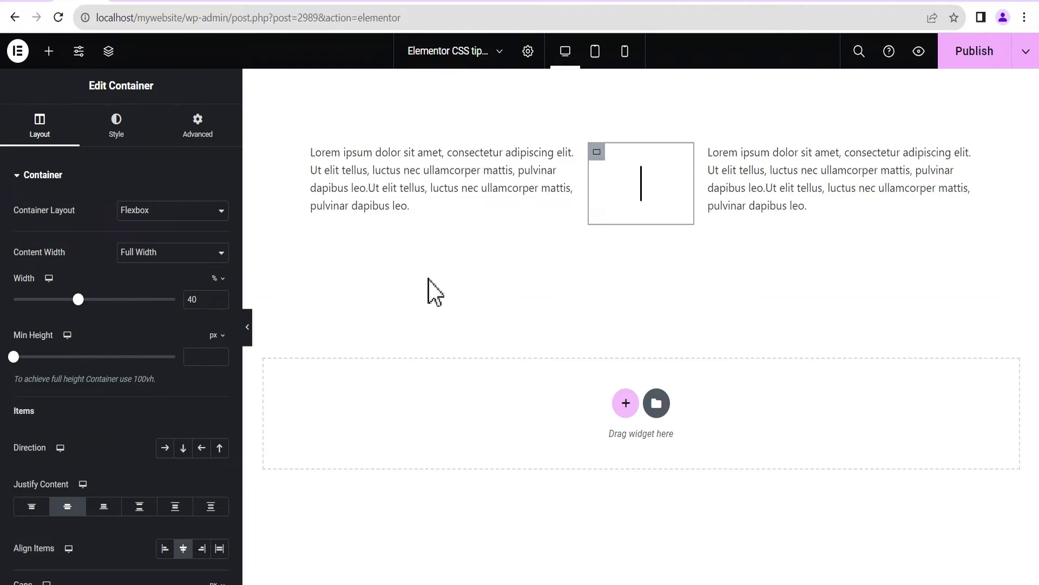
pyautogui.click(247, 329)
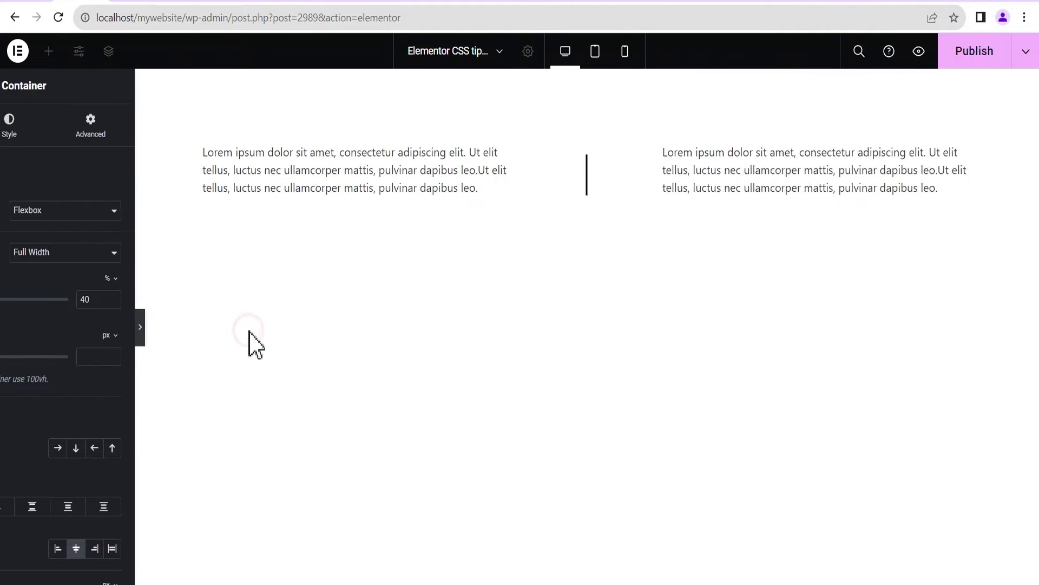
pyautogui.click(4, 330)
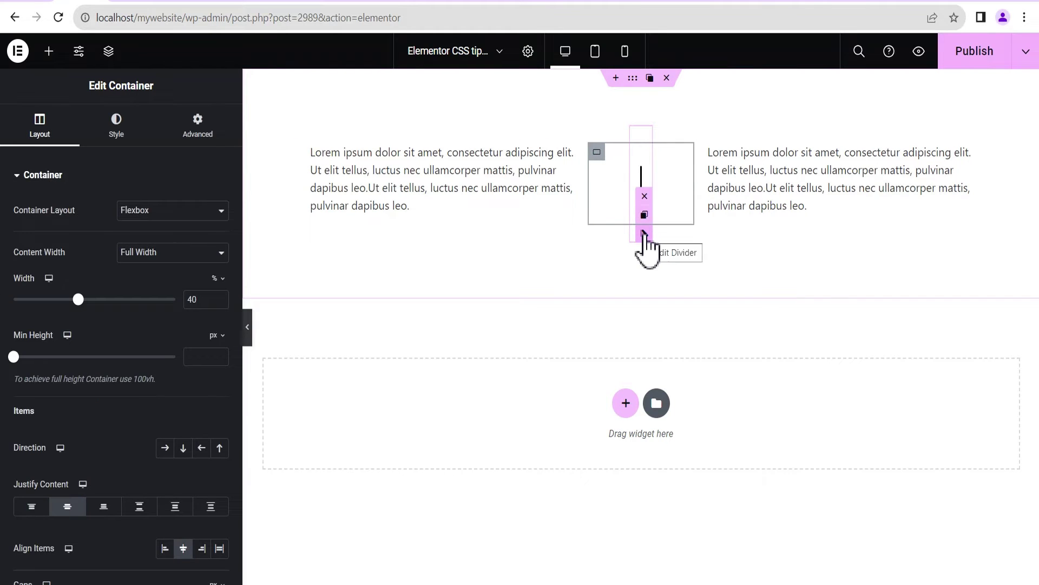
# Set the divider's width to 50% and preview it in the narrowed middle column.
pyautogui.click(643, 232)
pyautogui.click(65, 257)
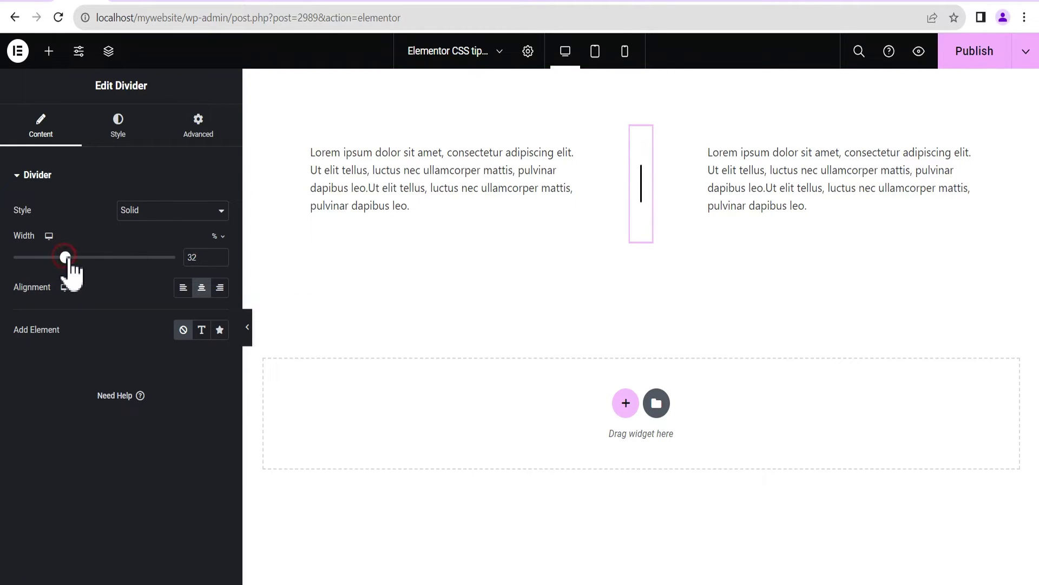
pyautogui.moveTo(65, 257); pyautogui.dragTo(92, 258)
pyautogui.click(250, 327)
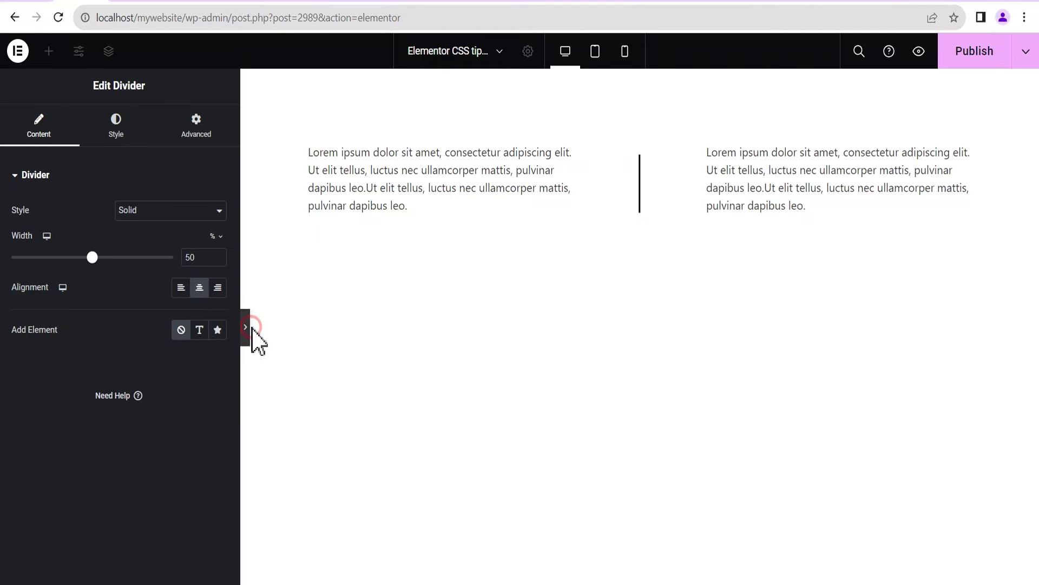
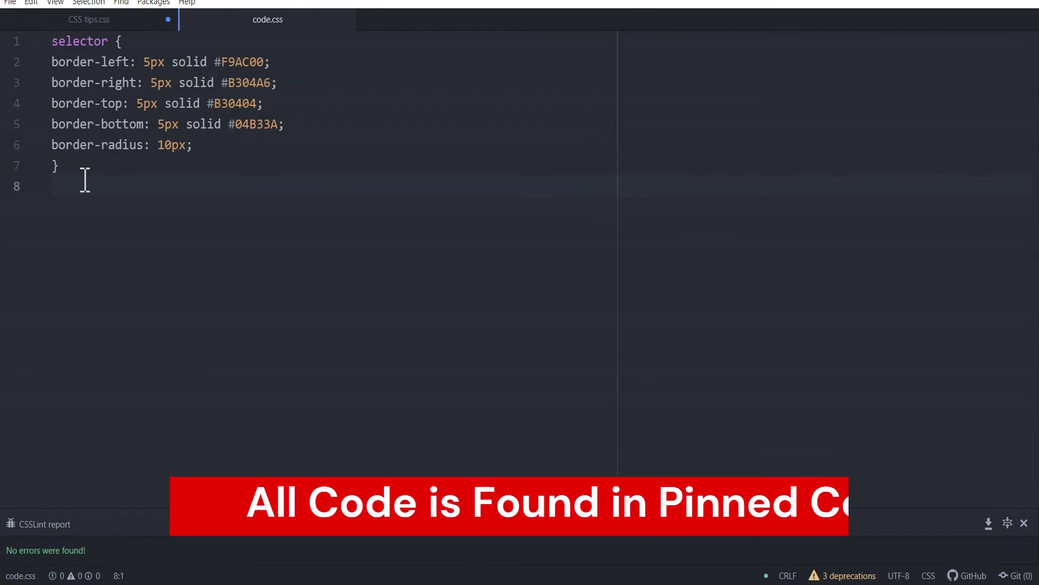
# Copy the four-colour 5px border rule with 10px radius from code.css into the Photoshop card container's custom CSS in Elementor and preview it.
pyautogui.moveTo(65, 187); pyautogui.dragTo(48, 44)
pyautogui.hotkey('ctrl', 'c')
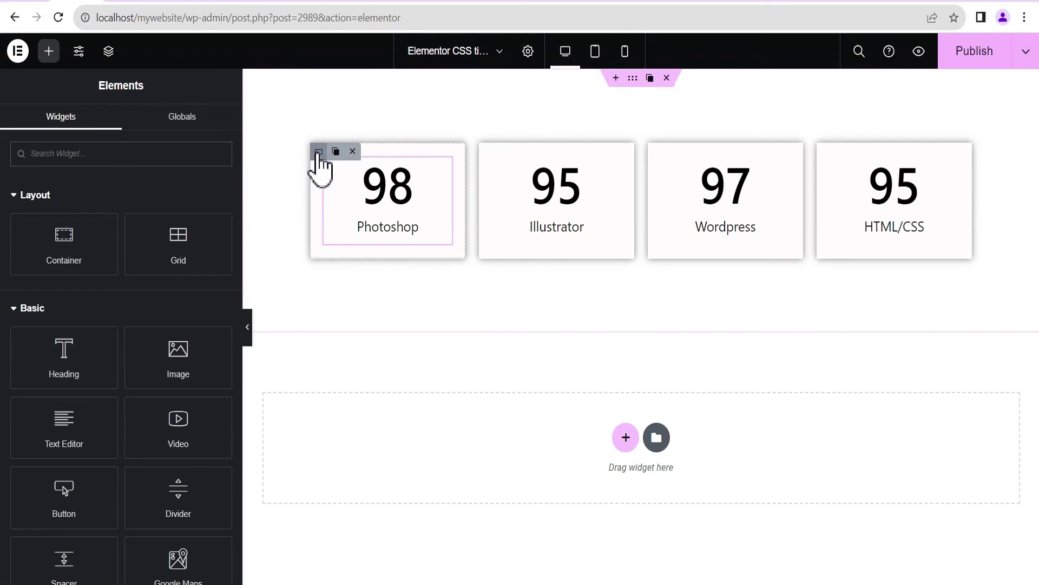
pyautogui.click(319, 154)
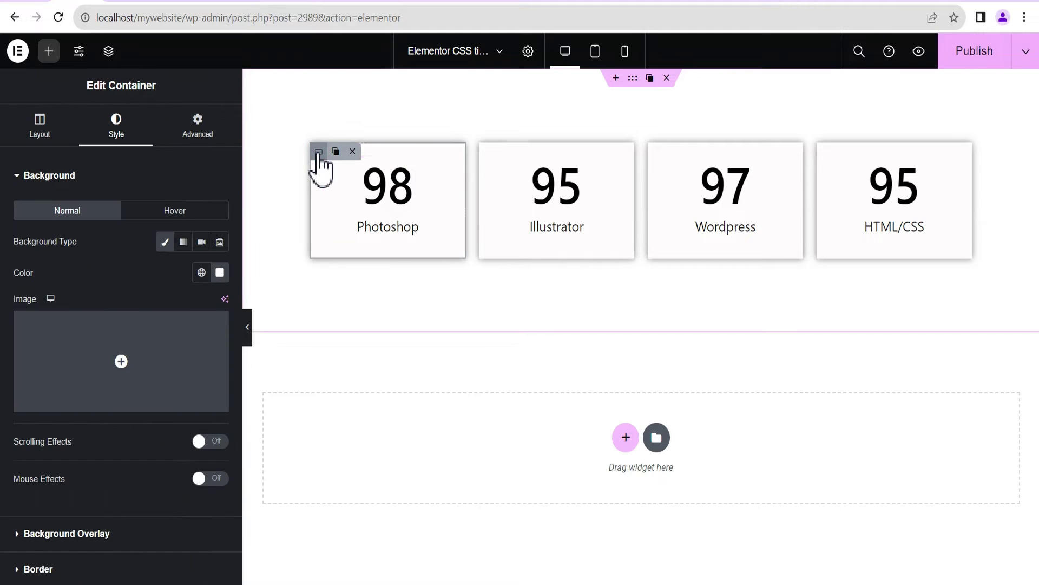
pyautogui.click(196, 137)
pyautogui.click(89, 175)
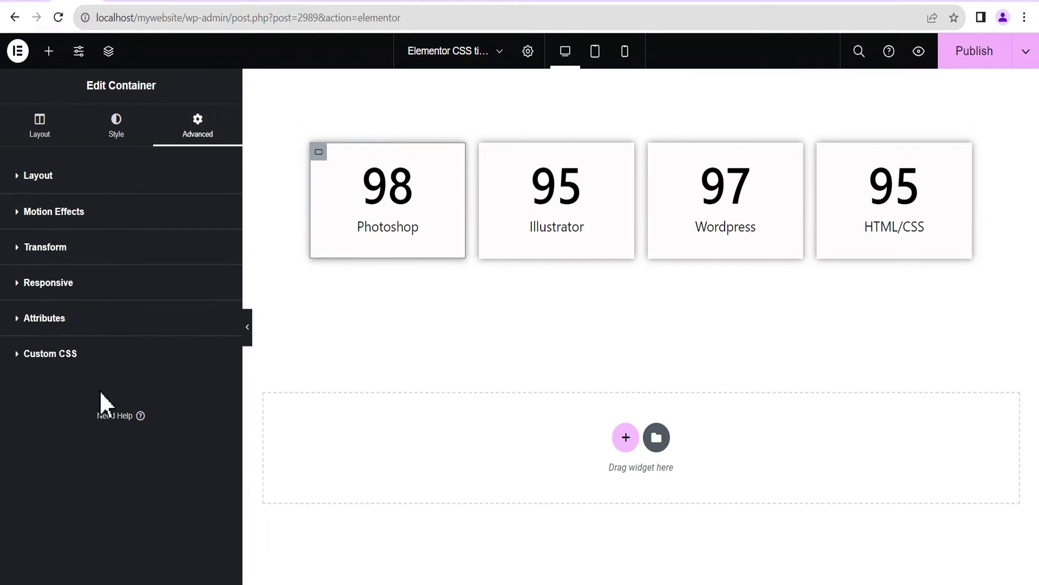
pyautogui.click(84, 357)
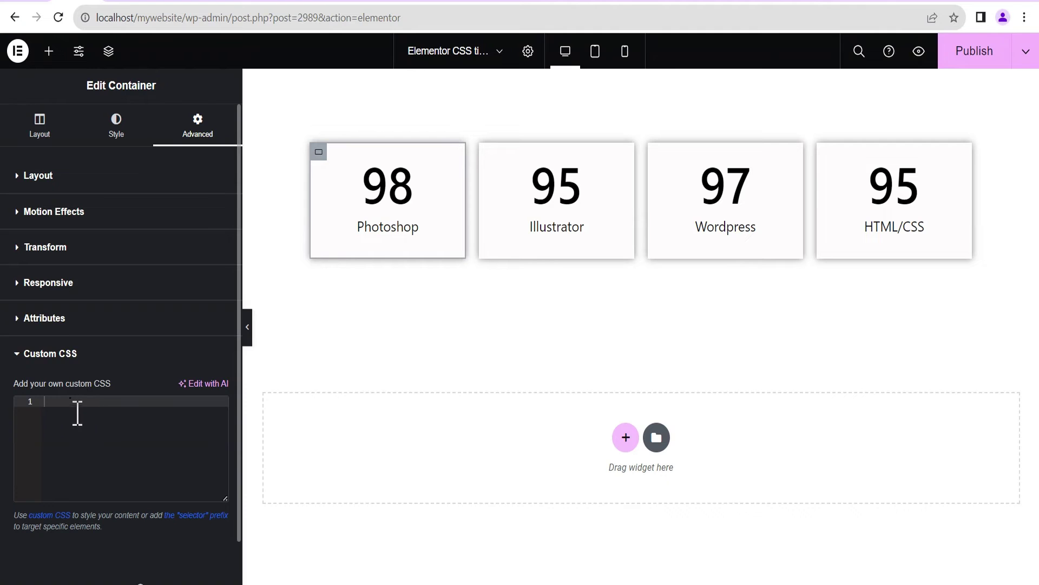
pyautogui.hotkey('ctrl', 'v')
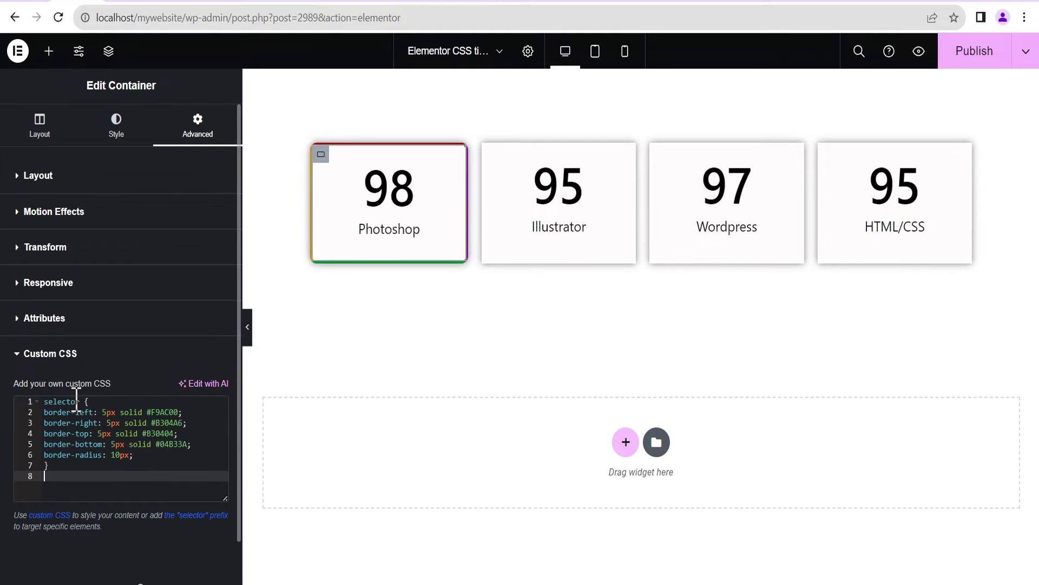
pyautogui.click(249, 328)
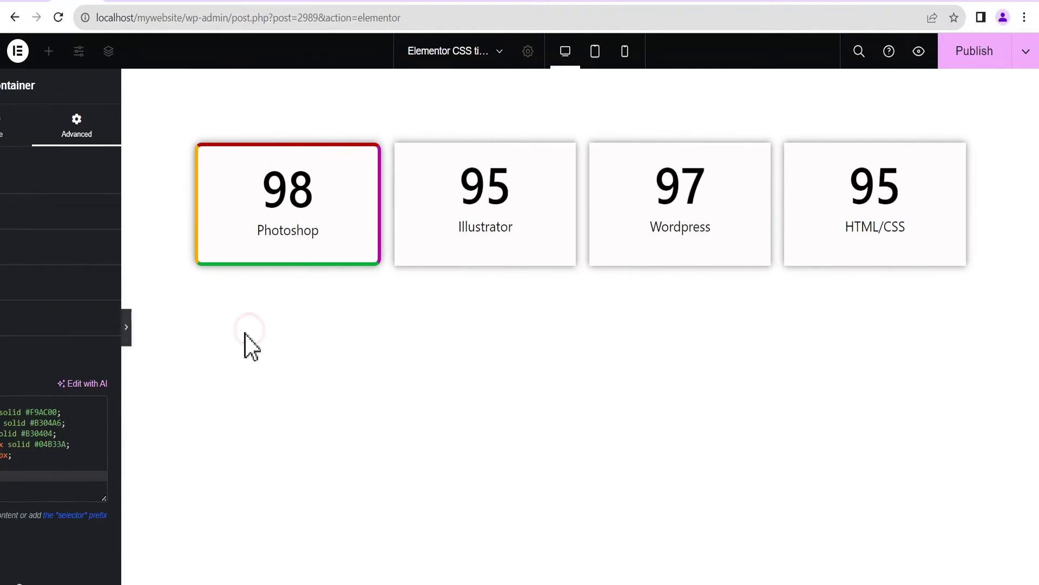
pyautogui.click(5, 328)
# Paste the same multicolour border rule into the Illustrator card container's custom CSS.
pyautogui.click(490, 152)
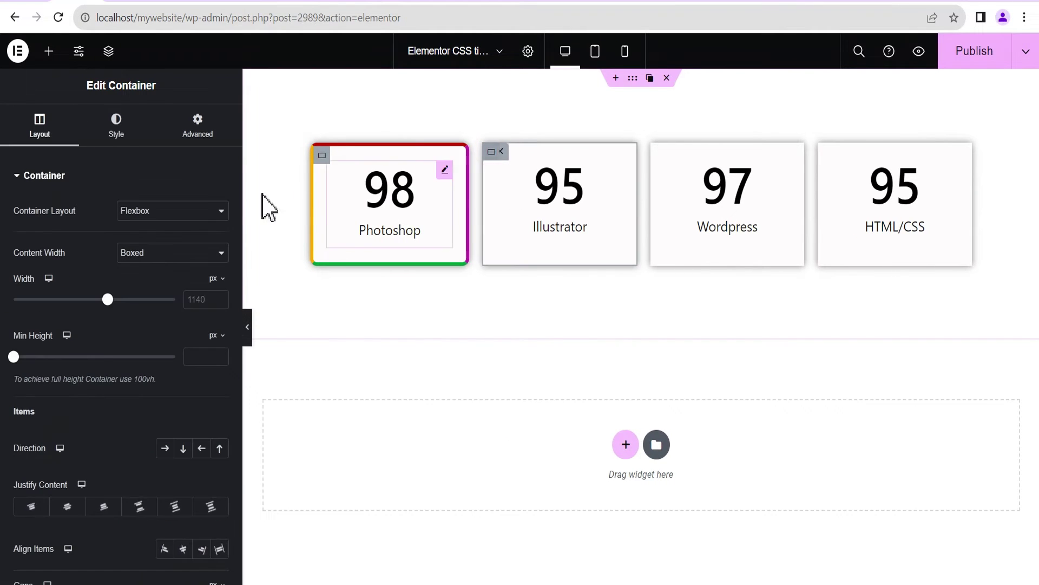
pyautogui.click(198, 136)
pyautogui.click(139, 176)
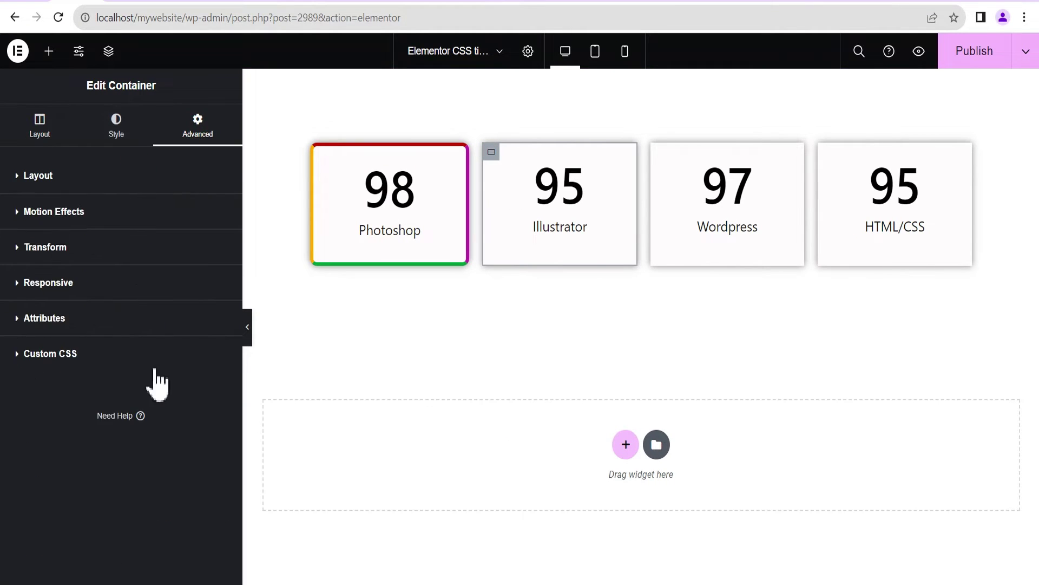
pyautogui.click(132, 353)
pyautogui.hotkey('ctrl', 'v')
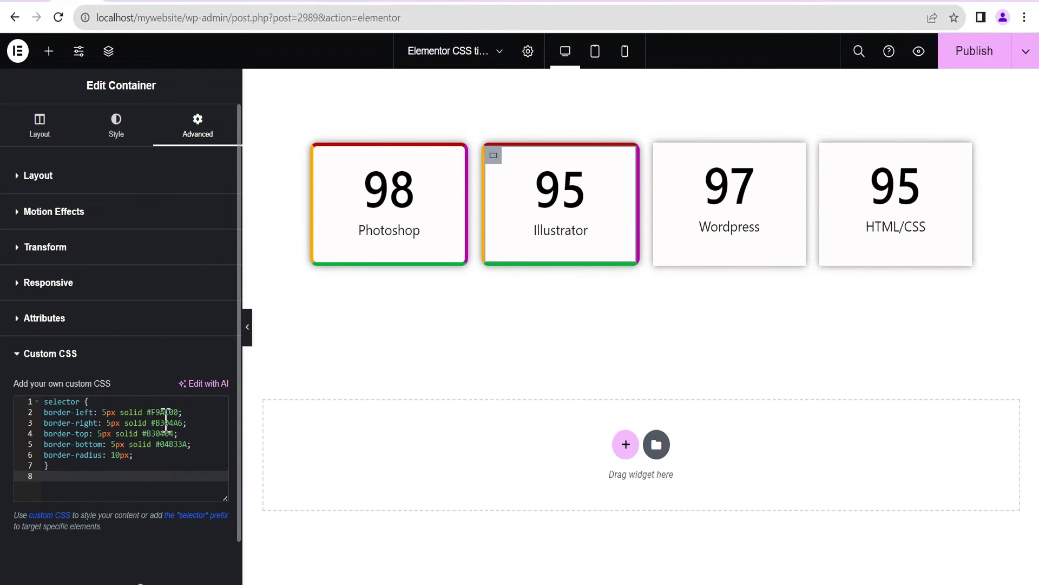
# Copy the Illustrator card container and paste its style onto the Wordpress and HTML/CSS cards, then preview all four cards.
pyautogui.rightClick(497, 160)
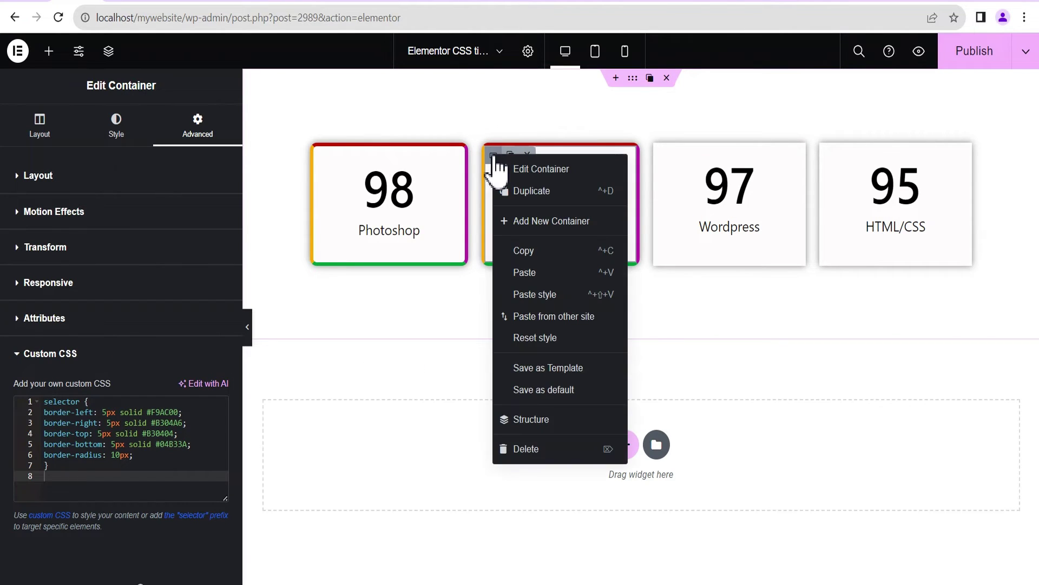
pyautogui.click(523, 251)
pyautogui.rightClick(663, 156)
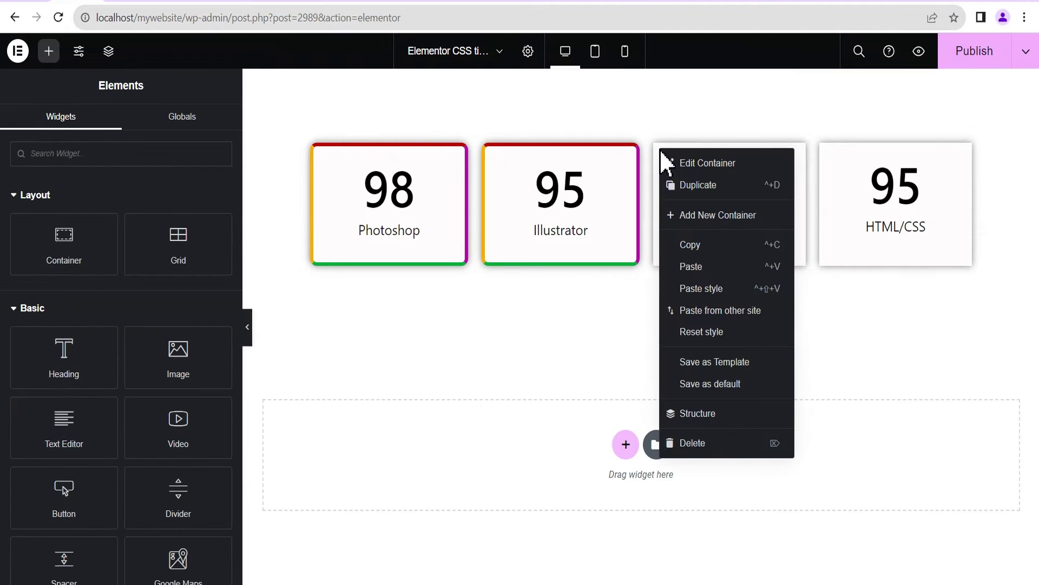
pyautogui.click(692, 286)
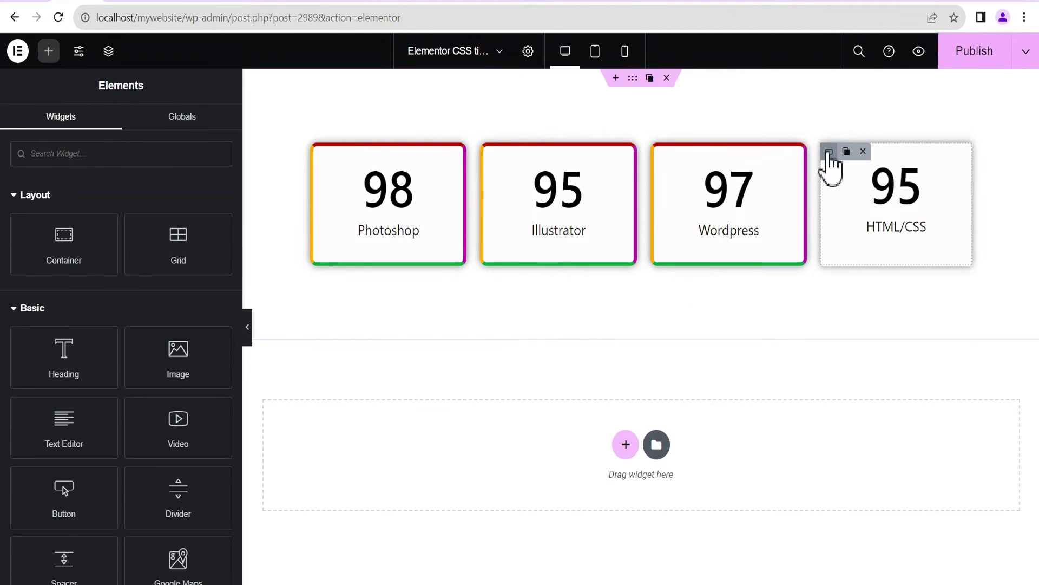
pyautogui.rightClick(828, 157)
pyautogui.click(860, 291)
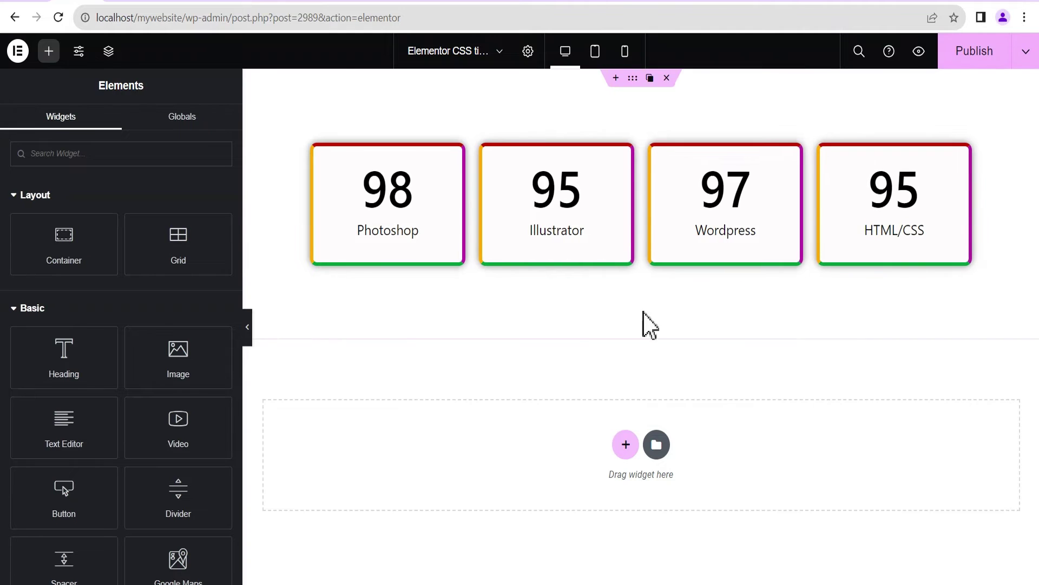
pyautogui.click(249, 328)
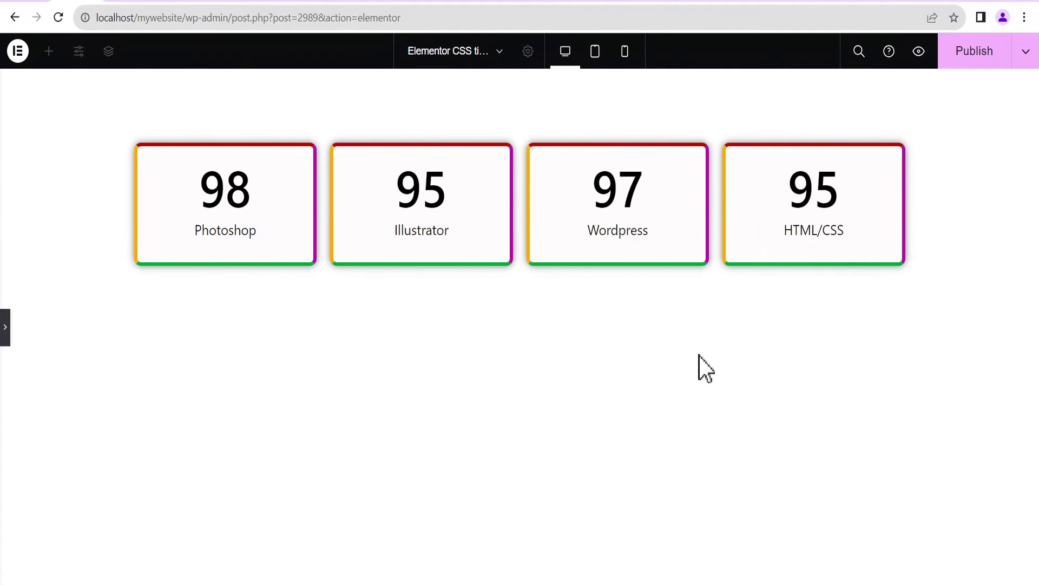
pyautogui.click(5, 336)
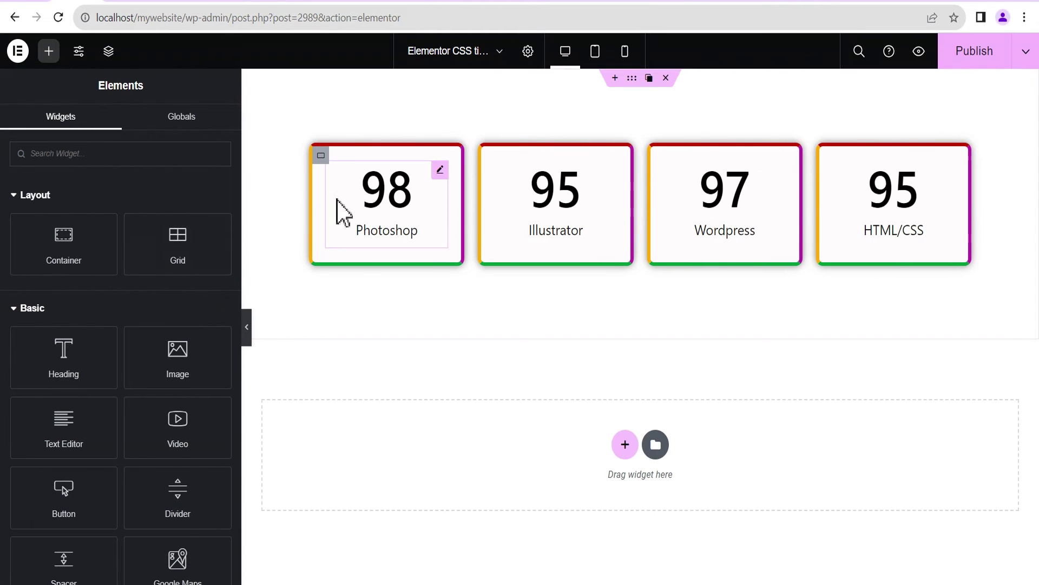
# Open the custom CSS of the Photoshop card container to review its border rule.
pyautogui.click(321, 156)
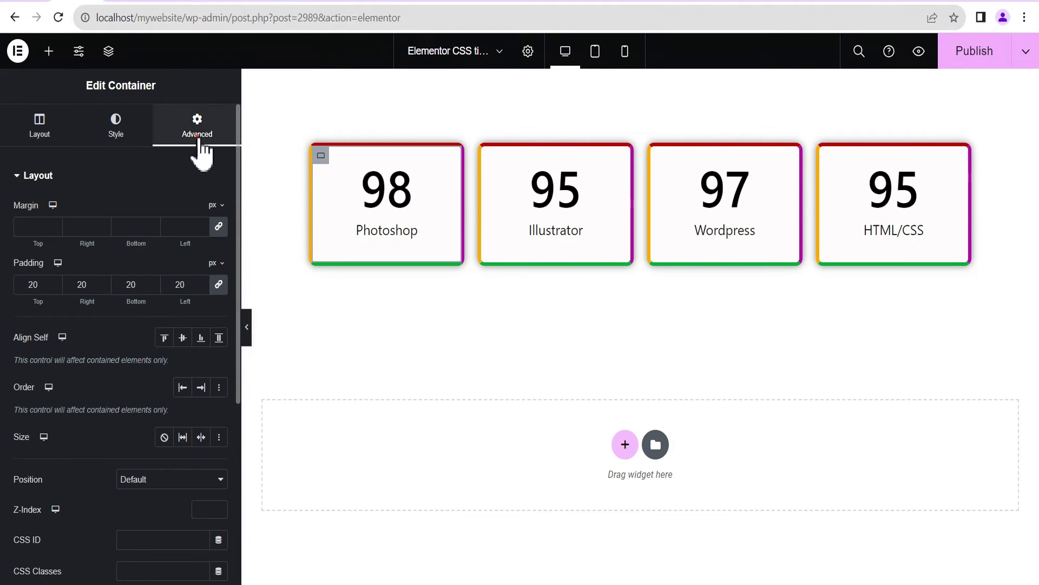
pyautogui.click(97, 179)
pyautogui.click(99, 353)
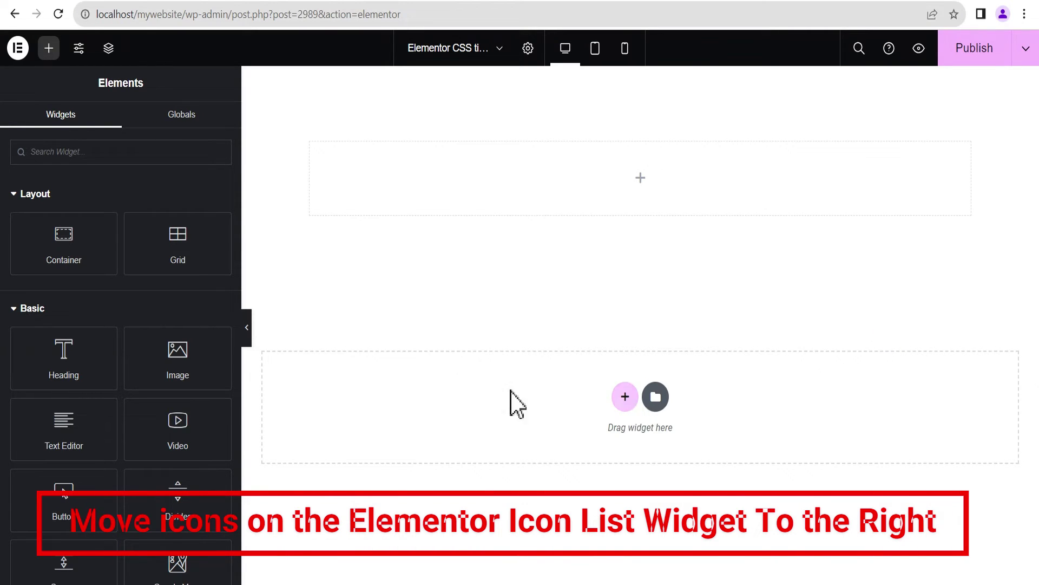
# Search the widgets for "icon" and add an Icon List to the empty container.
pyautogui.click(159, 160)
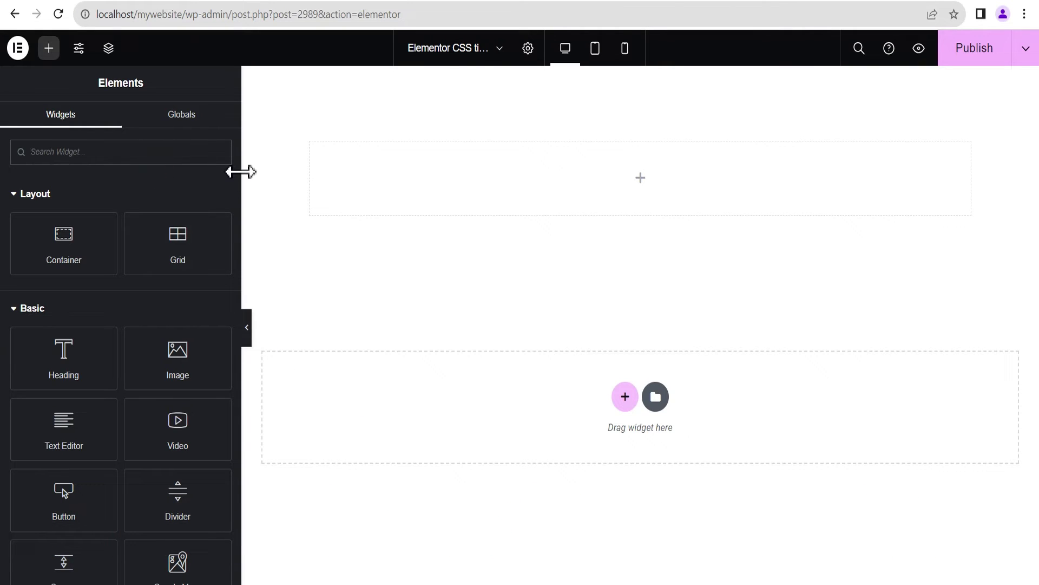
pyautogui.write('icon')
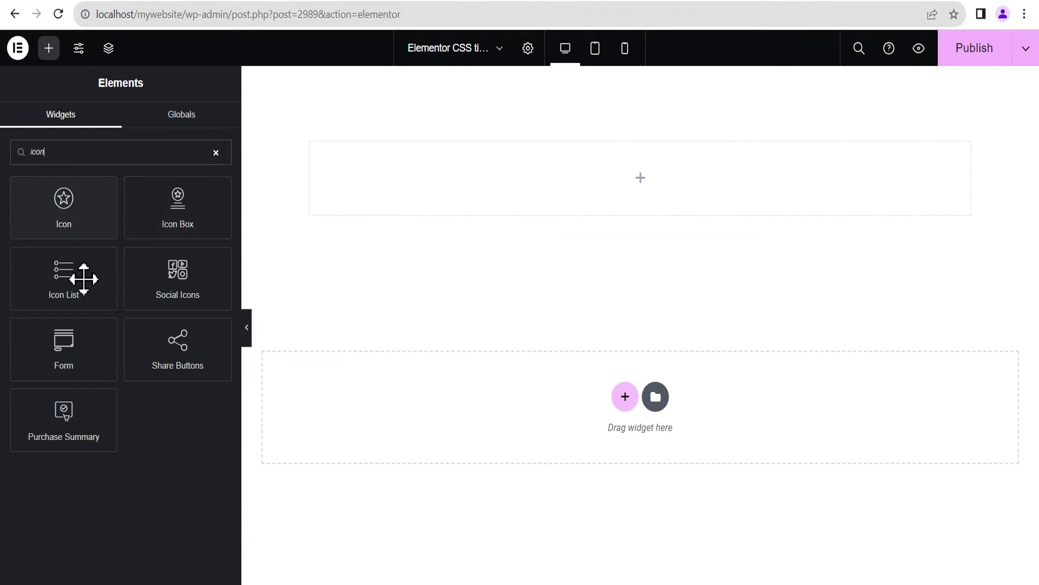
pyautogui.moveTo(60, 288); pyautogui.dragTo(541, 179)
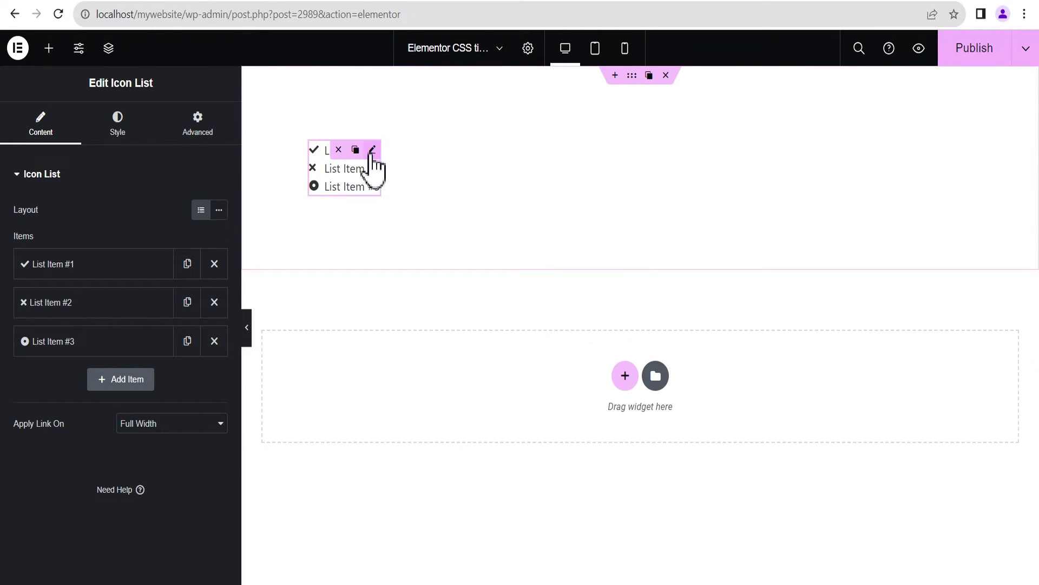
# Set both the text size and the icon size of the icon list to 35 px.
pyautogui.click(115, 136)
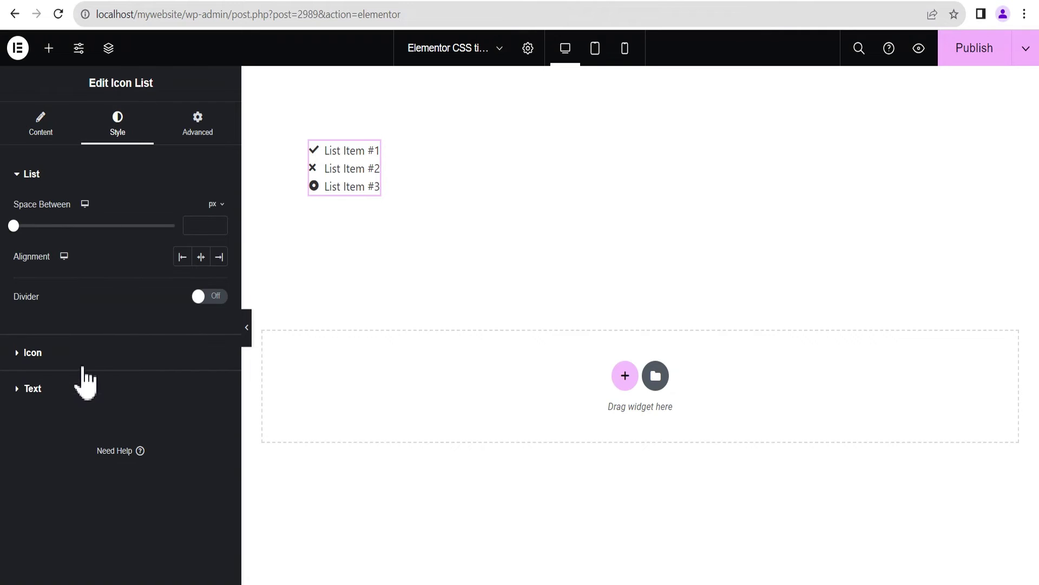
pyautogui.click(101, 381)
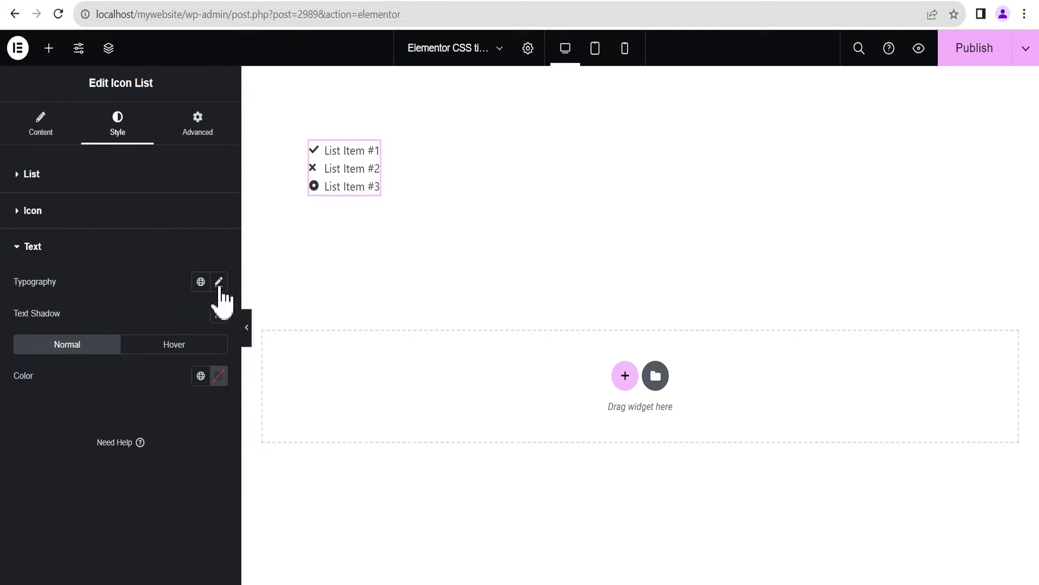
pyautogui.click(220, 287)
pyautogui.moveTo(25, 398)
pyautogui.mouseDown()
pyautogui.moveTo(64, 399)
pyautogui.moveTo(49, 399)
pyautogui.mouseUp()
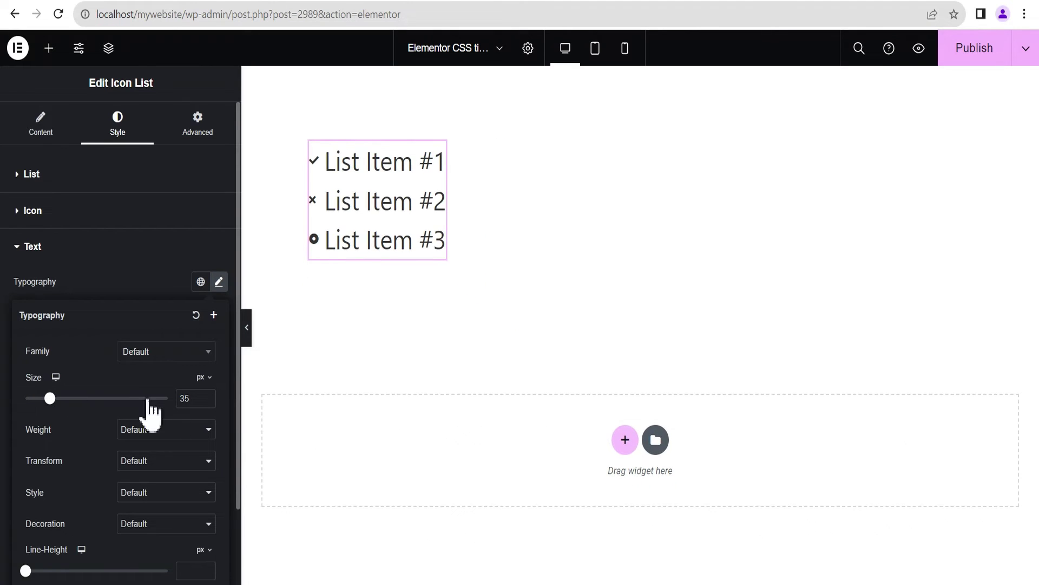
pyautogui.click(49, 220)
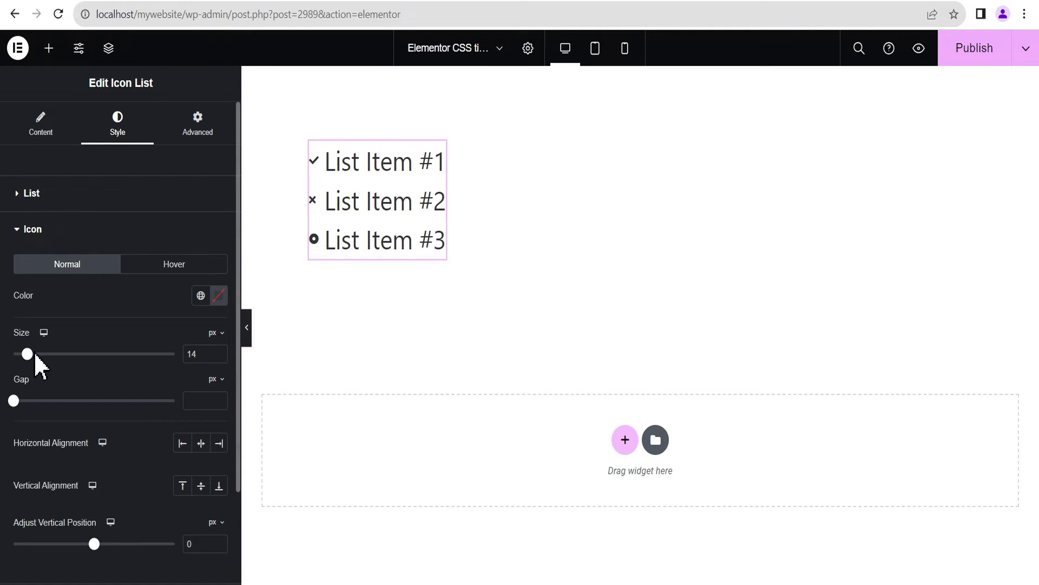
pyautogui.write('35')
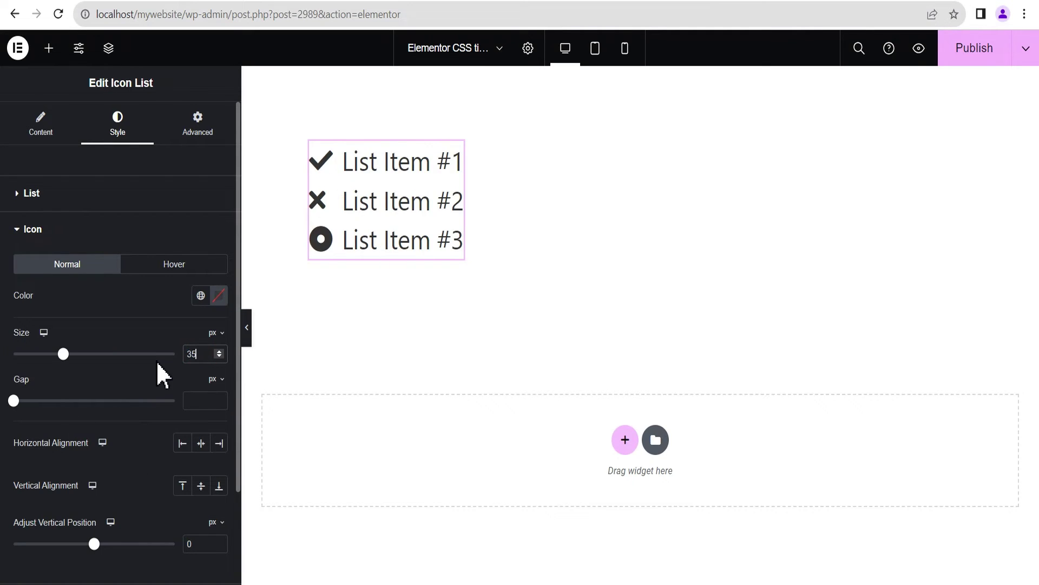
pyautogui.click(27, 229)
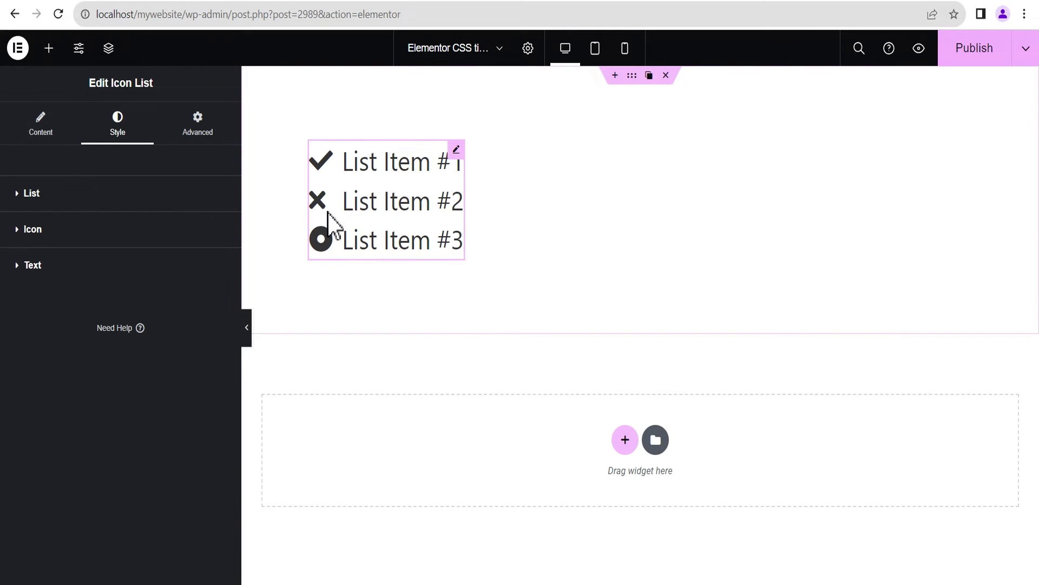
# Add a custom CSS rule for "selector .elementor-icon-list-icon" with order: 1 to move the icons after the text.
pyautogui.click(205, 133)
pyautogui.click(103, 175)
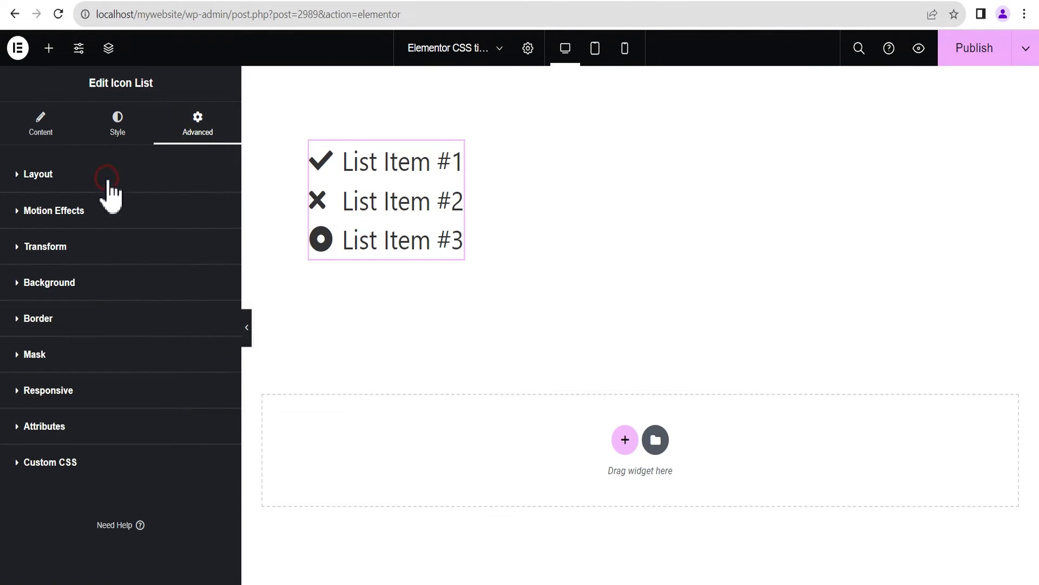
pyautogui.click(131, 459)
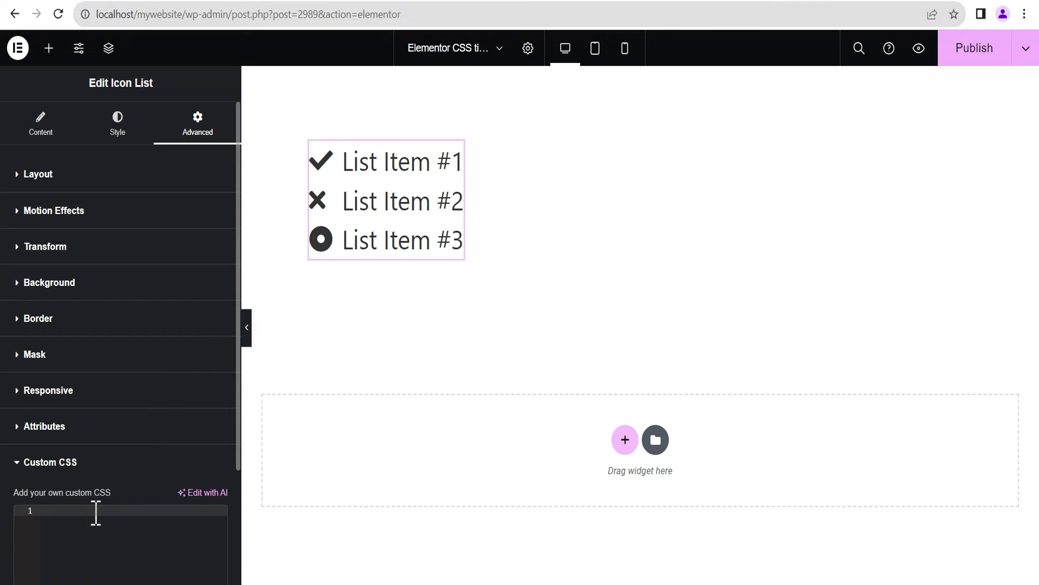
pyautogui.write('select')
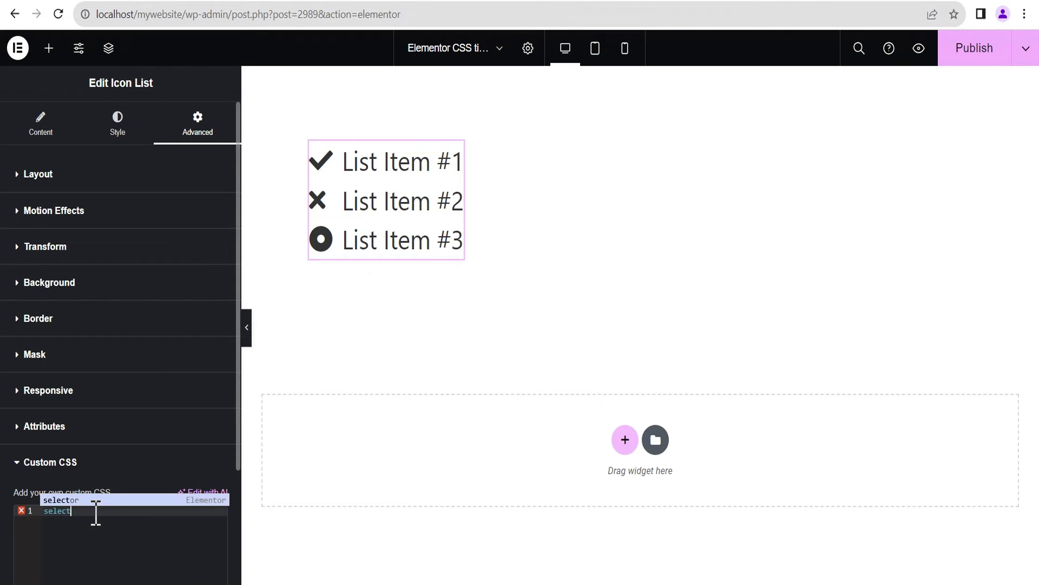
pyautogui.write('or')
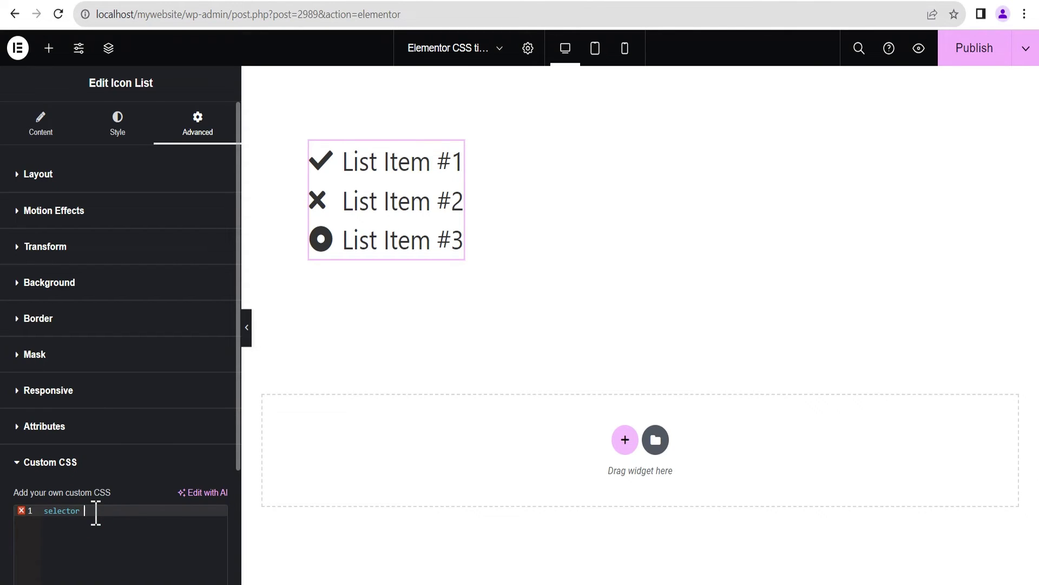
pyautogui.write(' .elementor-icon-list-icon{')
pyautogui.press('Return')
pyautogui.write('order: ')
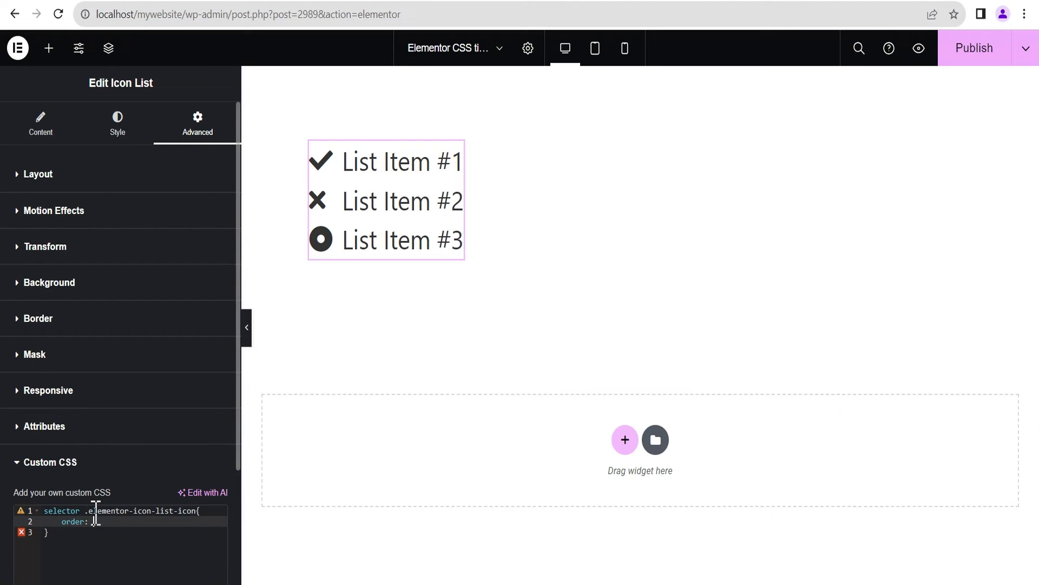
pyautogui.write('1;')
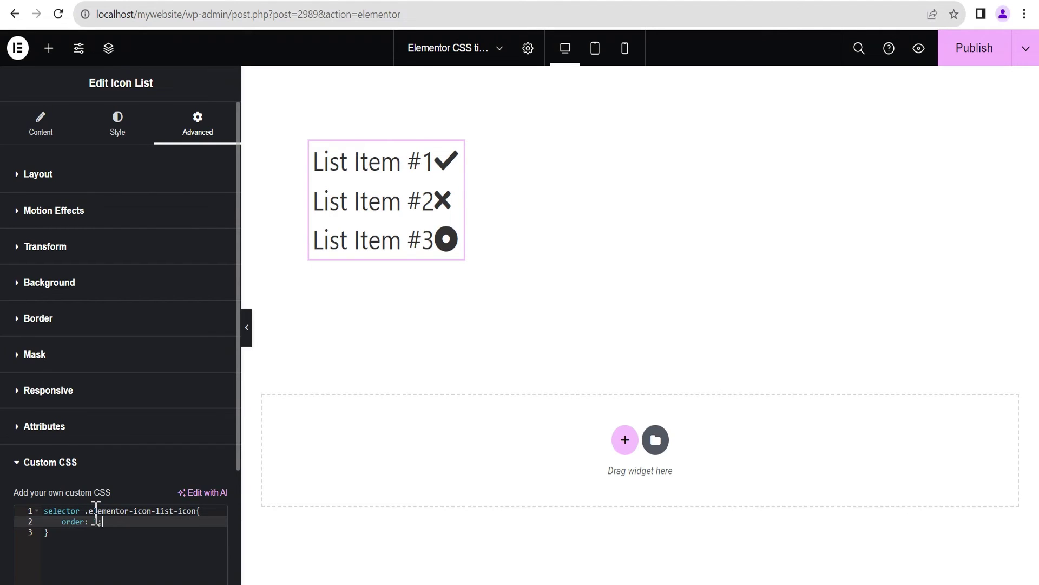
# Add margin-left: 15px to the icon rule and preview the list without the editing panel.
pyautogui.press('Return')
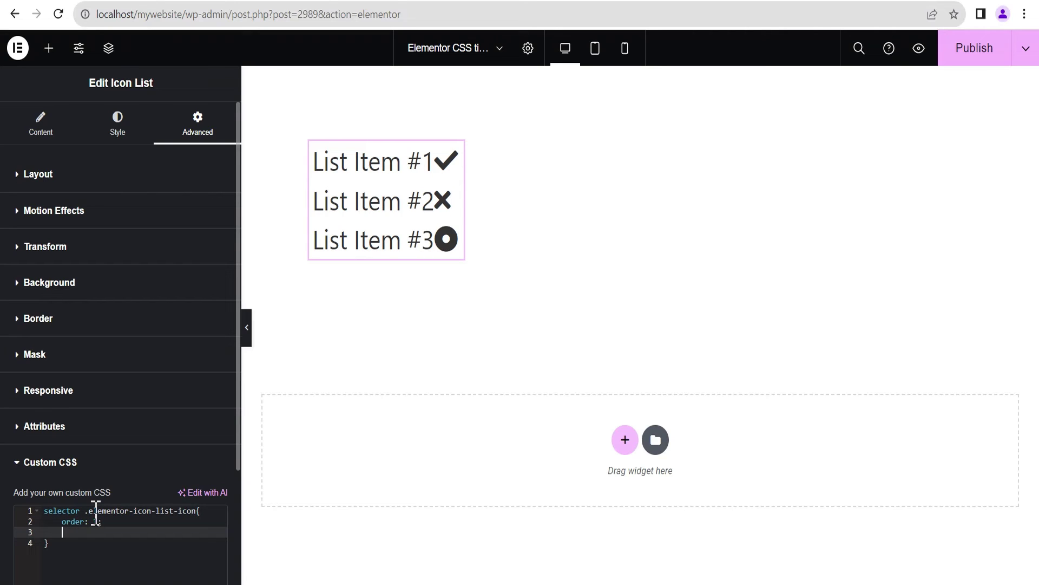
pyautogui.write('morgein')
pyautogui.write('argin')
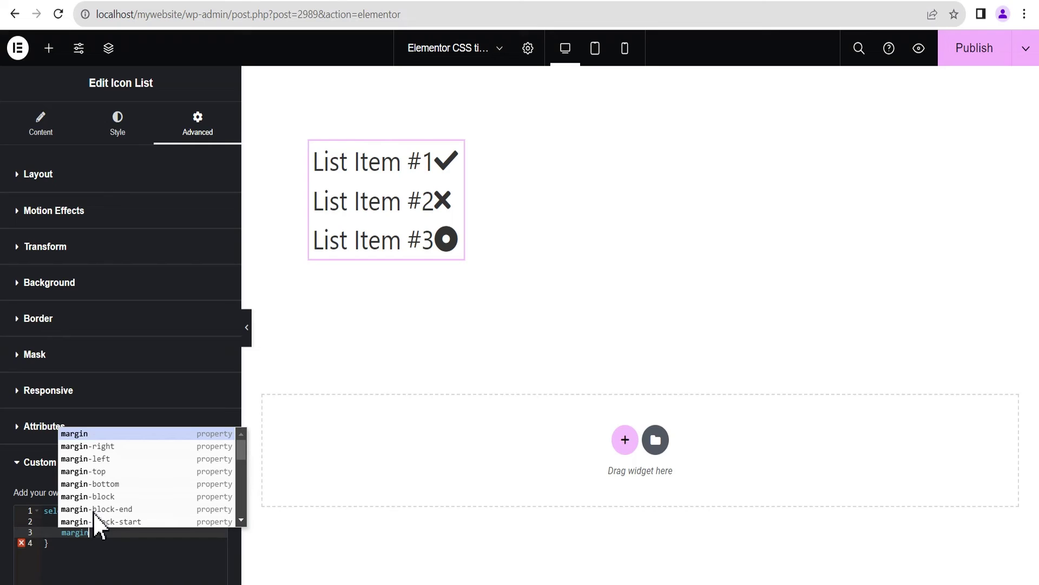
pyautogui.write('-left')
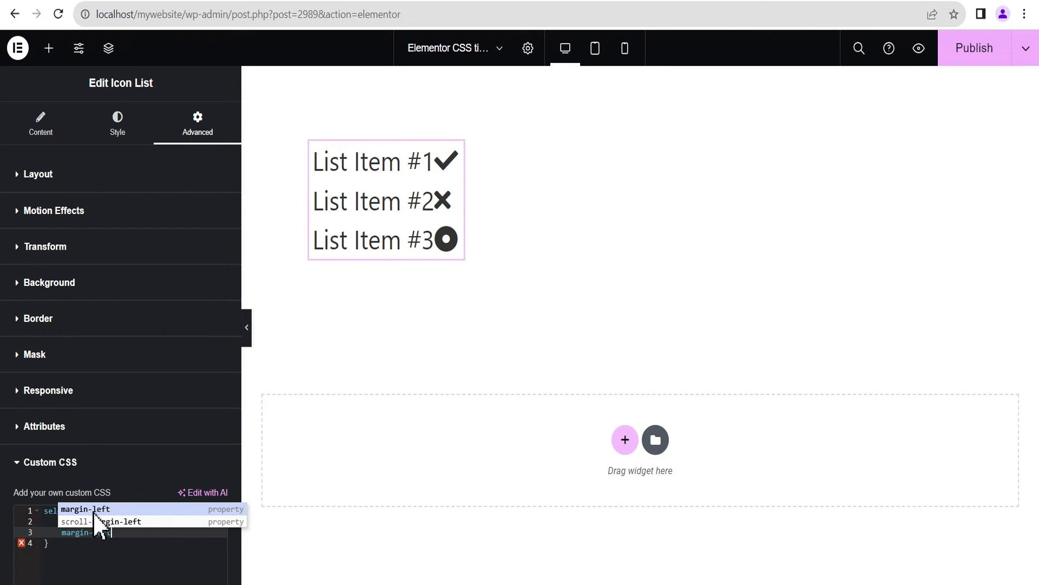
pyautogui.write(': 15')
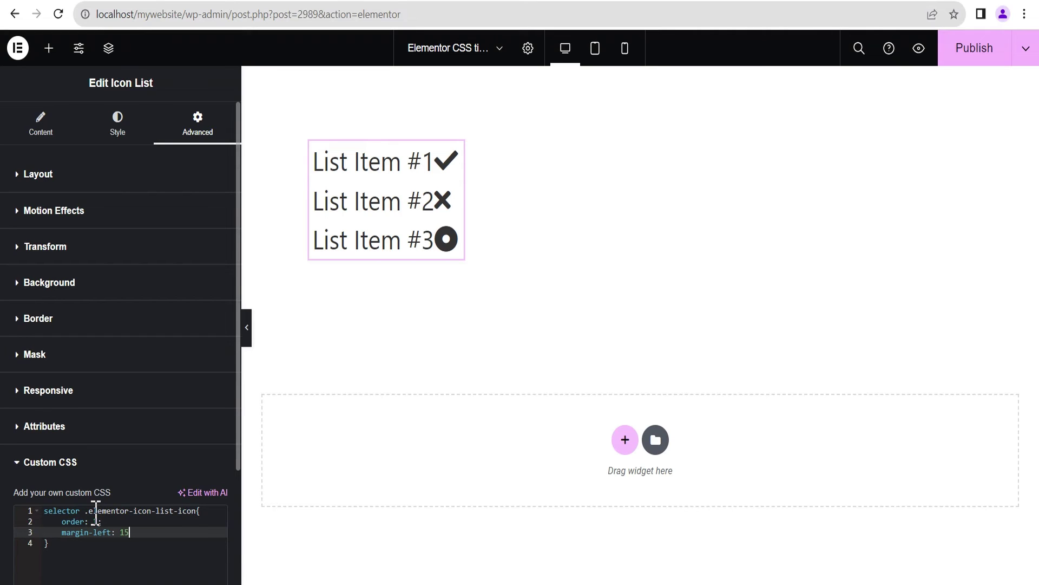
pyautogui.write('px')
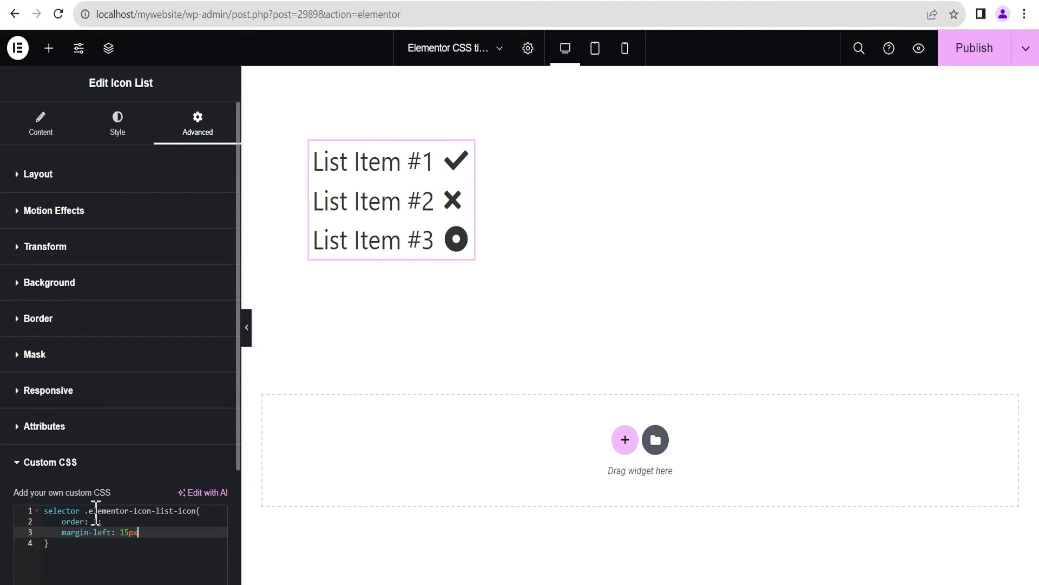
pyautogui.click(248, 330)
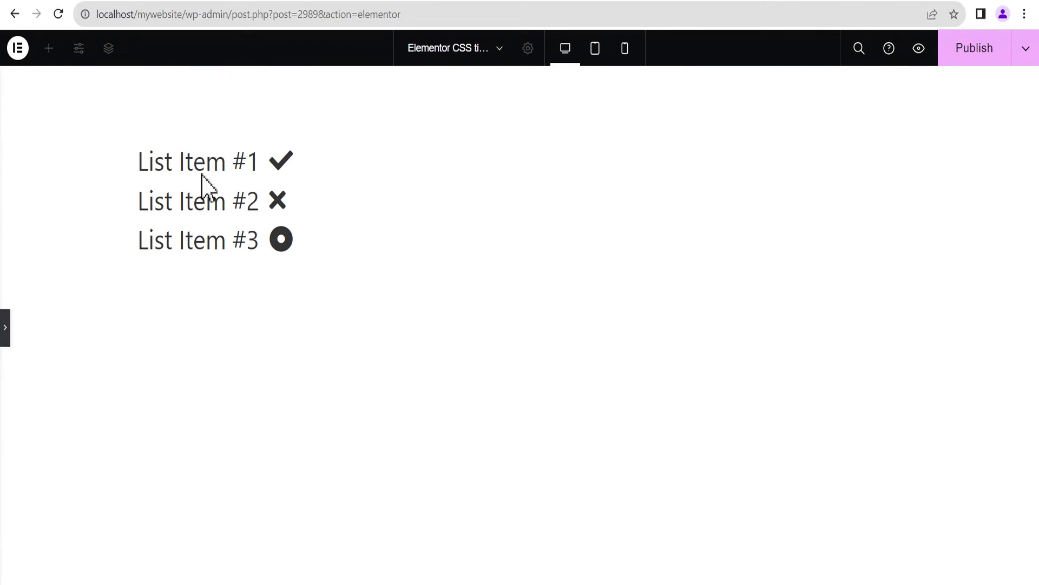
# Try the Inline layout on the icon list and switch it back to the default vertical layout.
pyautogui.click(5, 329)
pyautogui.click(44, 130)
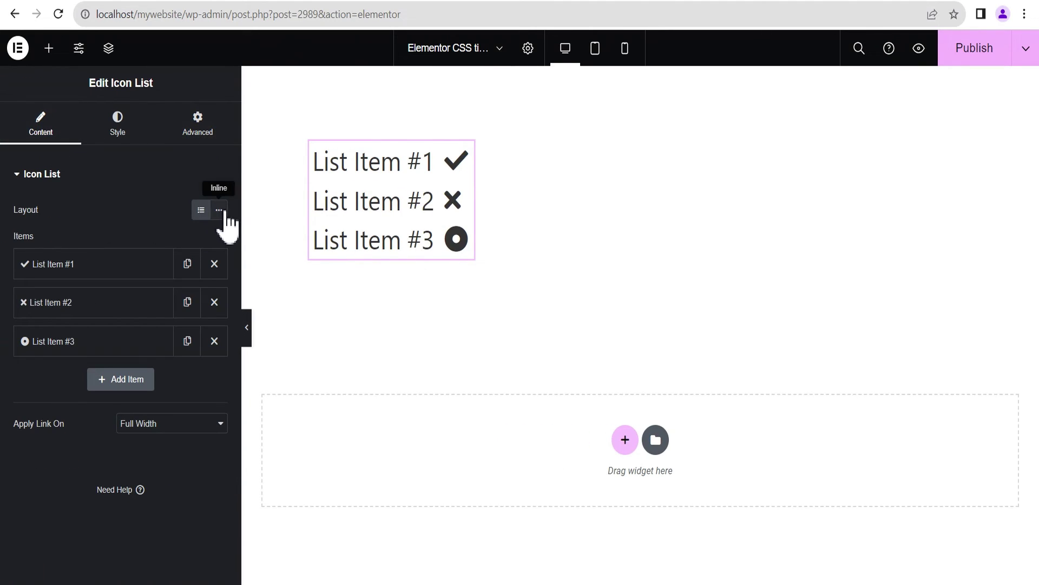
pyautogui.click(219, 212)
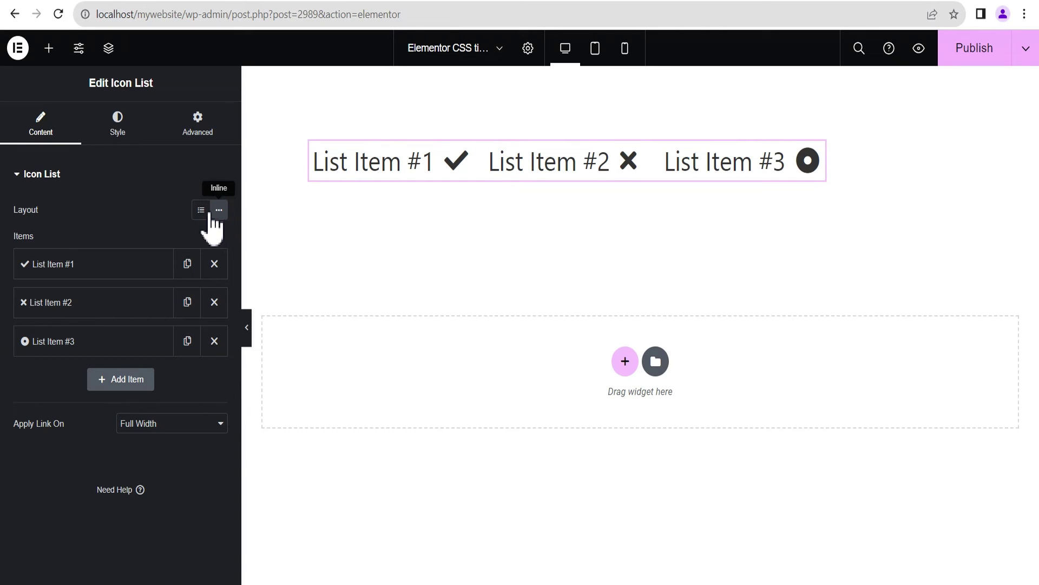
pyautogui.click(200, 210)
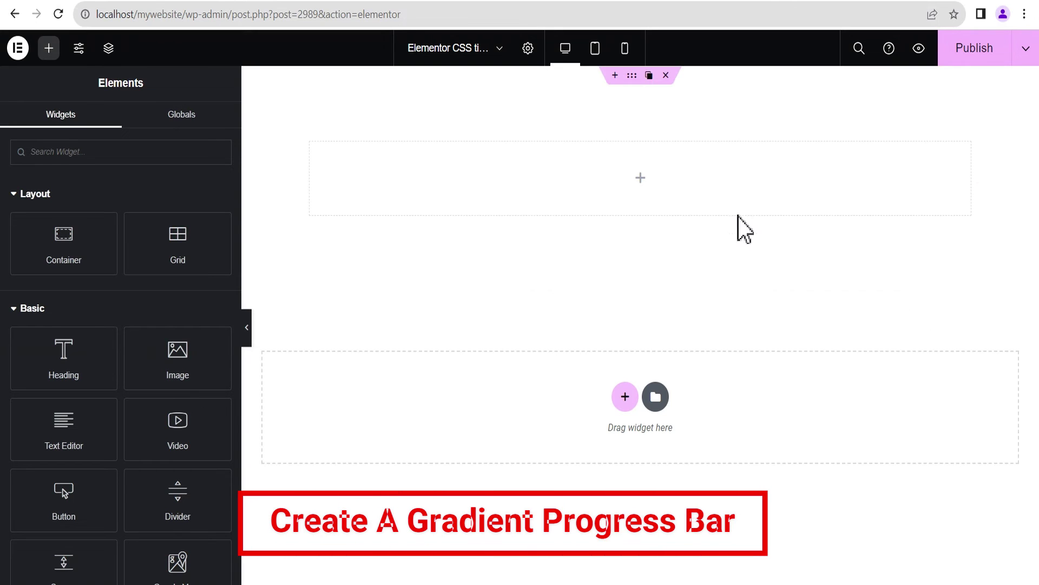
# Find the Progress Bar widget and add it to the empty container.
pyautogui.write('grog')
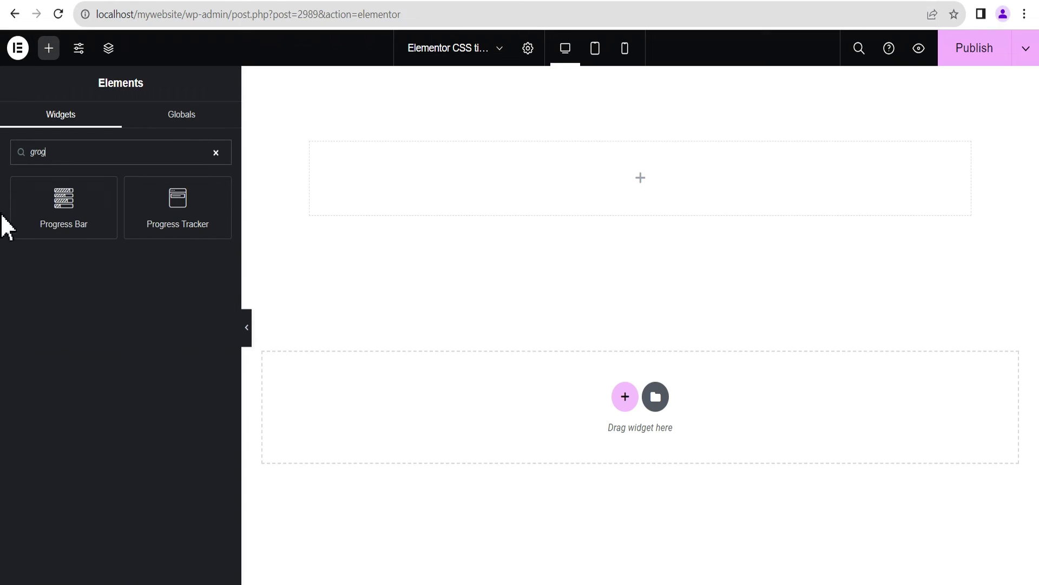
pyautogui.moveTo(58, 201); pyautogui.dragTo(608, 202)
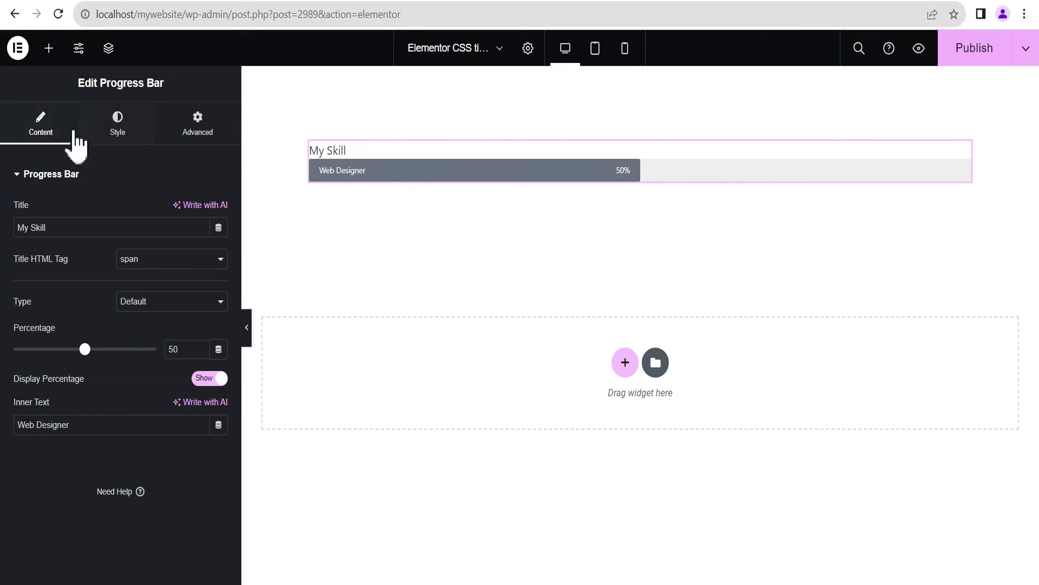
# Set the progress bar's colour to red and its background colour to light grey (#EFEAEA).
pyautogui.click(120, 131)
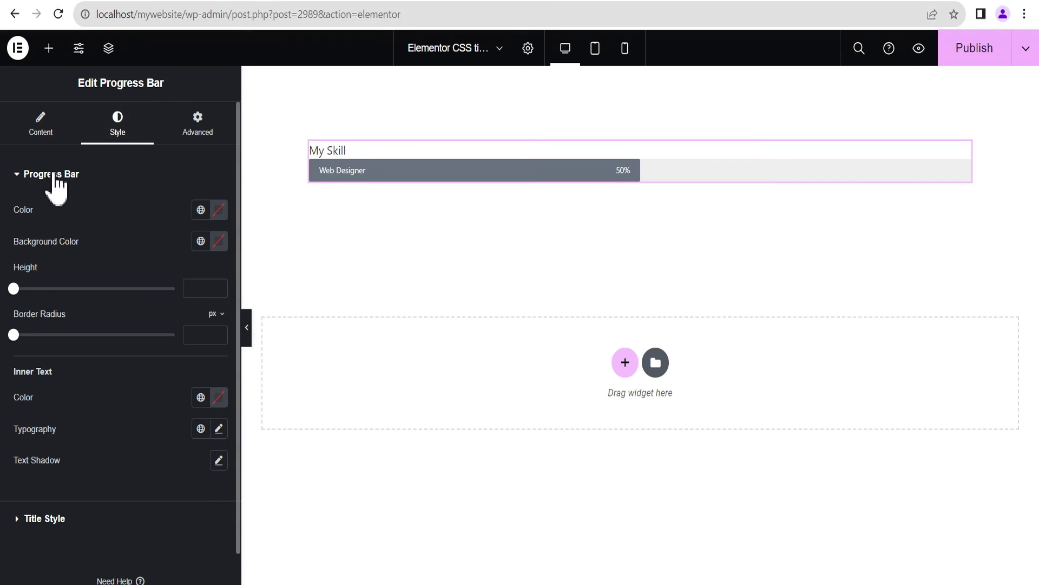
pyautogui.click(218, 211)
pyautogui.moveTo(221, 373); pyautogui.dragTo(301, 281)
pyautogui.click(130, 211)
pyautogui.click(219, 241)
pyautogui.moveTo(227, 400); pyautogui.dragTo(145, 310)
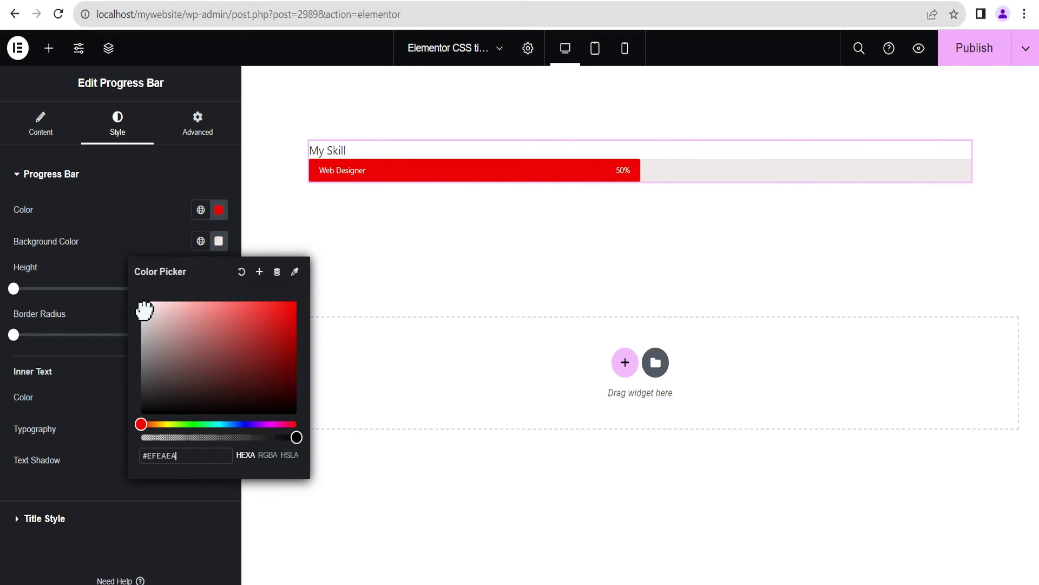
pyautogui.click(107, 229)
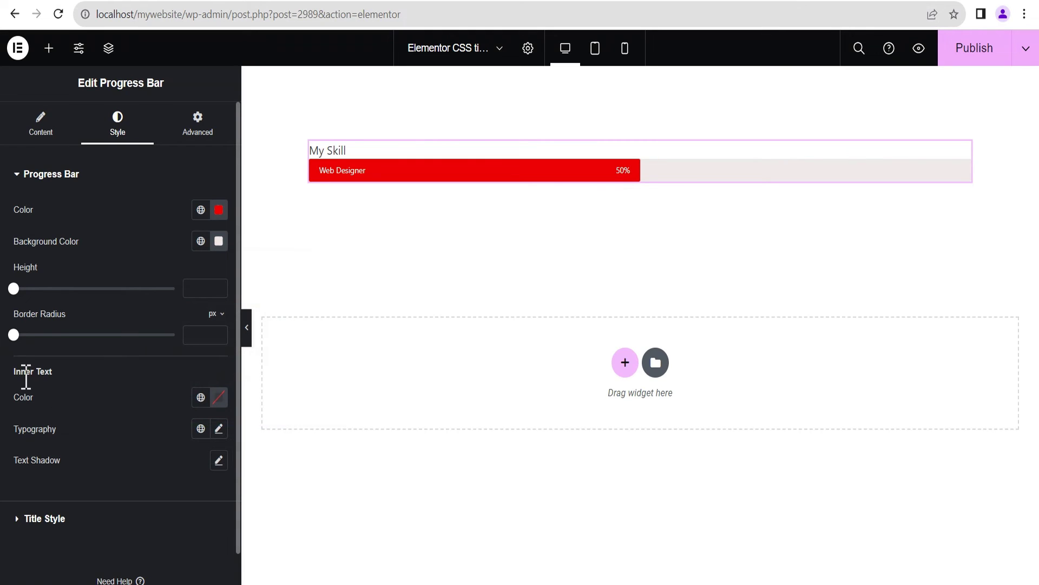
# Set the progress bar's inner text colour to white.
pyautogui.click(219, 397)
pyautogui.click(222, 317)
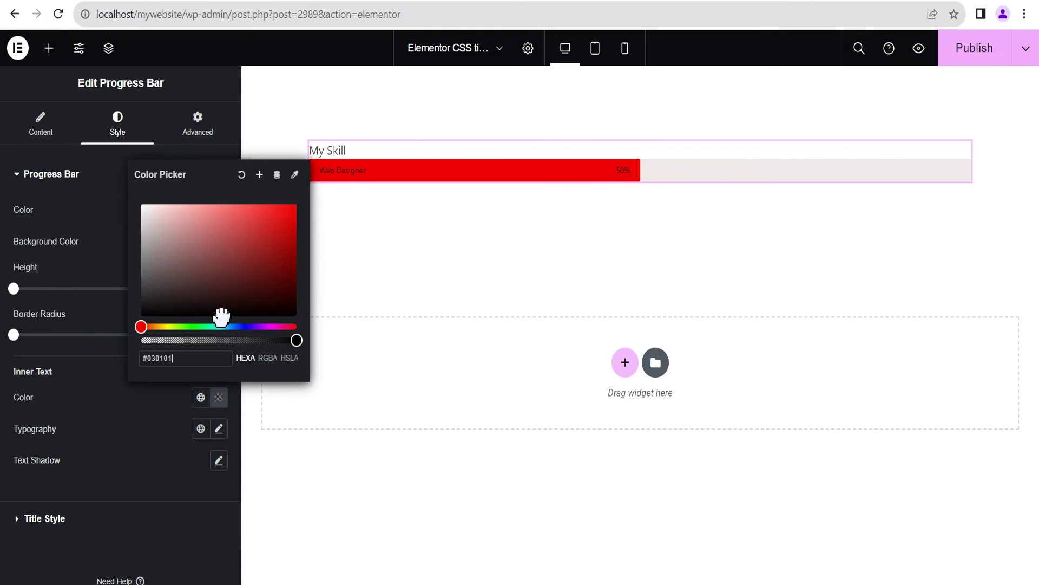
pyautogui.click(261, 249)
pyautogui.click(214, 318)
pyautogui.click(192, 296)
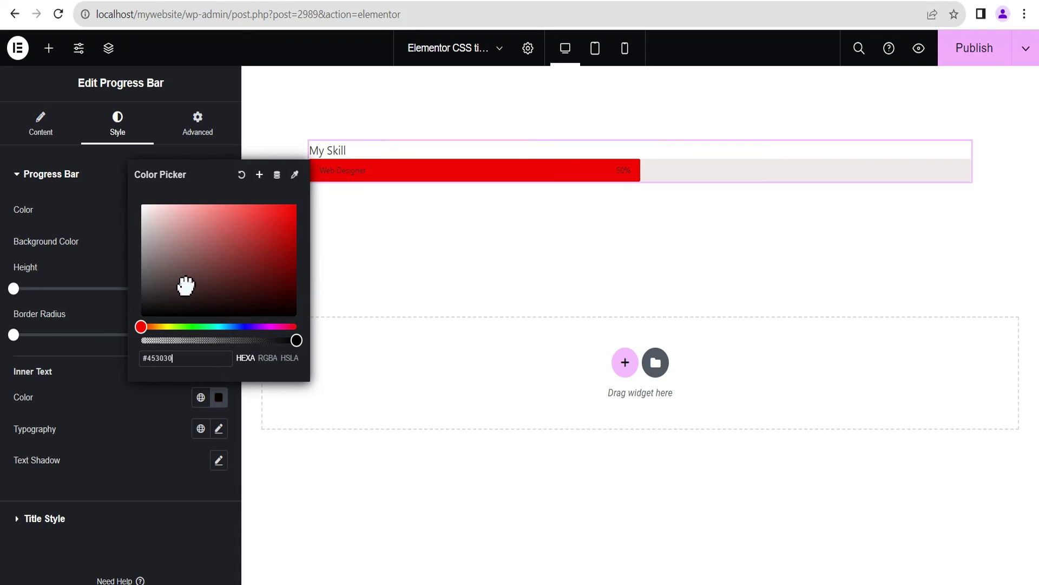
pyautogui.moveTo(190, 292); pyautogui.dragTo(138, 201)
pyautogui.click(124, 437)
pyautogui.scroll(-1, 109, 487)
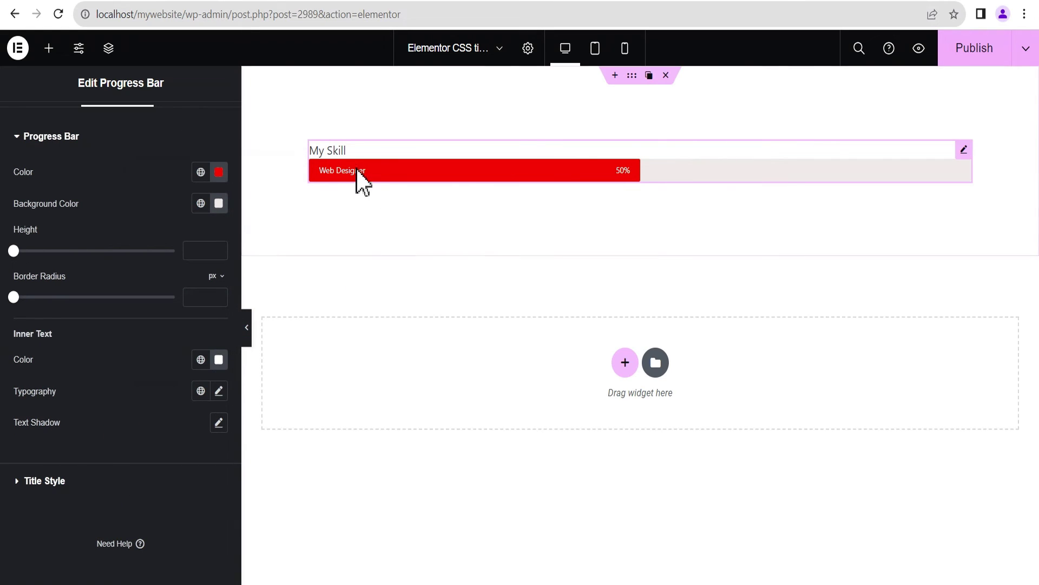
pyautogui.scroll(1, 60, 213)
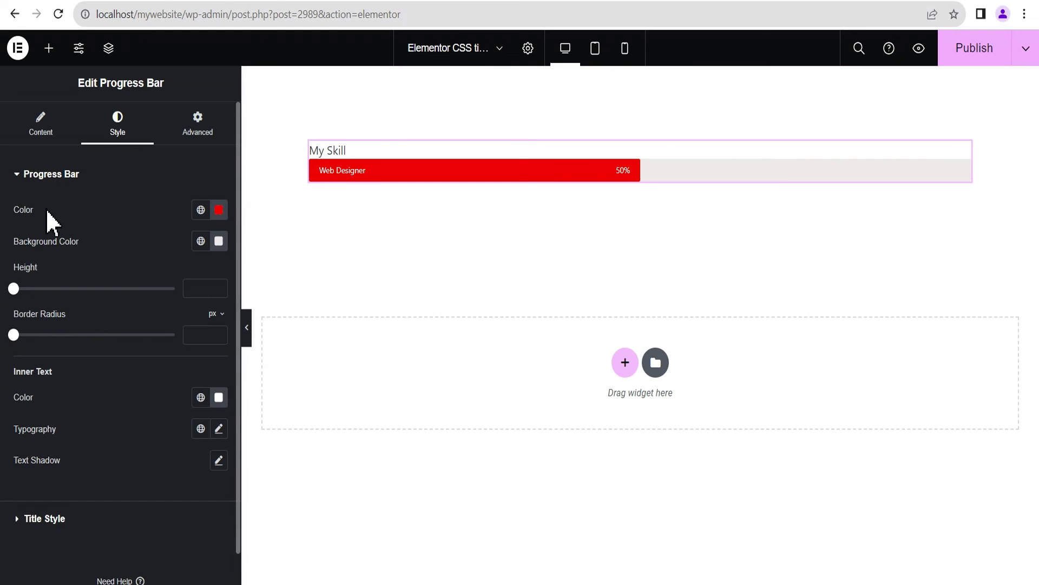
# Clear the progress bar's title so only the Web Designer inner text remains.
pyautogui.click(51, 133)
pyautogui.moveTo(65, 225); pyautogui.dragTo(9, 238)
pyautogui.press('BackSpace')
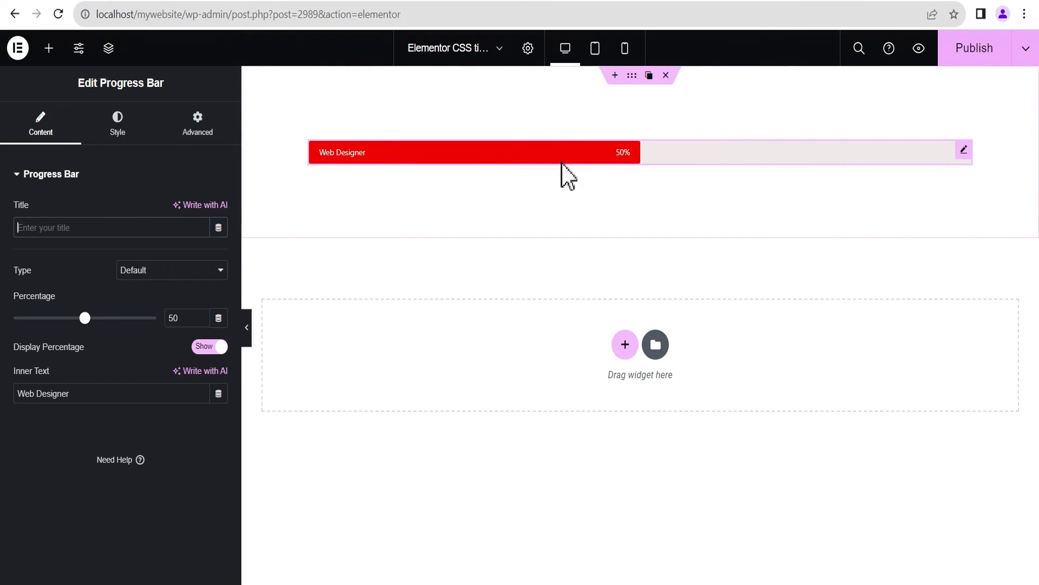
# Copy the radial-gradient rule for .elementor-progress-bar from code.css in the text editor into the progress bar's custom CSS.
pyautogui.click(198, 138)
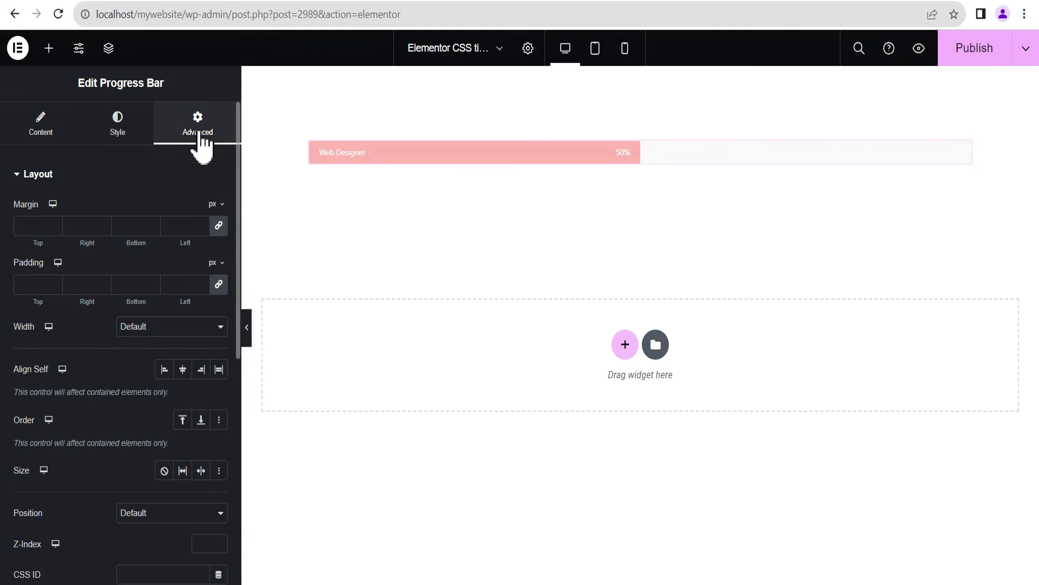
pyautogui.click(135, 175)
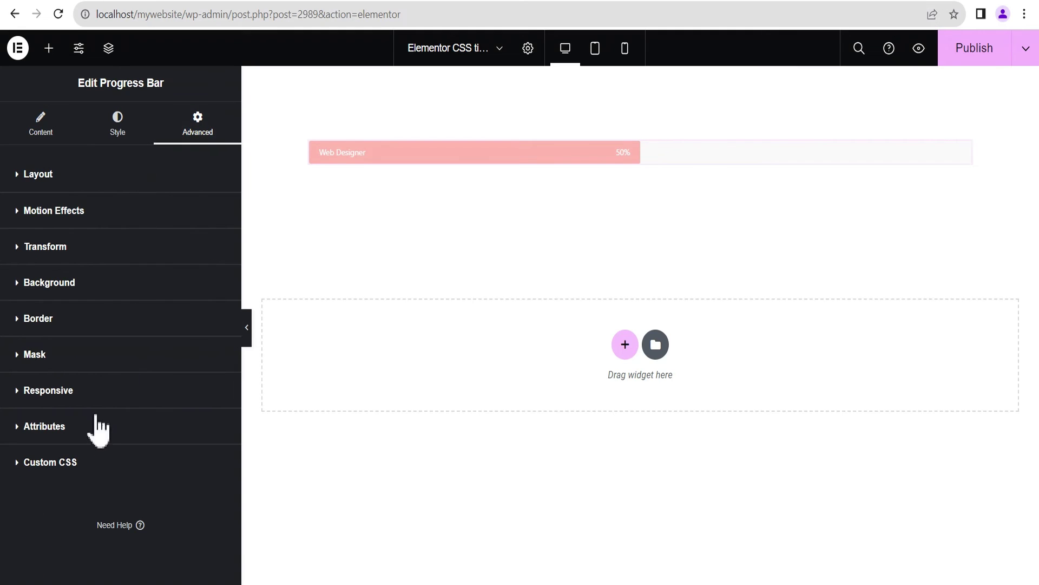
pyautogui.click(75, 462)
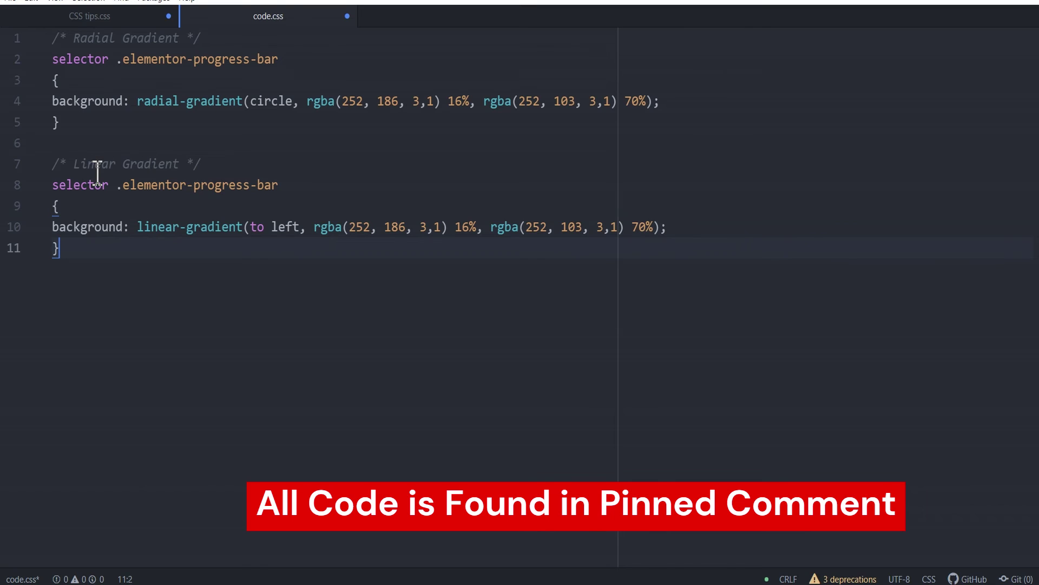
pyautogui.moveTo(63, 139); pyautogui.dragTo(42, 63)
pyautogui.hotkey('ctrl', 'c')
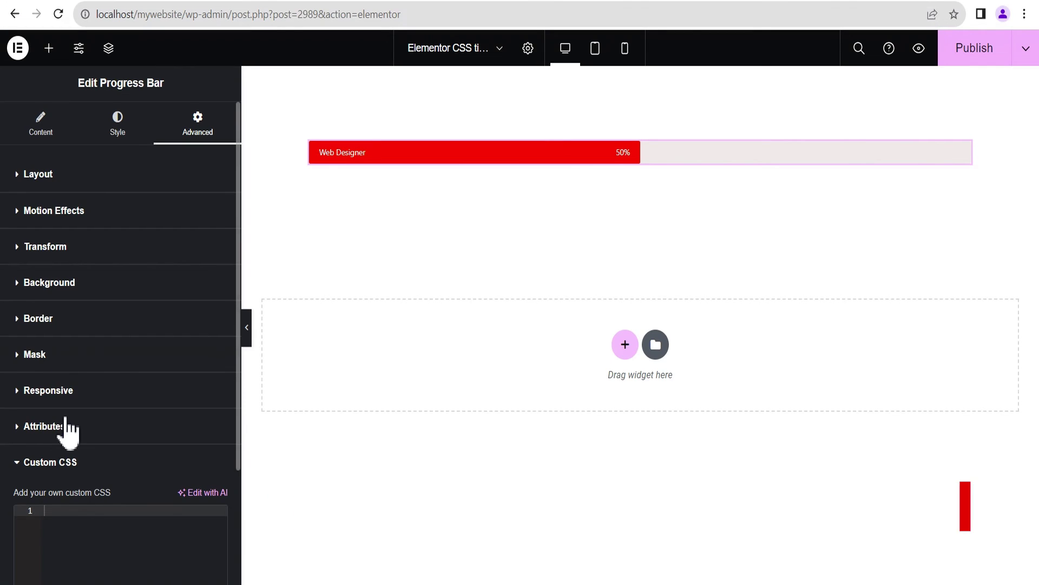
pyautogui.click(71, 515)
pyautogui.hotkey('ctrl', 'v')
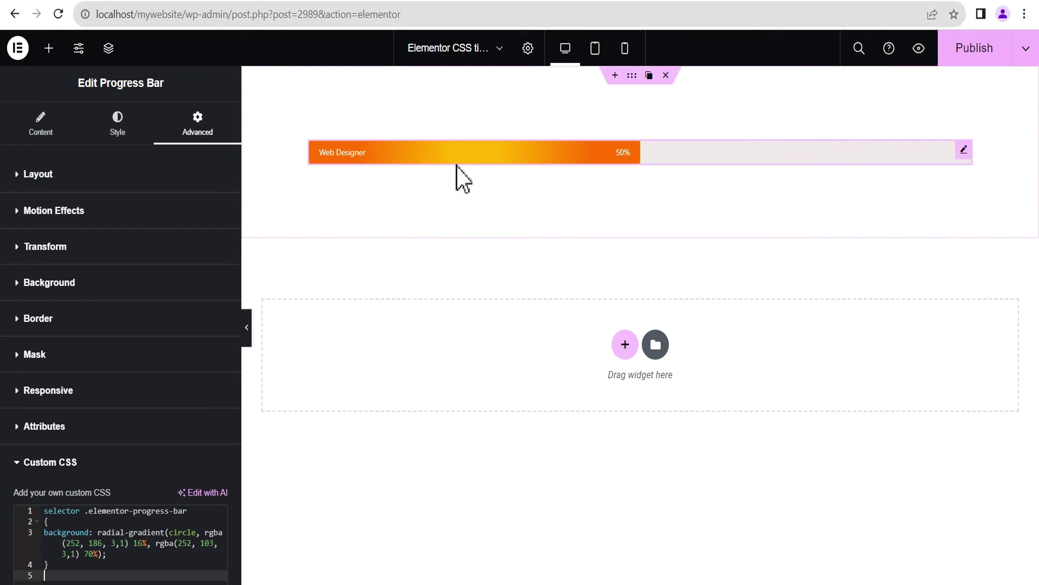
pyautogui.scroll(-2, 98, 535)
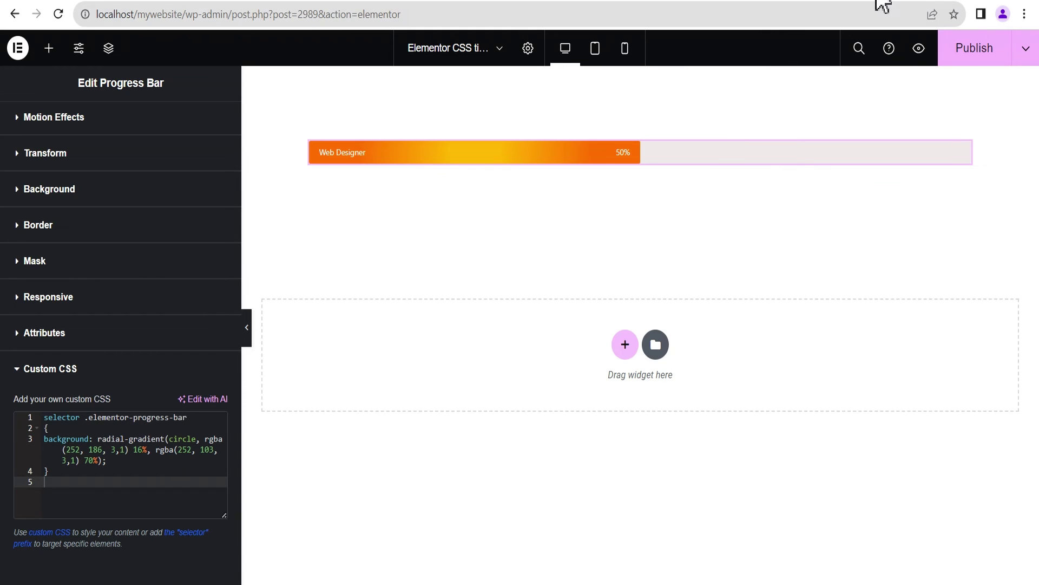
# Search Google for "color picker" in a new browser tab.
pyautogui.hotkey('ctrl', 't')
pyautogui.click(822, 13)
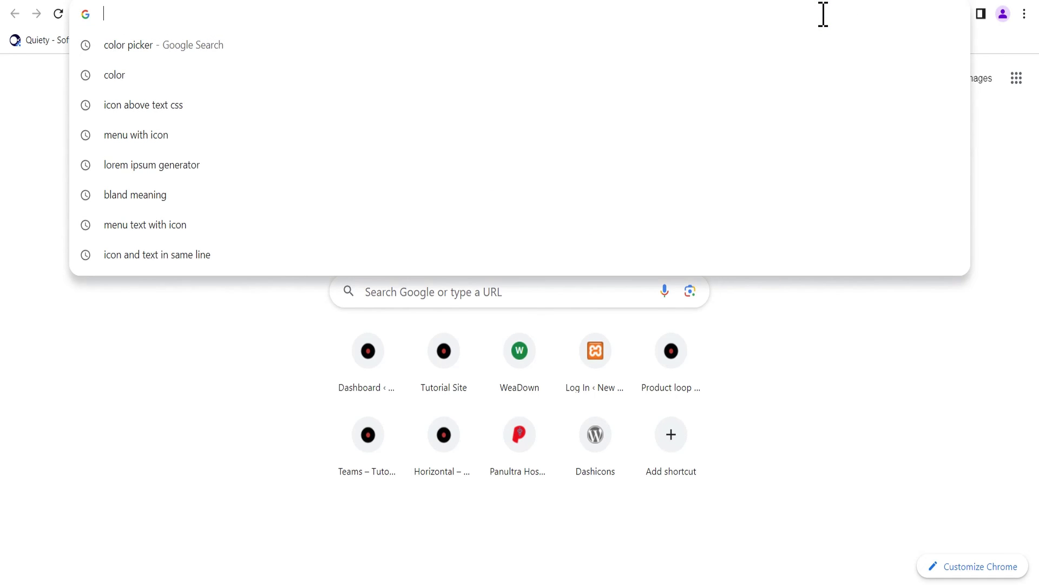
pyautogui.write('color pi')
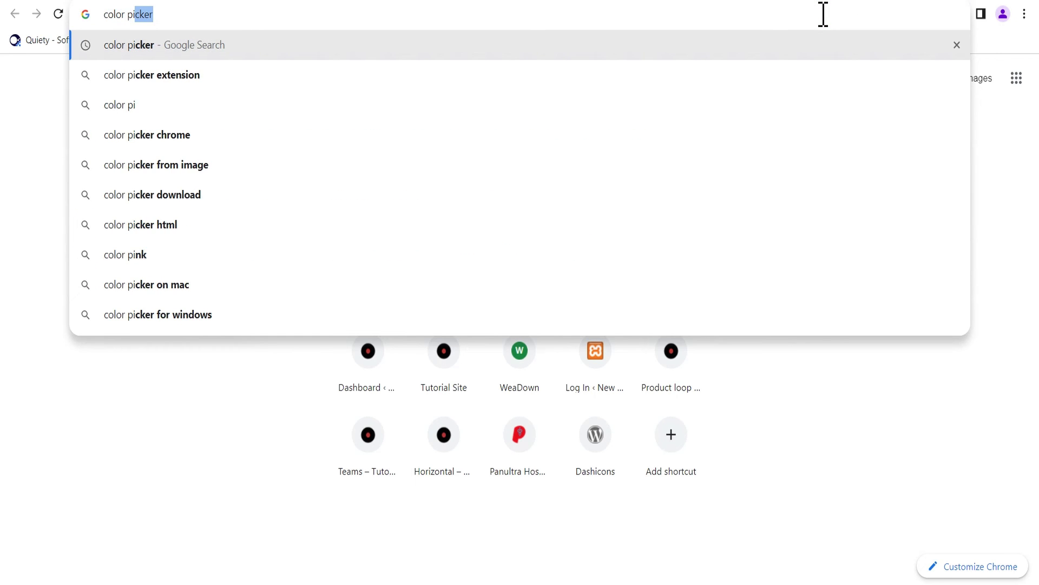
pyautogui.press('Return')
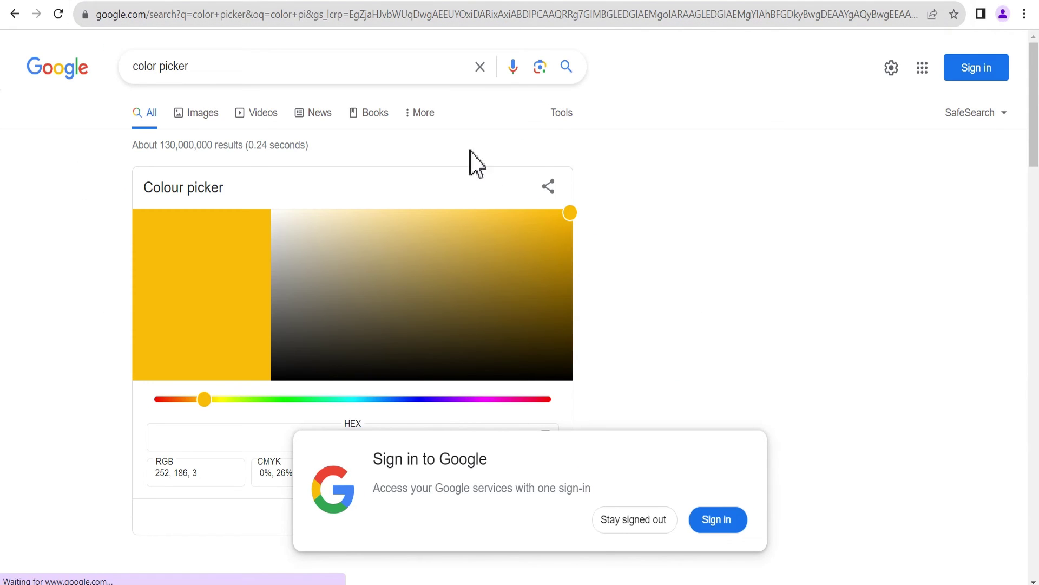
# Pick a slightly darkened green, RGB 72, 214, 11, in Google's colour picker.
pyautogui.scroll(-4, 628, 200)
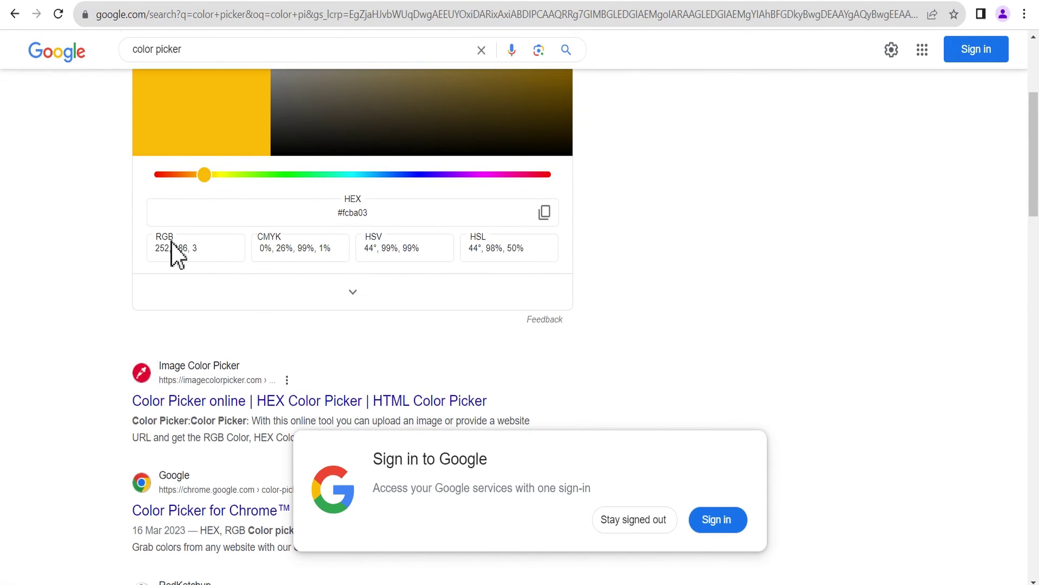
pyautogui.scroll(3, 634, 210)
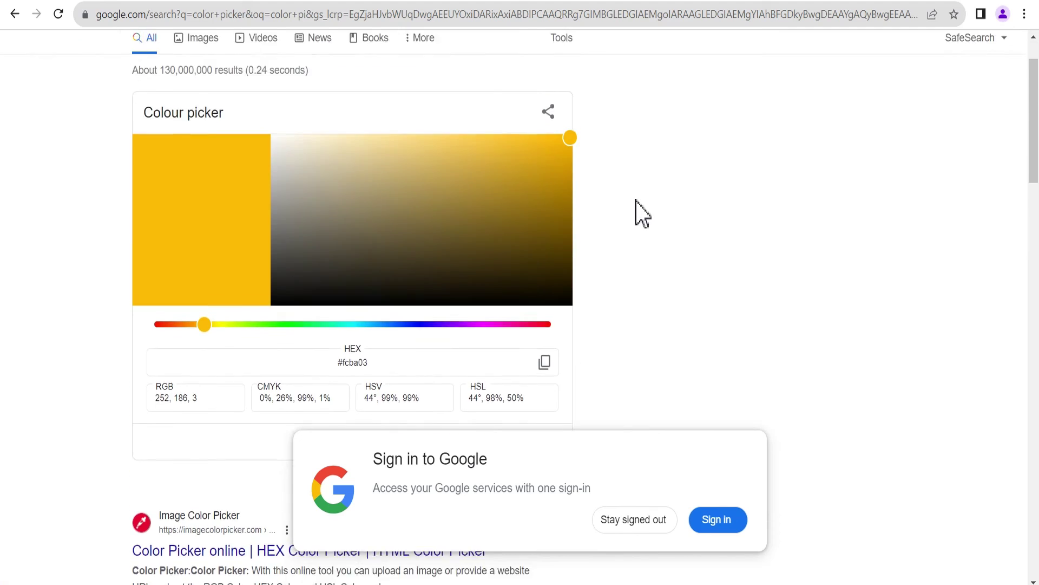
pyautogui.scroll(-1, 541, 222)
pyautogui.moveTo(208, 252); pyautogui.dragTo(268, 252)
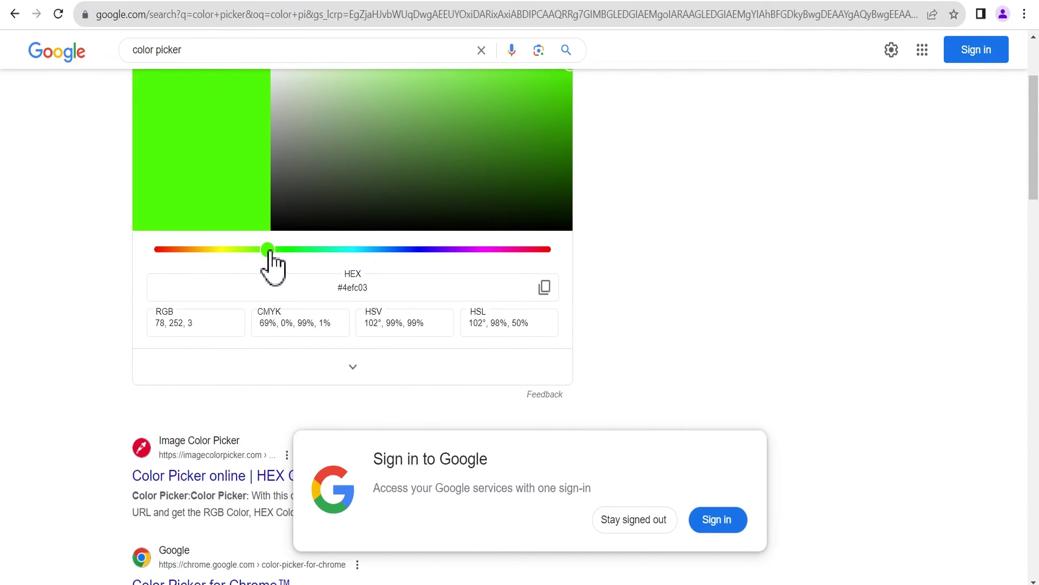
pyautogui.scroll(3, 606, 194)
pyautogui.moveTo(569, 214); pyautogui.dragTo(558, 238)
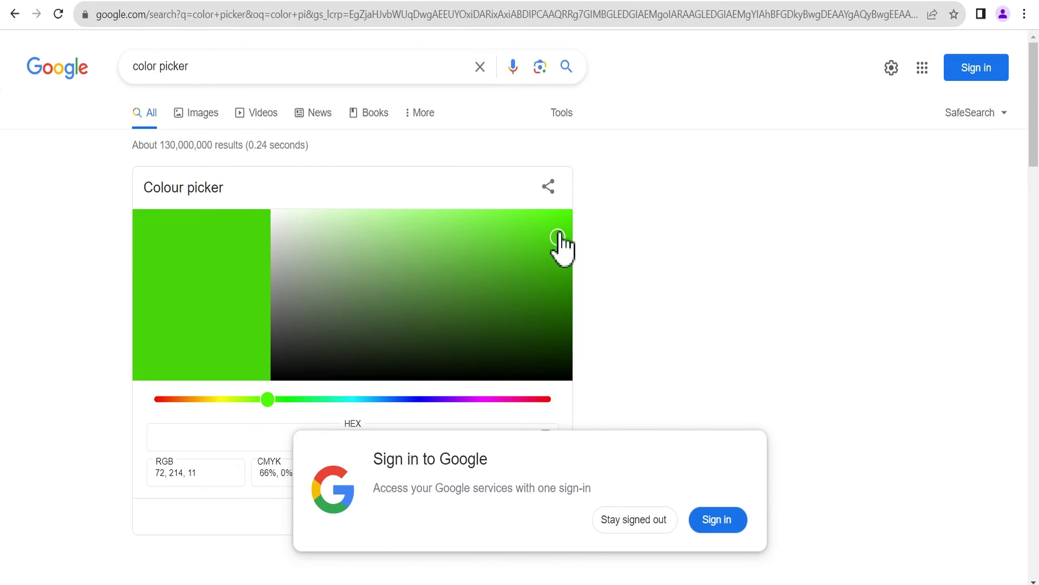
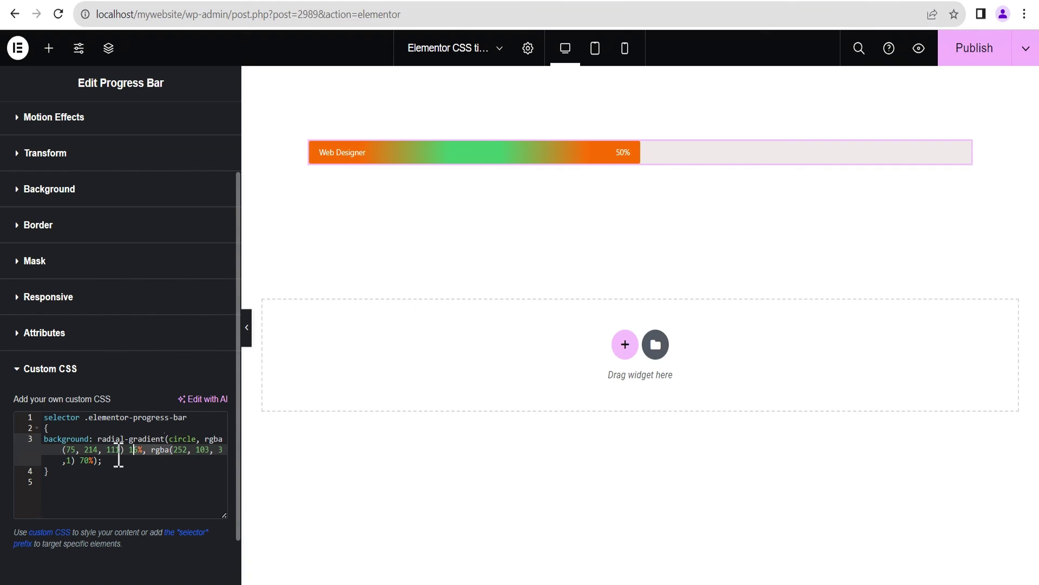
# Change the radial gradient's 70% colour to 11, 214, 207 in the custom CSS and duplicate the progress bar.
pyautogui.moveTo(62, 449); pyautogui.dragTo(66, 464)
pyautogui.write('11, 214, 207')
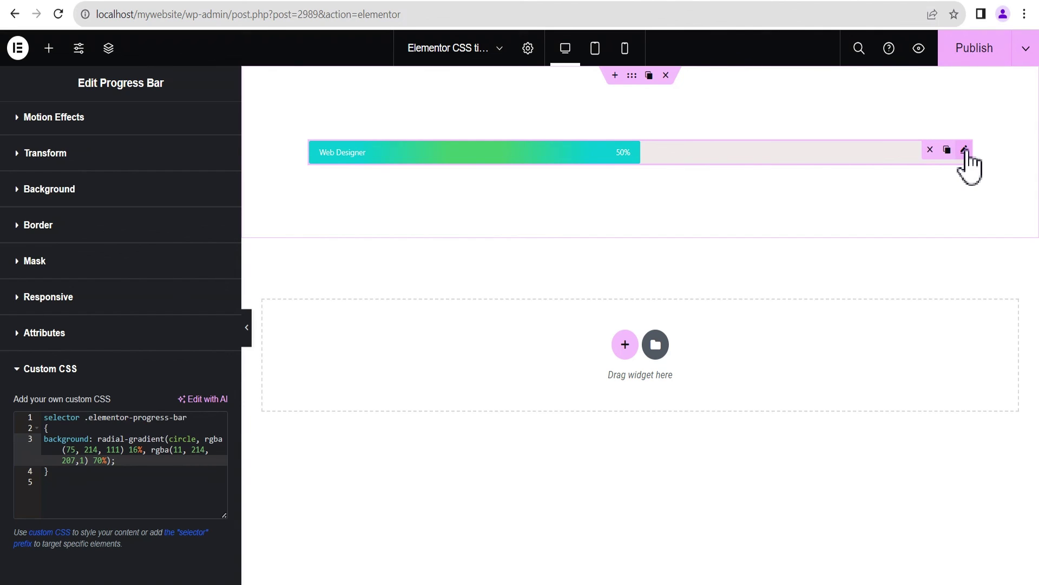
pyautogui.click(949, 150)
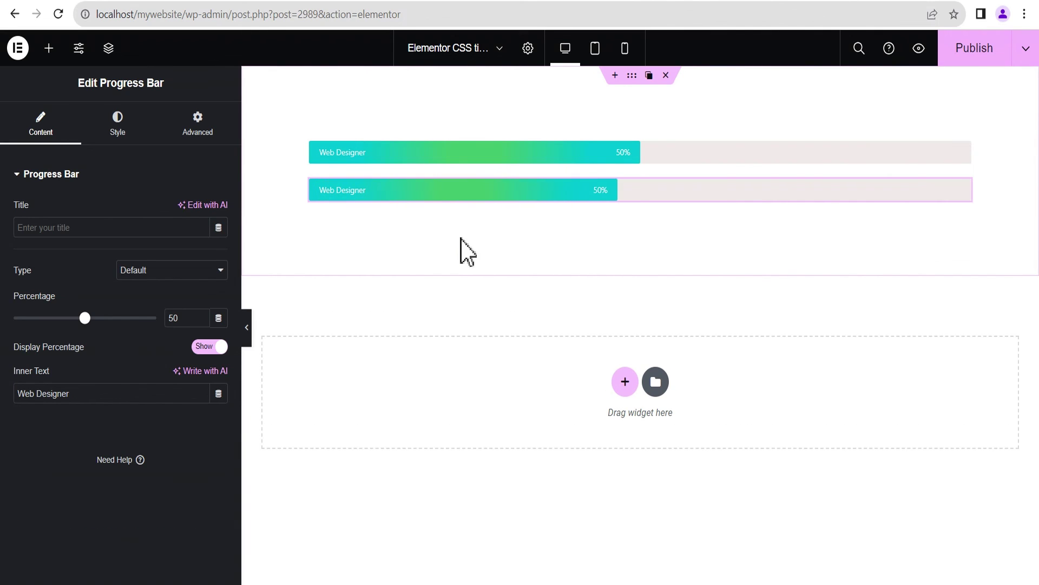
# Replace the duplicated progress bar's custom CSS with the "to left" linear-gradient rule from code.css in the text editor.
pyautogui.click(747, 576)
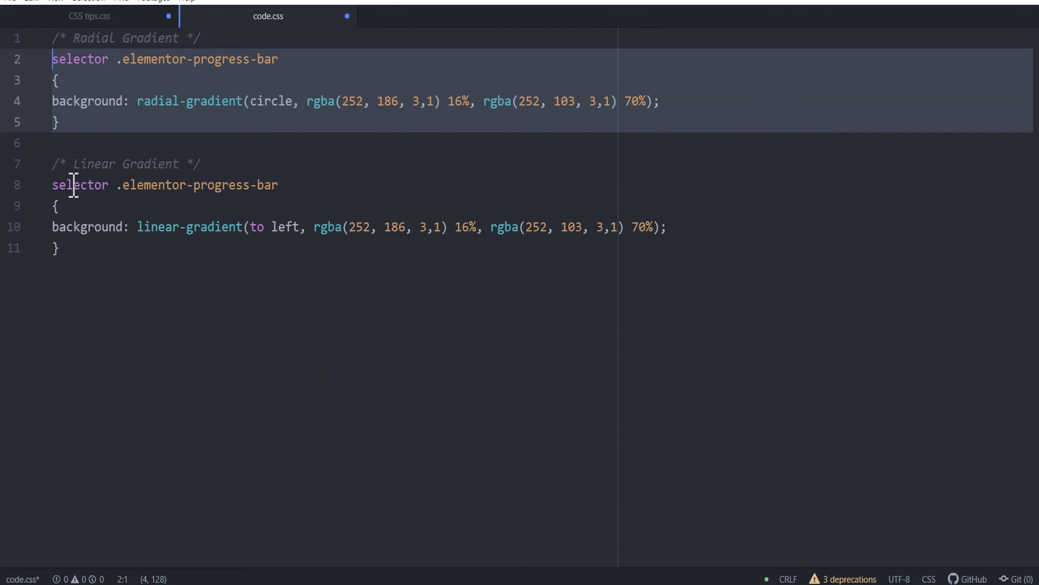
pyautogui.moveTo(54, 185); pyautogui.dragTo(70, 259)
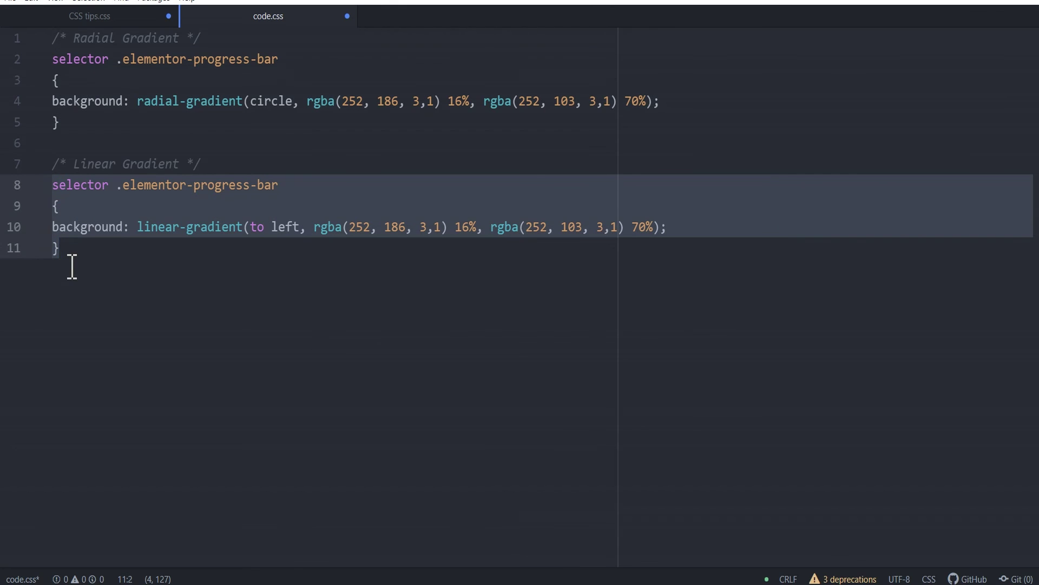
pyautogui.hotkey('alt', 'Tab')
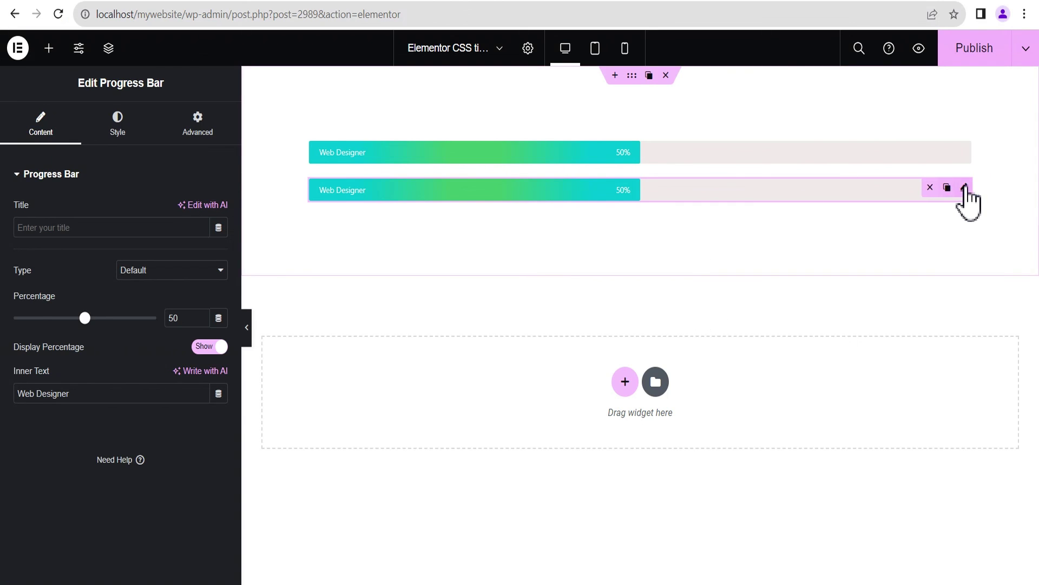
pyautogui.click(199, 135)
pyautogui.click(130, 187)
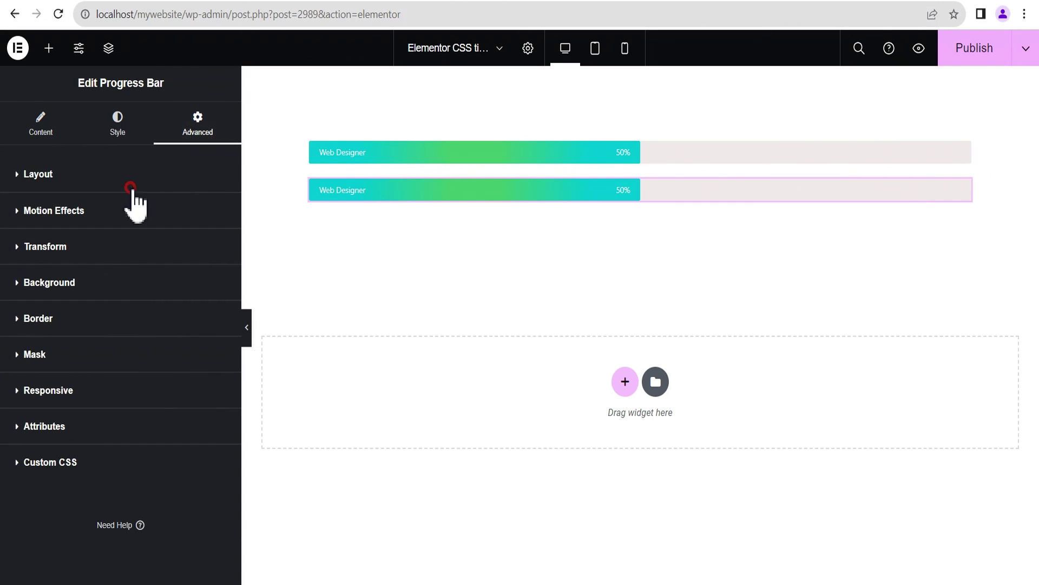
pyautogui.click(75, 463)
pyautogui.scroll(-3, 81, 477)
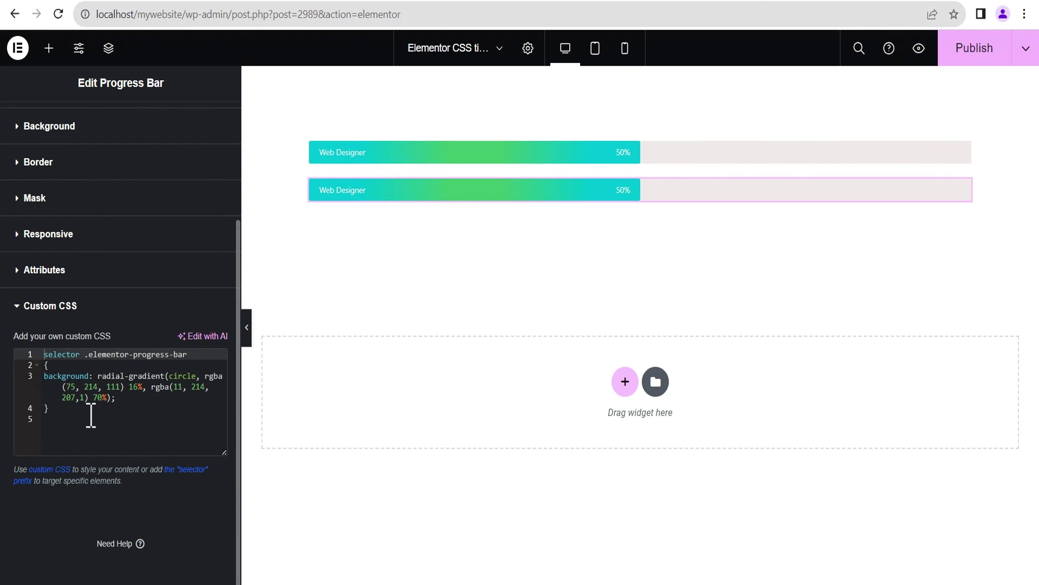
pyautogui.click(74, 440)
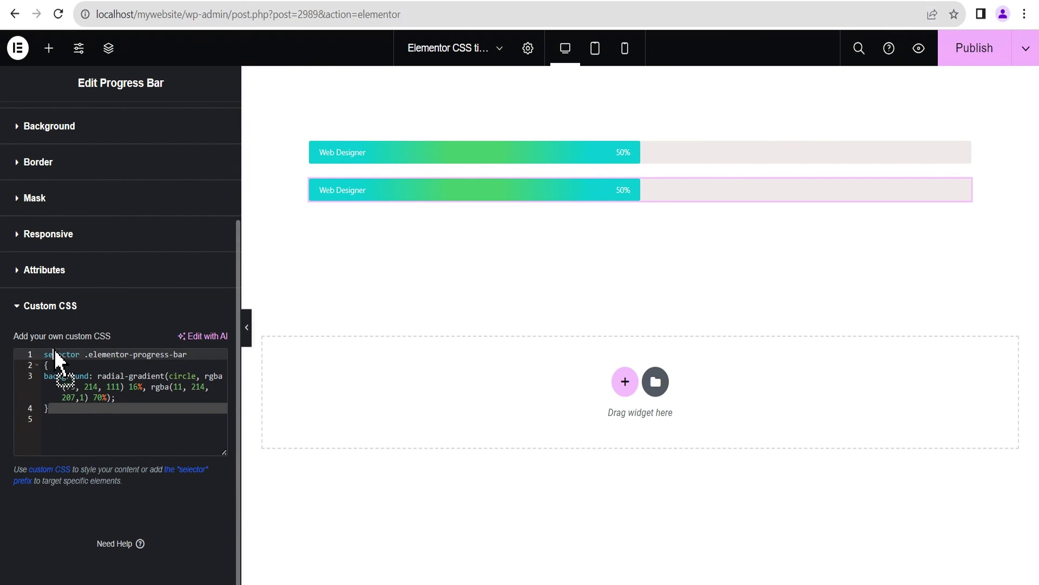
pyautogui.hotkey('ctrl', 'a')
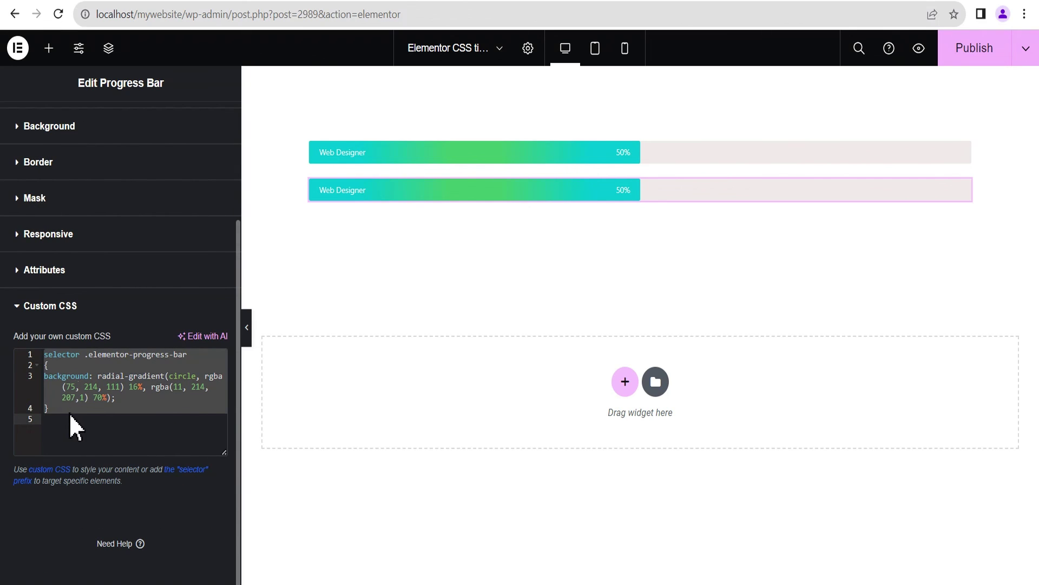
pyautogui.write('selector .elementor-progress-bar { background: linear-gradient(to left, rgba(252, 186, 3,1) 16%, rgba(252, 103, 3,1) 70%); }')
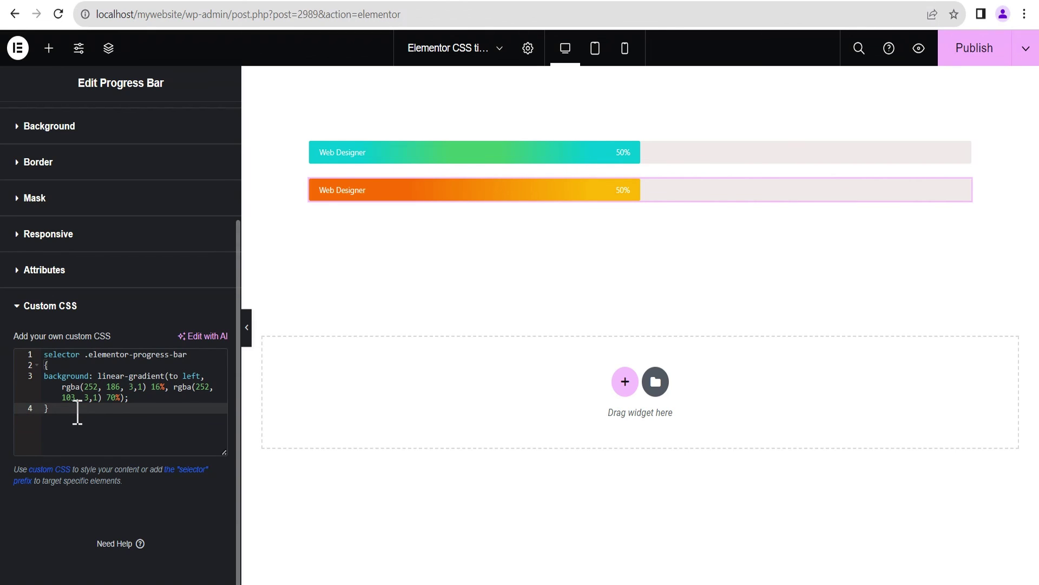
# Pick blue, RGB 11, 58, 214, in Google's colour picker and paste it over the linear gradient's 16% colour.
pyautogui.click(832, 3)
pyautogui.moveTo(361, 325); pyautogui.dragTo(405, 325)
pyautogui.moveTo(202, 398); pyautogui.dragTo(129, 407)
pyautogui.hotkey('ctrl', 'c')
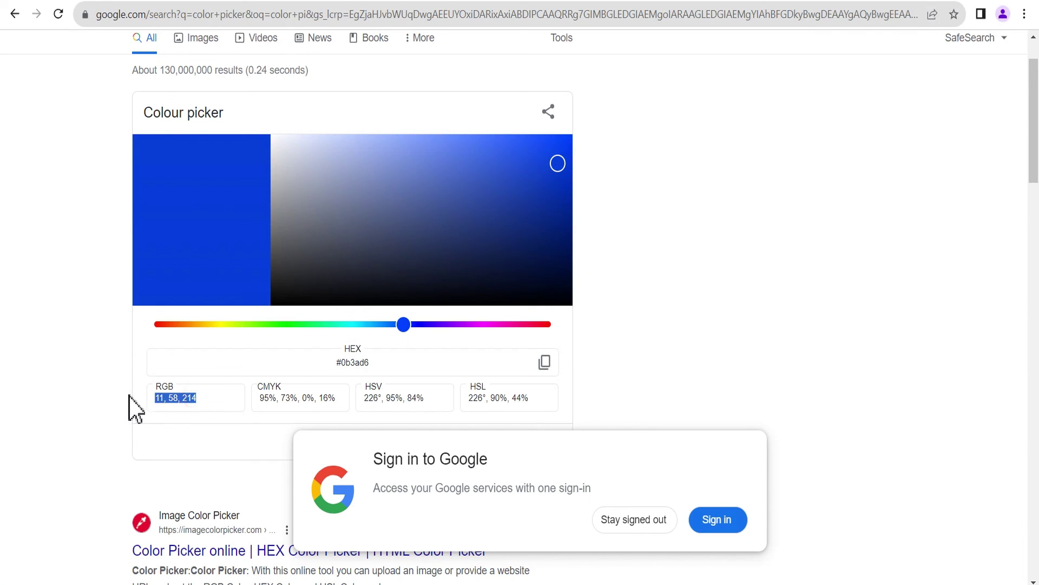
pyautogui.click(89, 2)
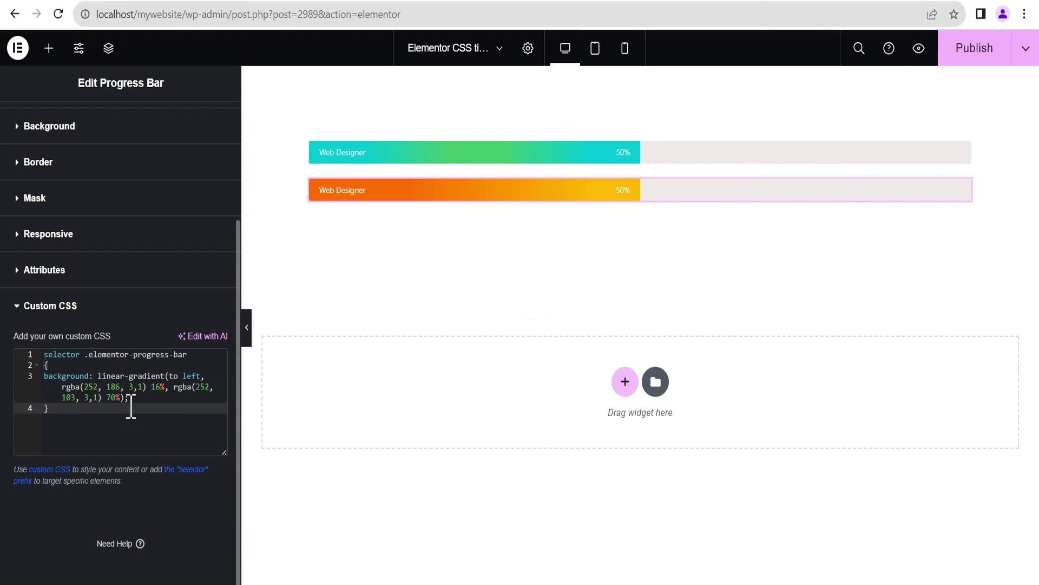
pyautogui.moveTo(139, 388); pyautogui.dragTo(86, 385)
pyautogui.hotkey('ctrl', 'v')
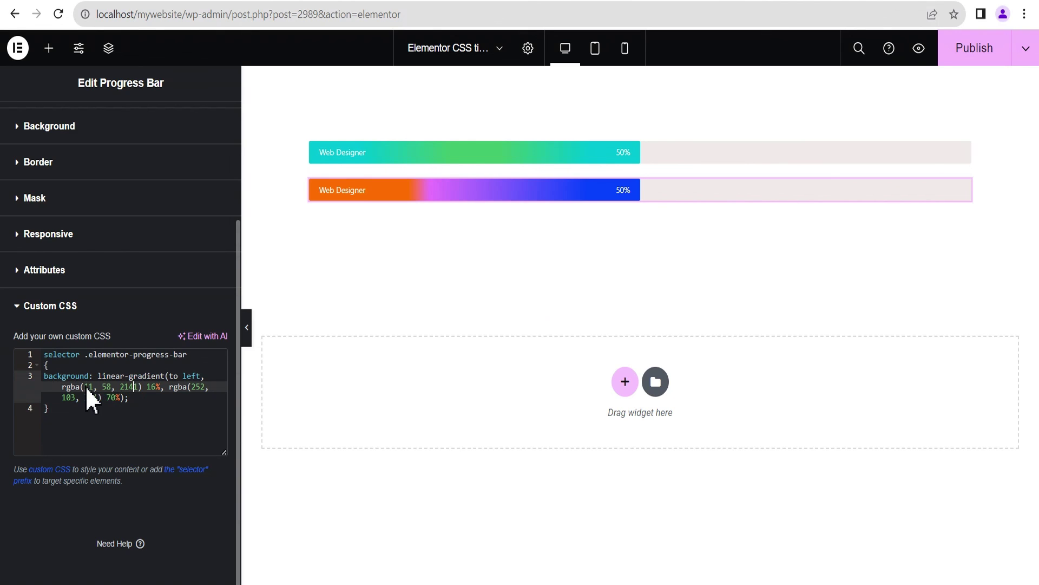
# Pick purple, RGB 167, 11, 214, in Google's colour picker and paste it over the linear gradient's 70% colour.
pyautogui.click(843, 5)
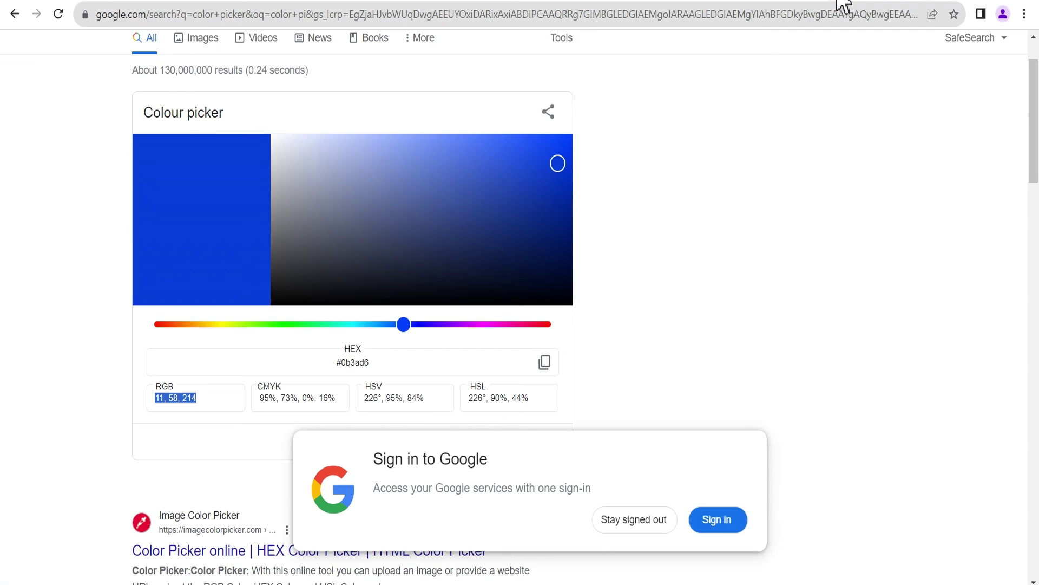
pyautogui.moveTo(401, 324); pyautogui.dragTo(470, 325)
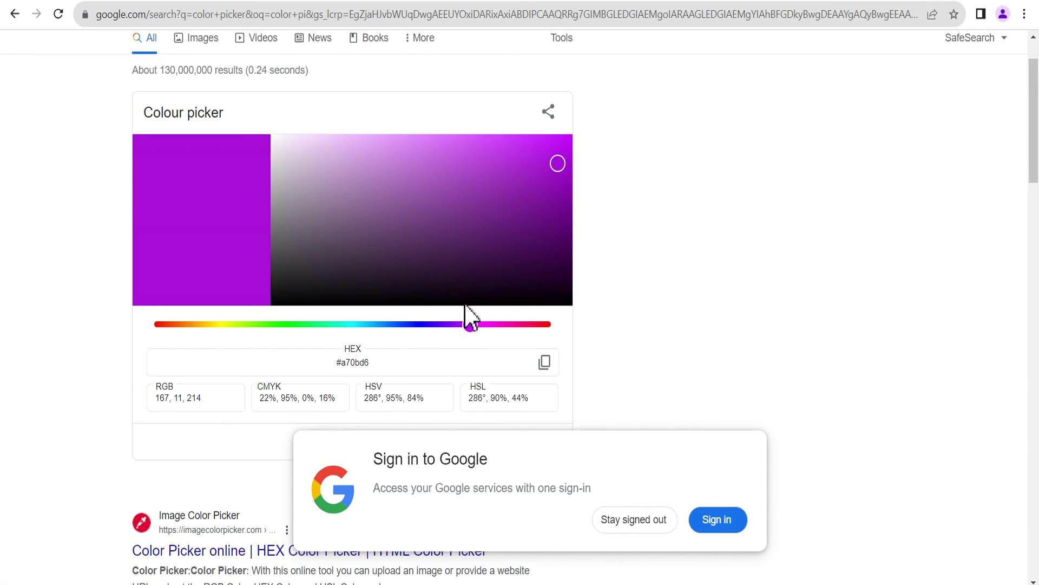
pyautogui.moveTo(221, 399); pyautogui.dragTo(114, 406)
pyautogui.hotkey('ctrl', 'c')
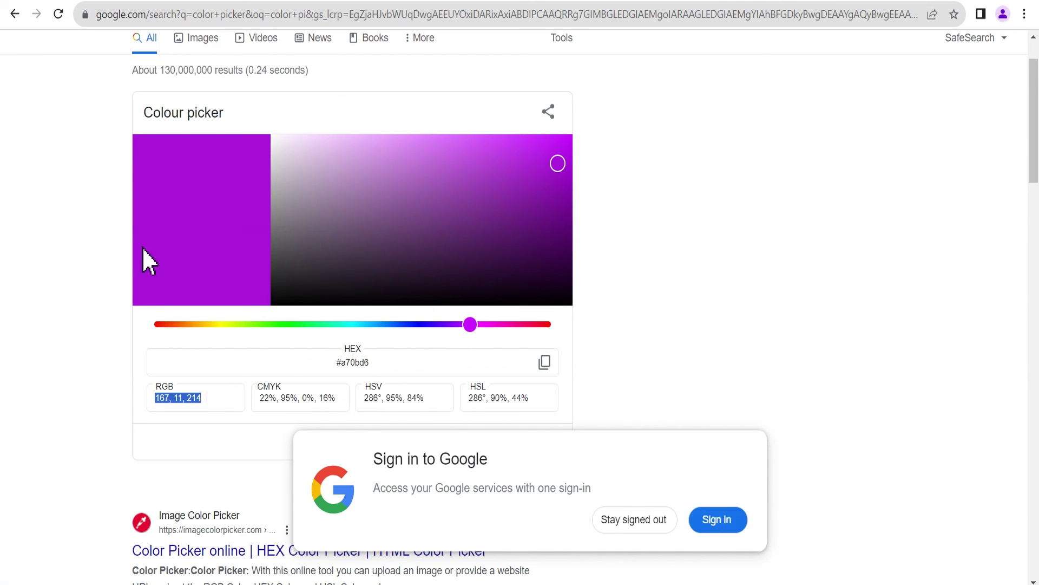
pyautogui.click(82, 2)
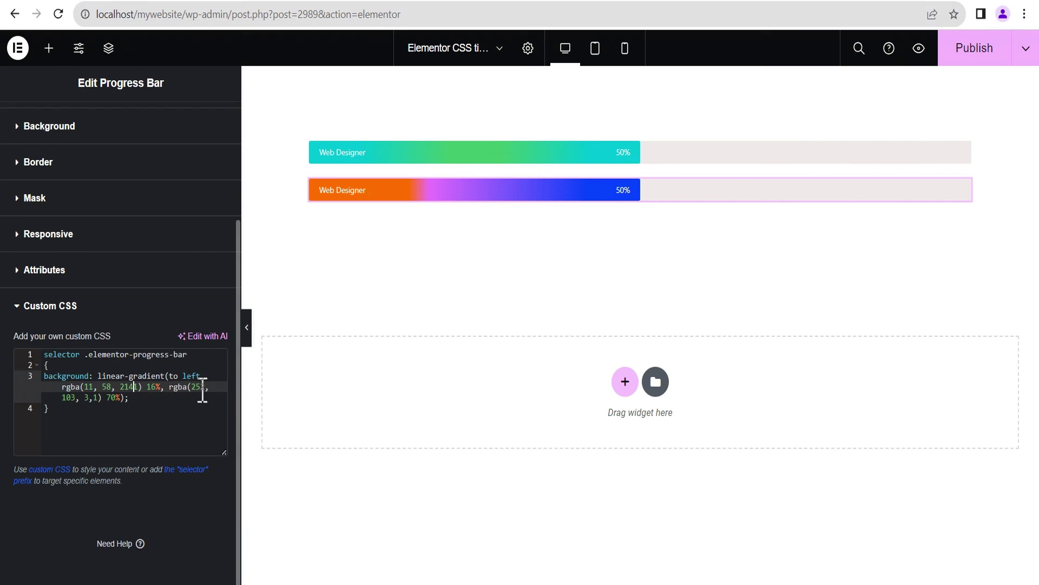
pyautogui.moveTo(193, 387); pyautogui.dragTo(95, 399)
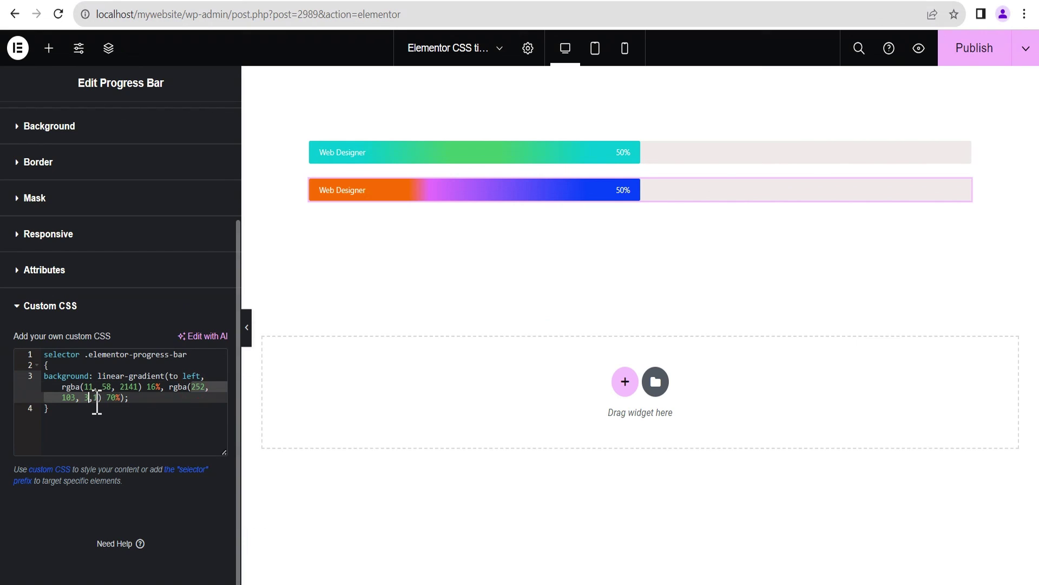
pyautogui.hotkey('ctrl', 'v')
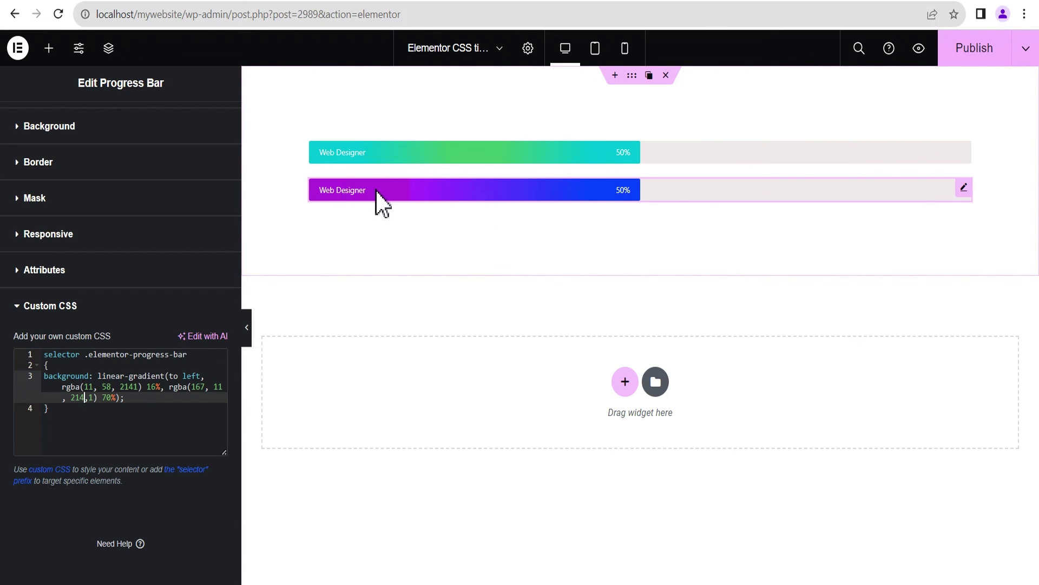
pyautogui.click(246, 327)
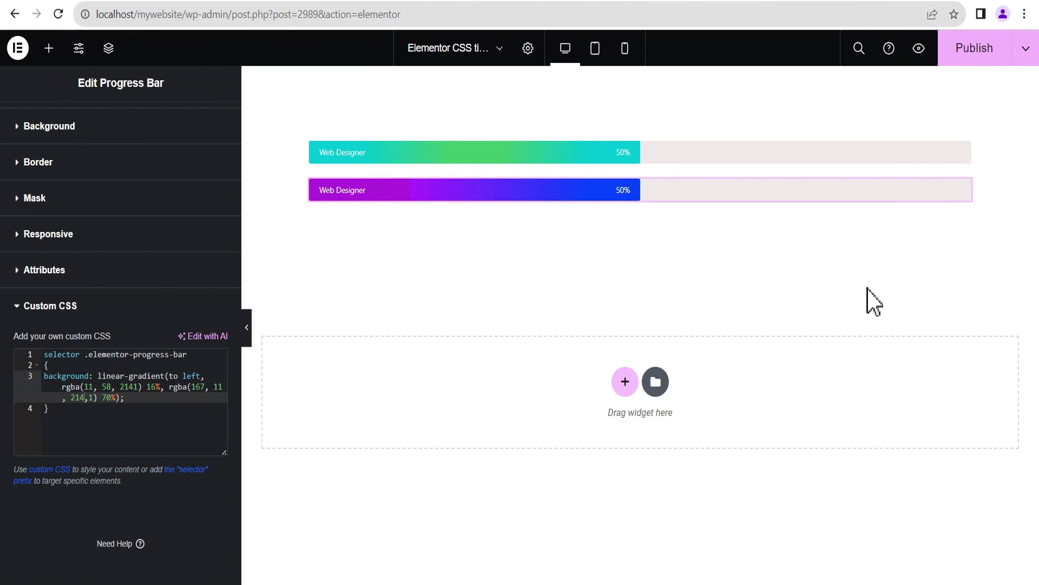